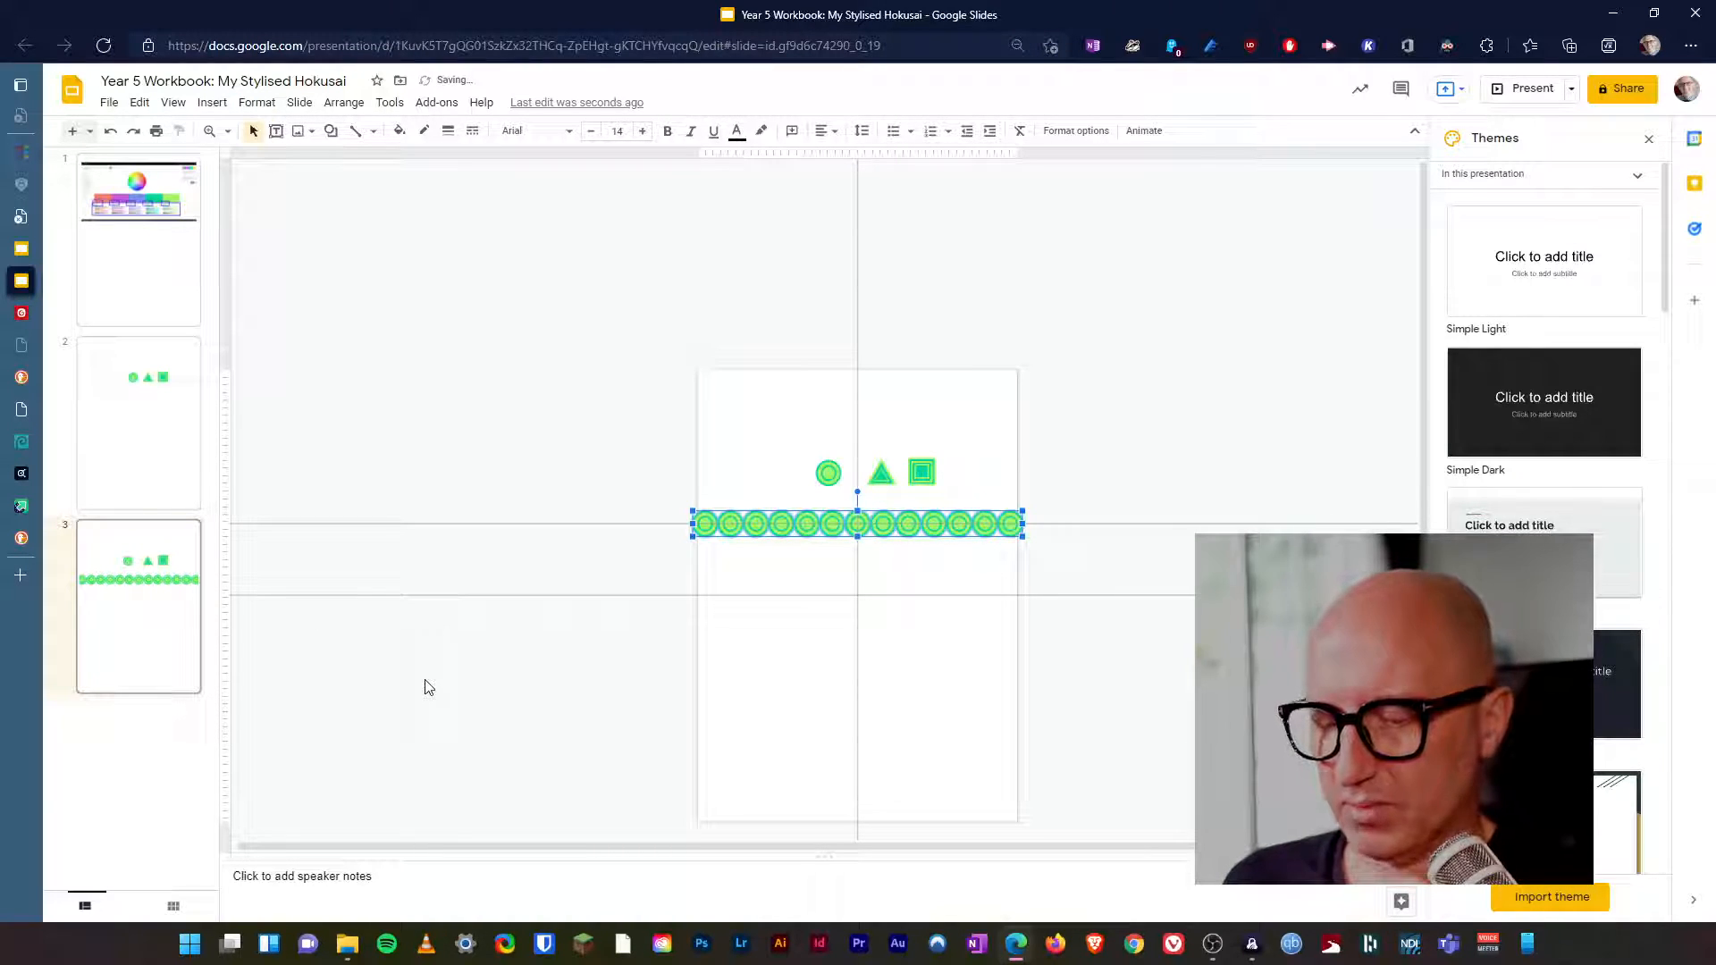
# Add a new slide with the Blank layout after slide 3.
pyautogui.rightClick(133, 650)
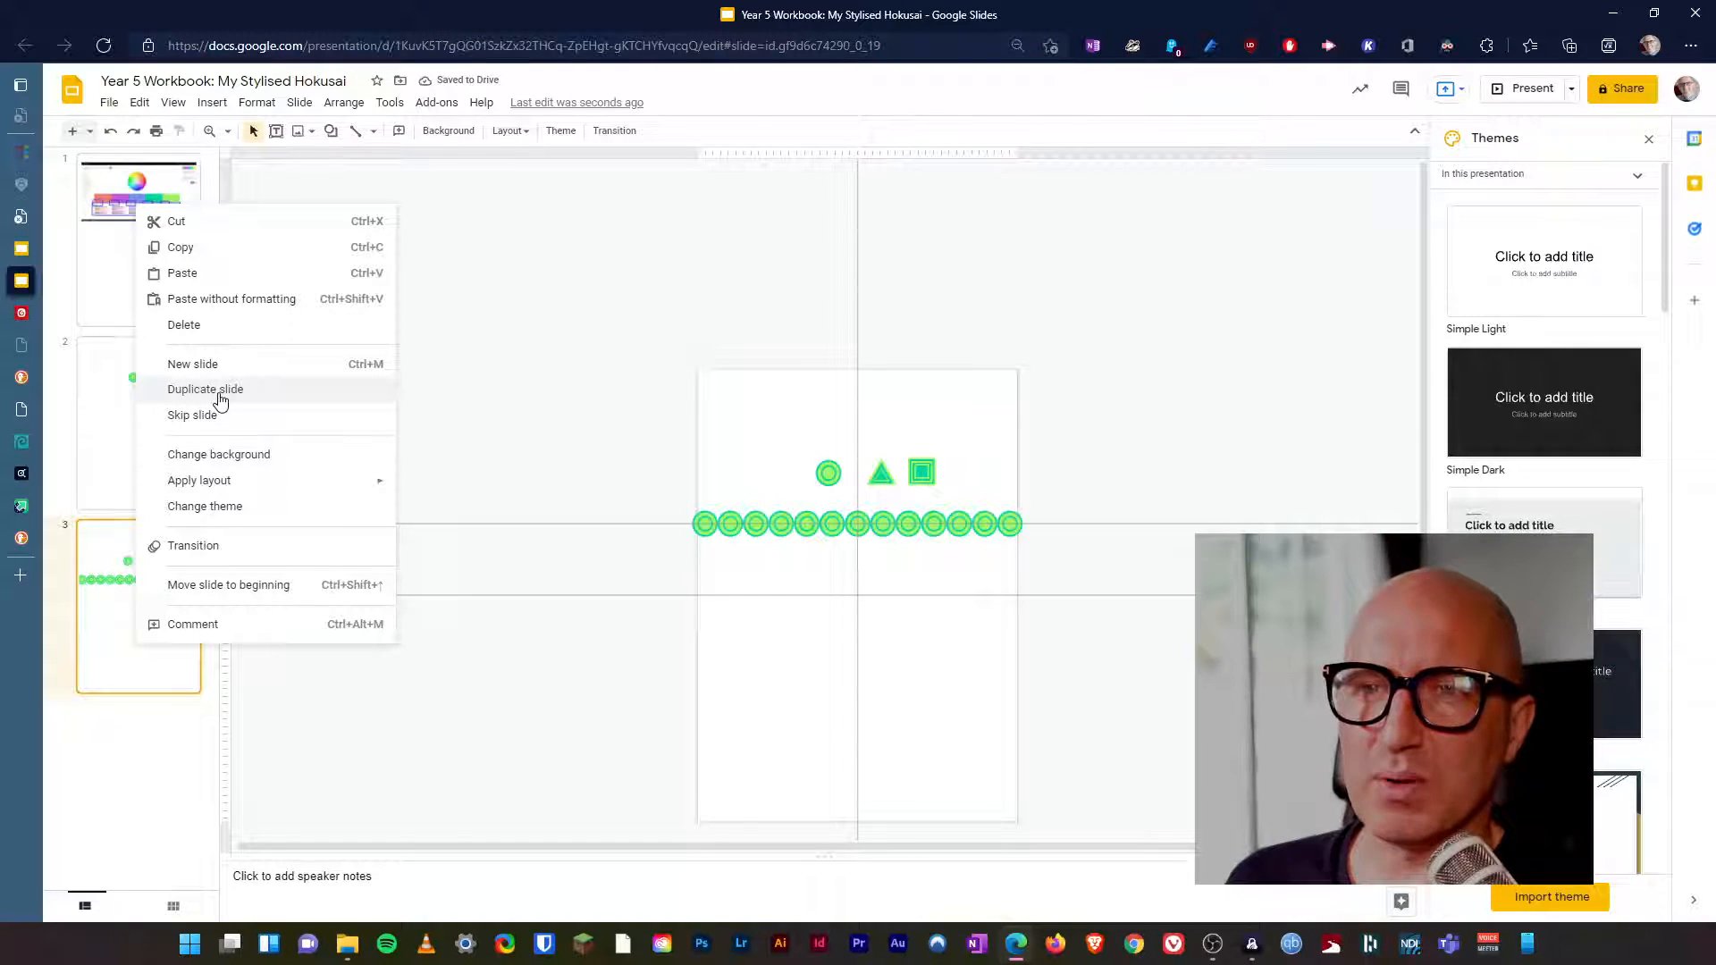
pyautogui.click(89, 131)
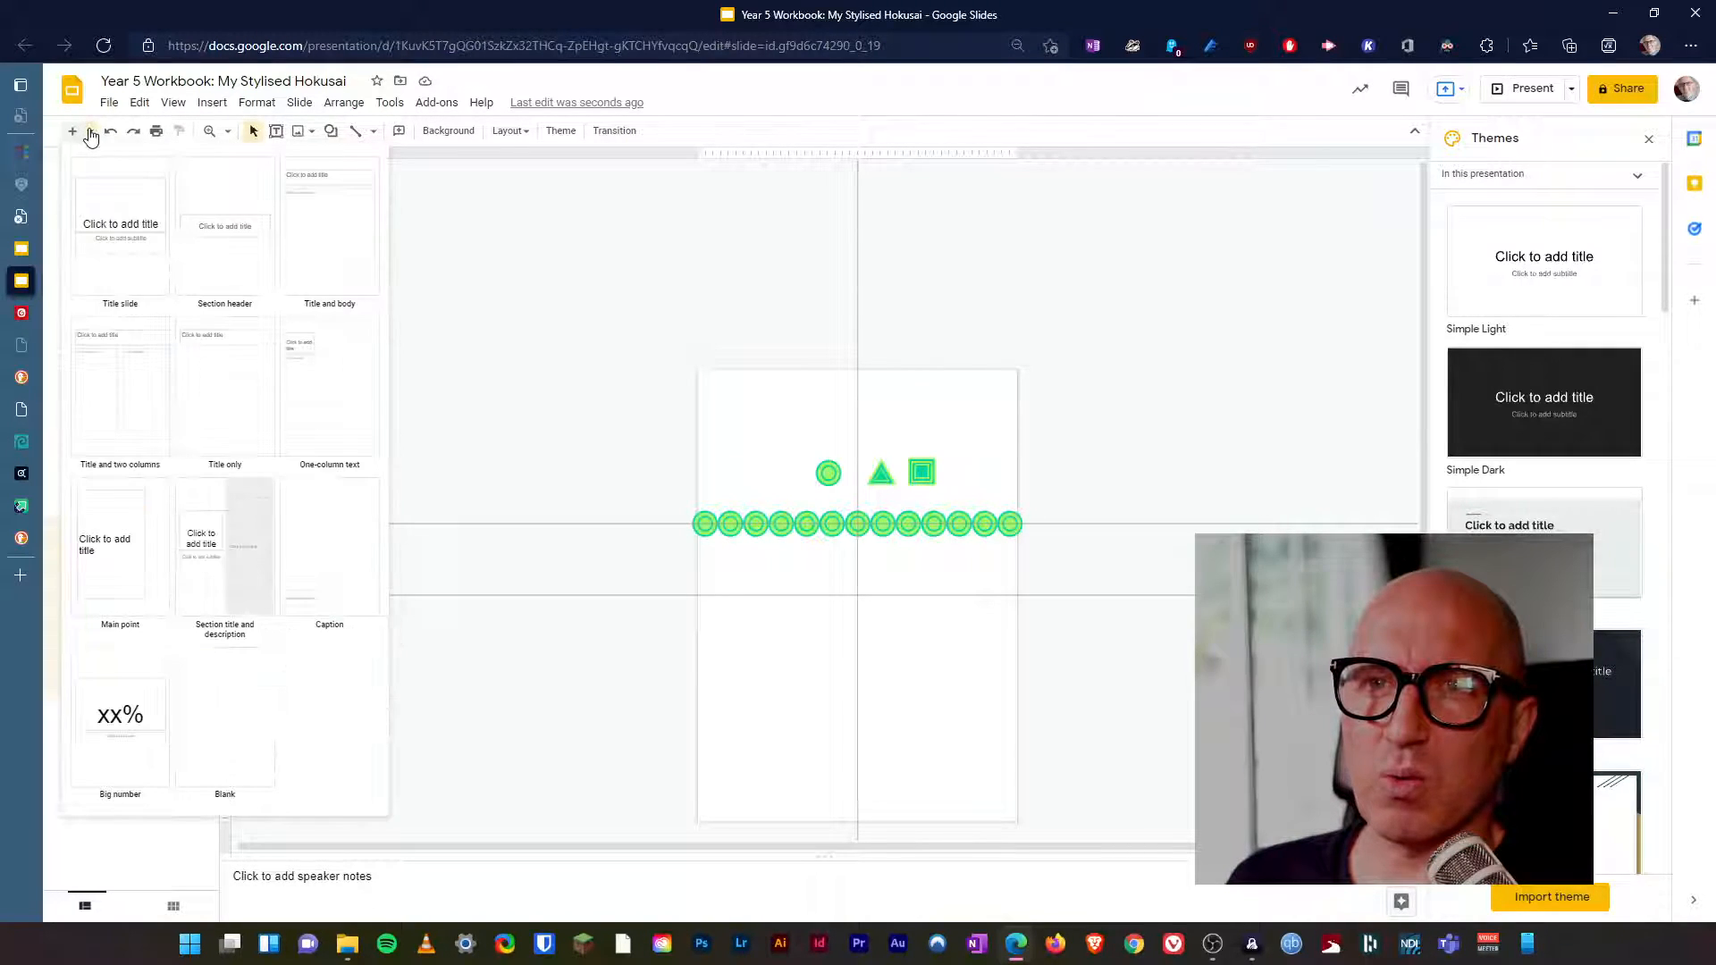
pyautogui.click(253, 742)
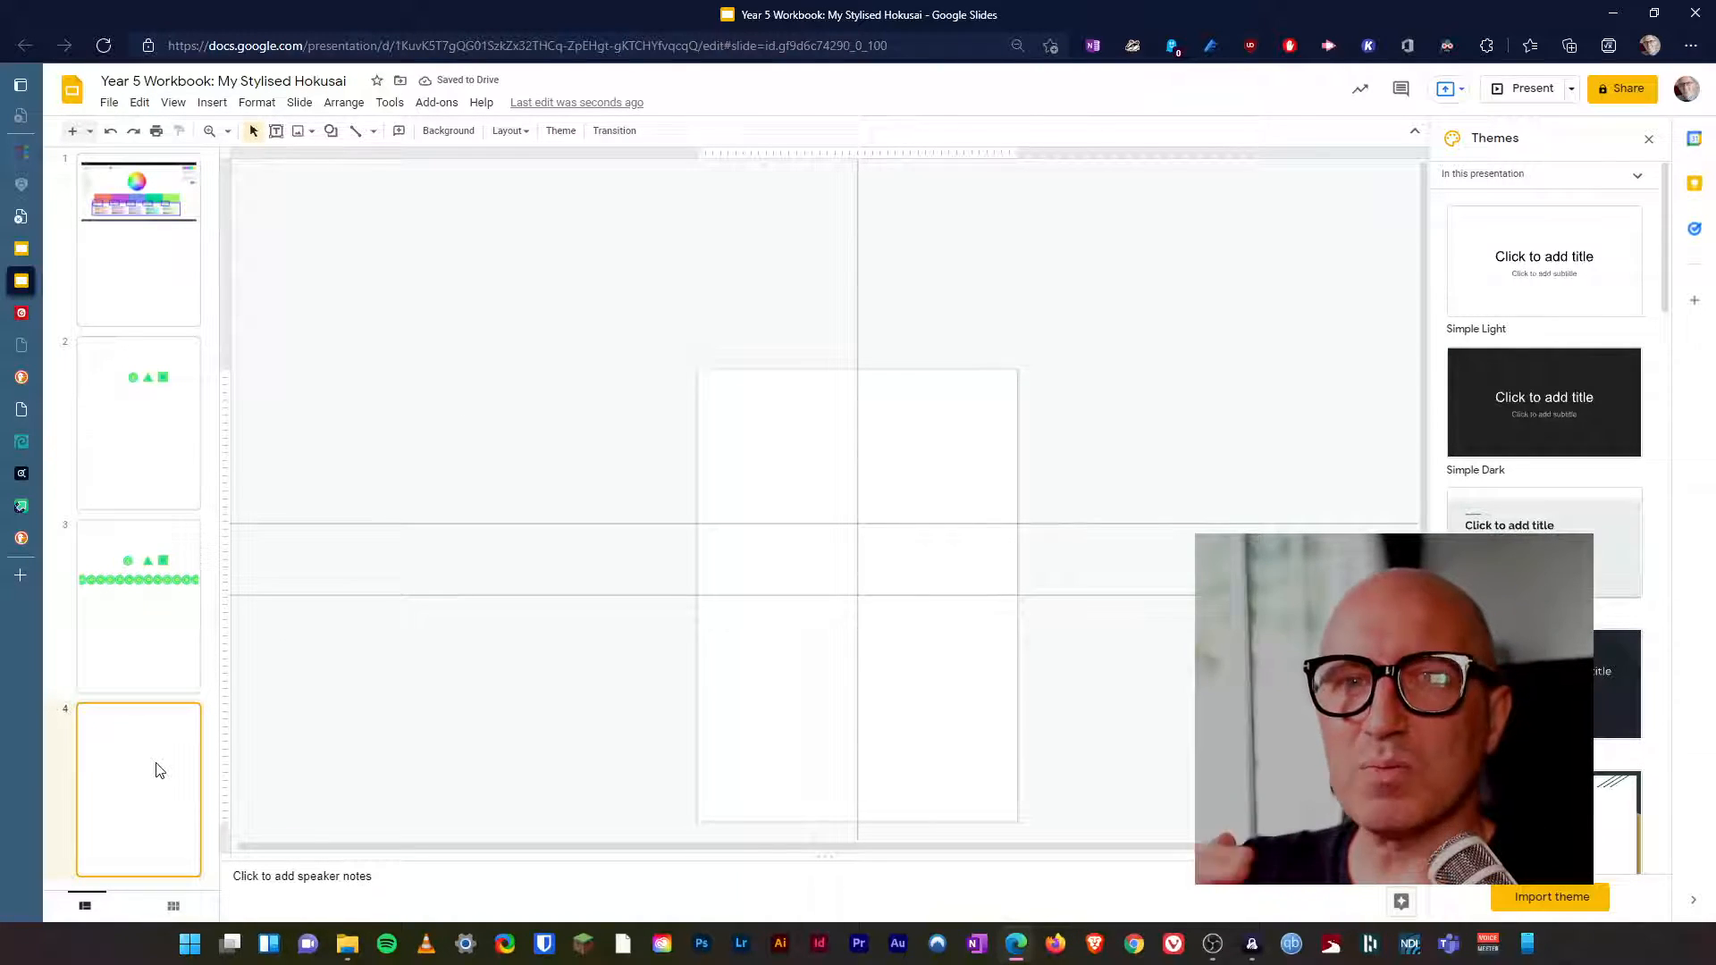
# On slide 3, select the whole row of circles and move it down onto the lower horizontal guide.
pyautogui.click(153, 666)
pyautogui.moveTo(751, 534); pyautogui.dragTo(1026, 563)
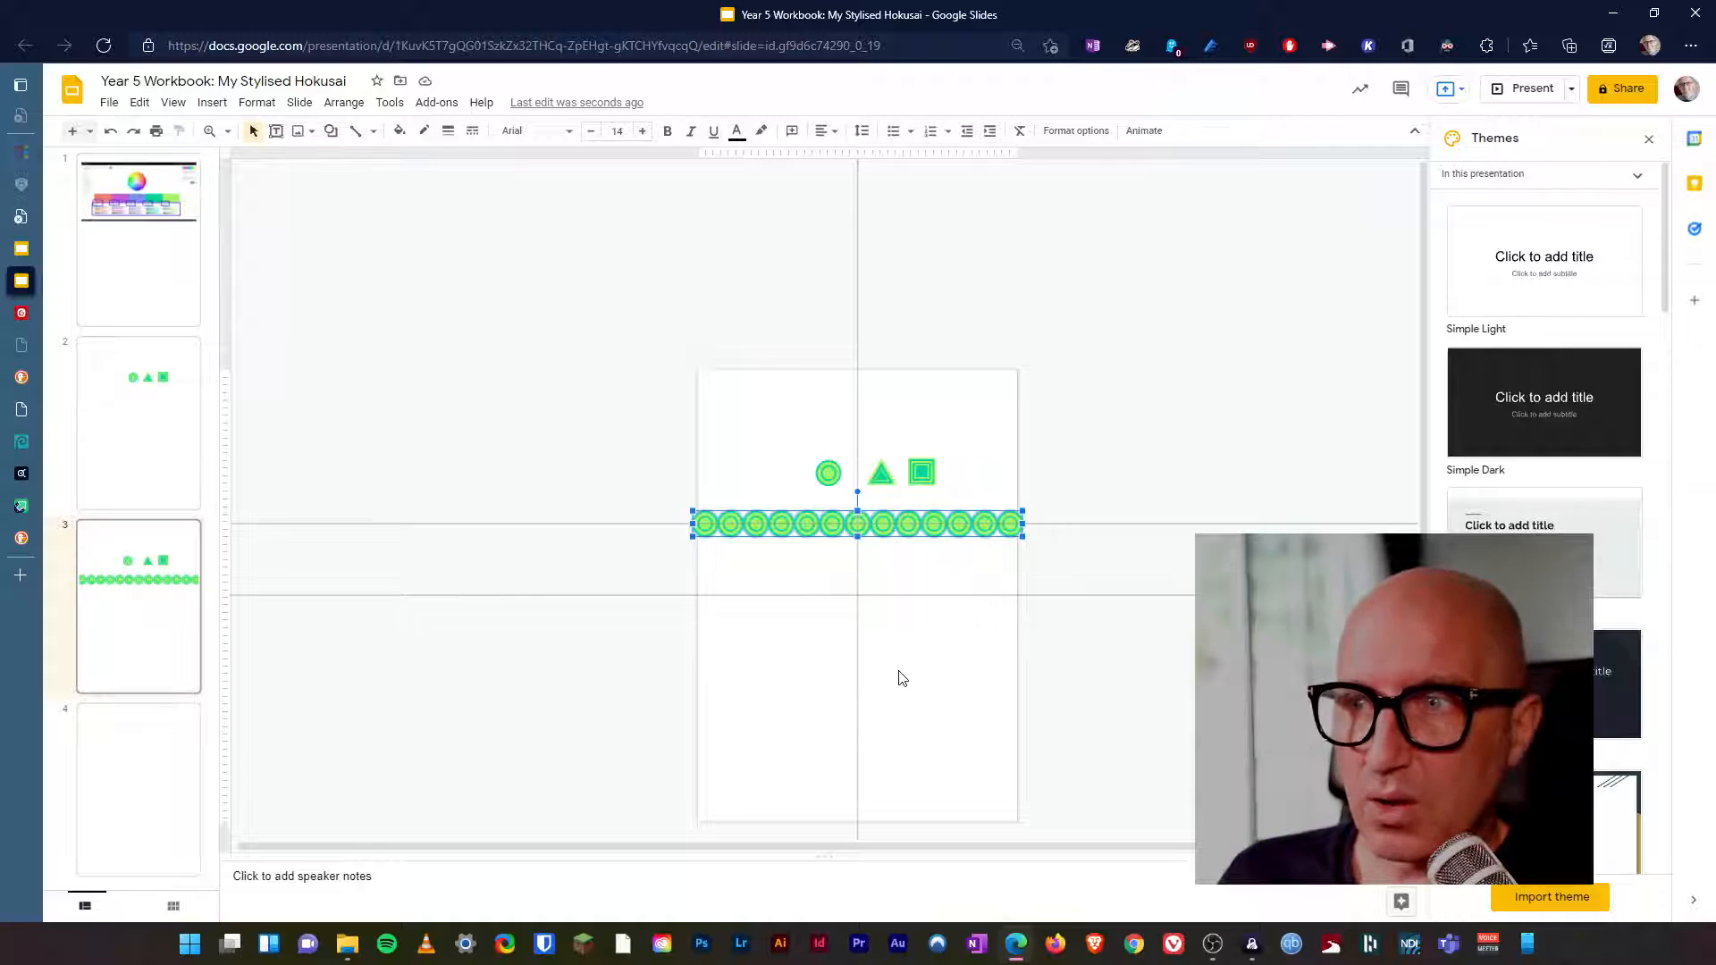
pyautogui.moveTo(915, 533); pyautogui.dragTo(888, 598)
pyautogui.click(911, 632)
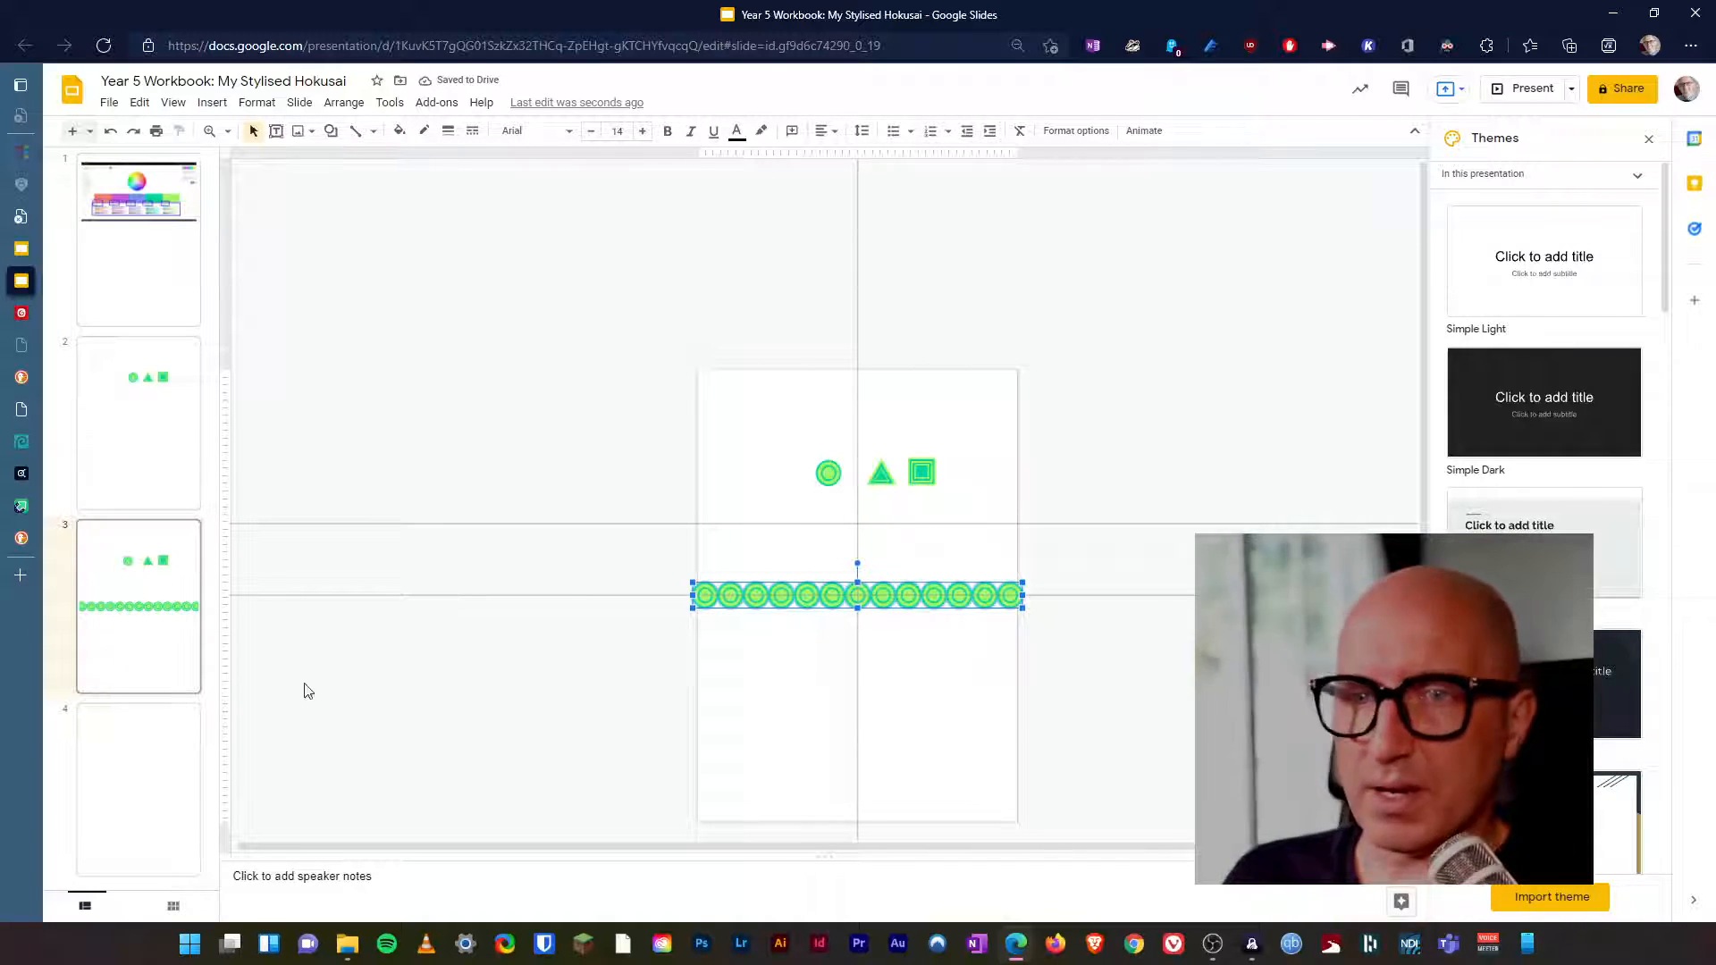
# Paste a copy of the circle row onto blank slide 4 and move it up until it straddles the page's top edge.
pyautogui.click(158, 753)
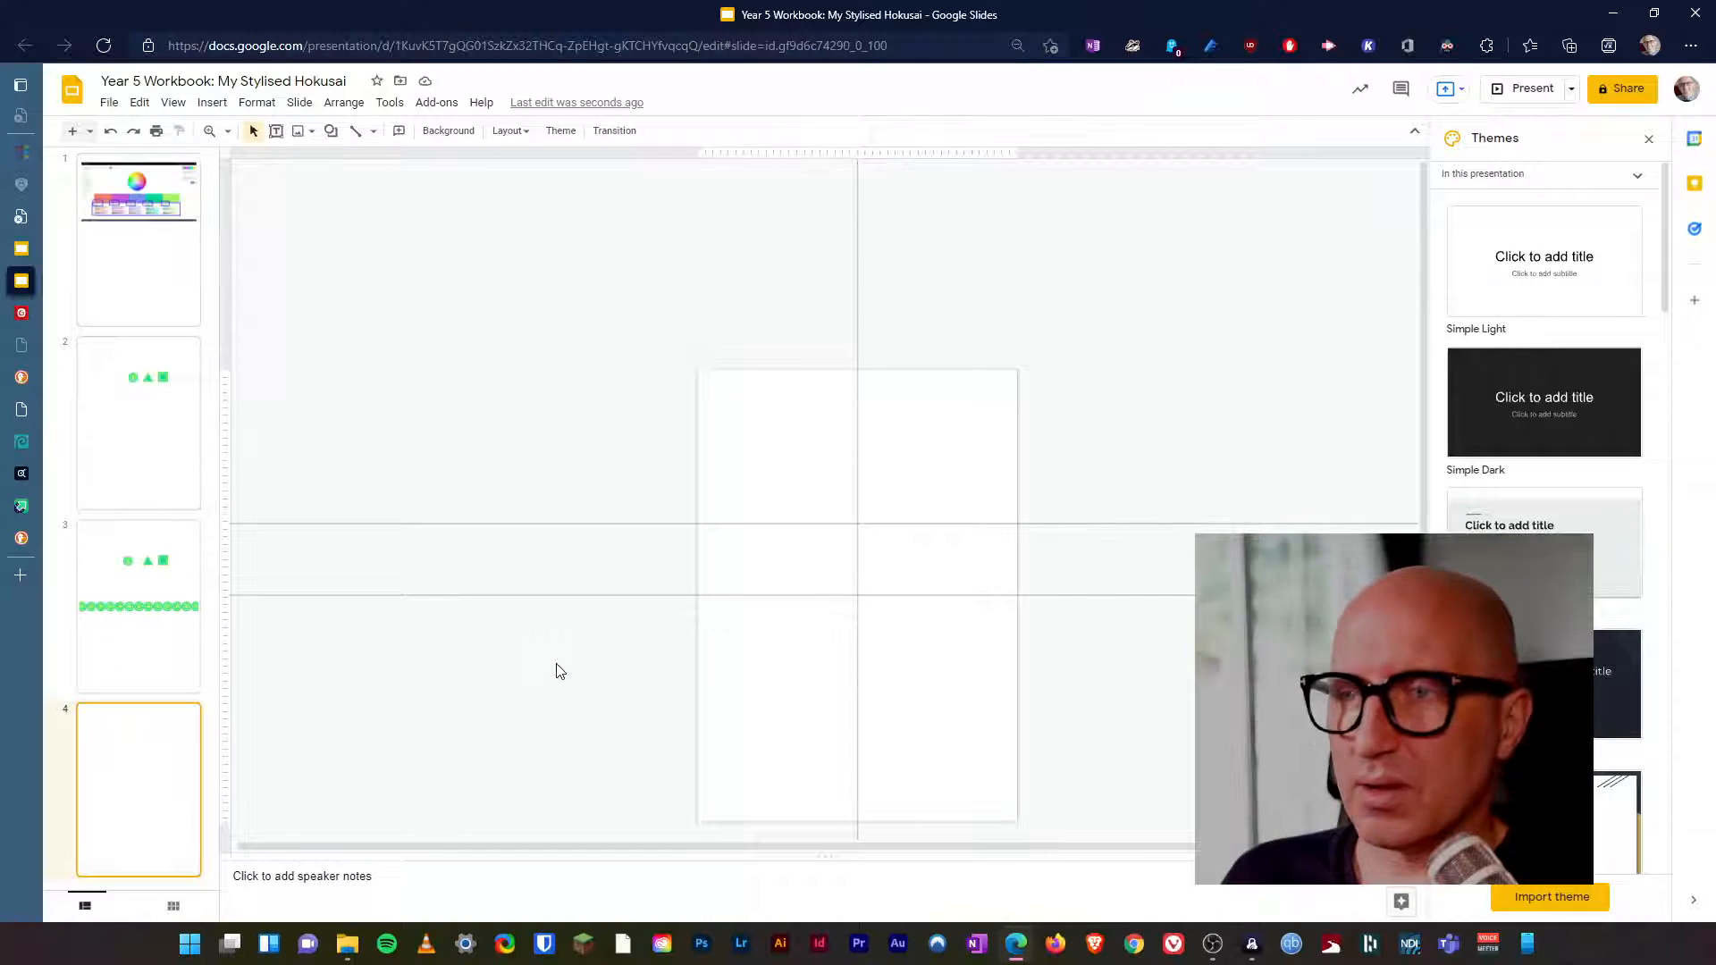
pyautogui.hotkey('ctrl', 'v')
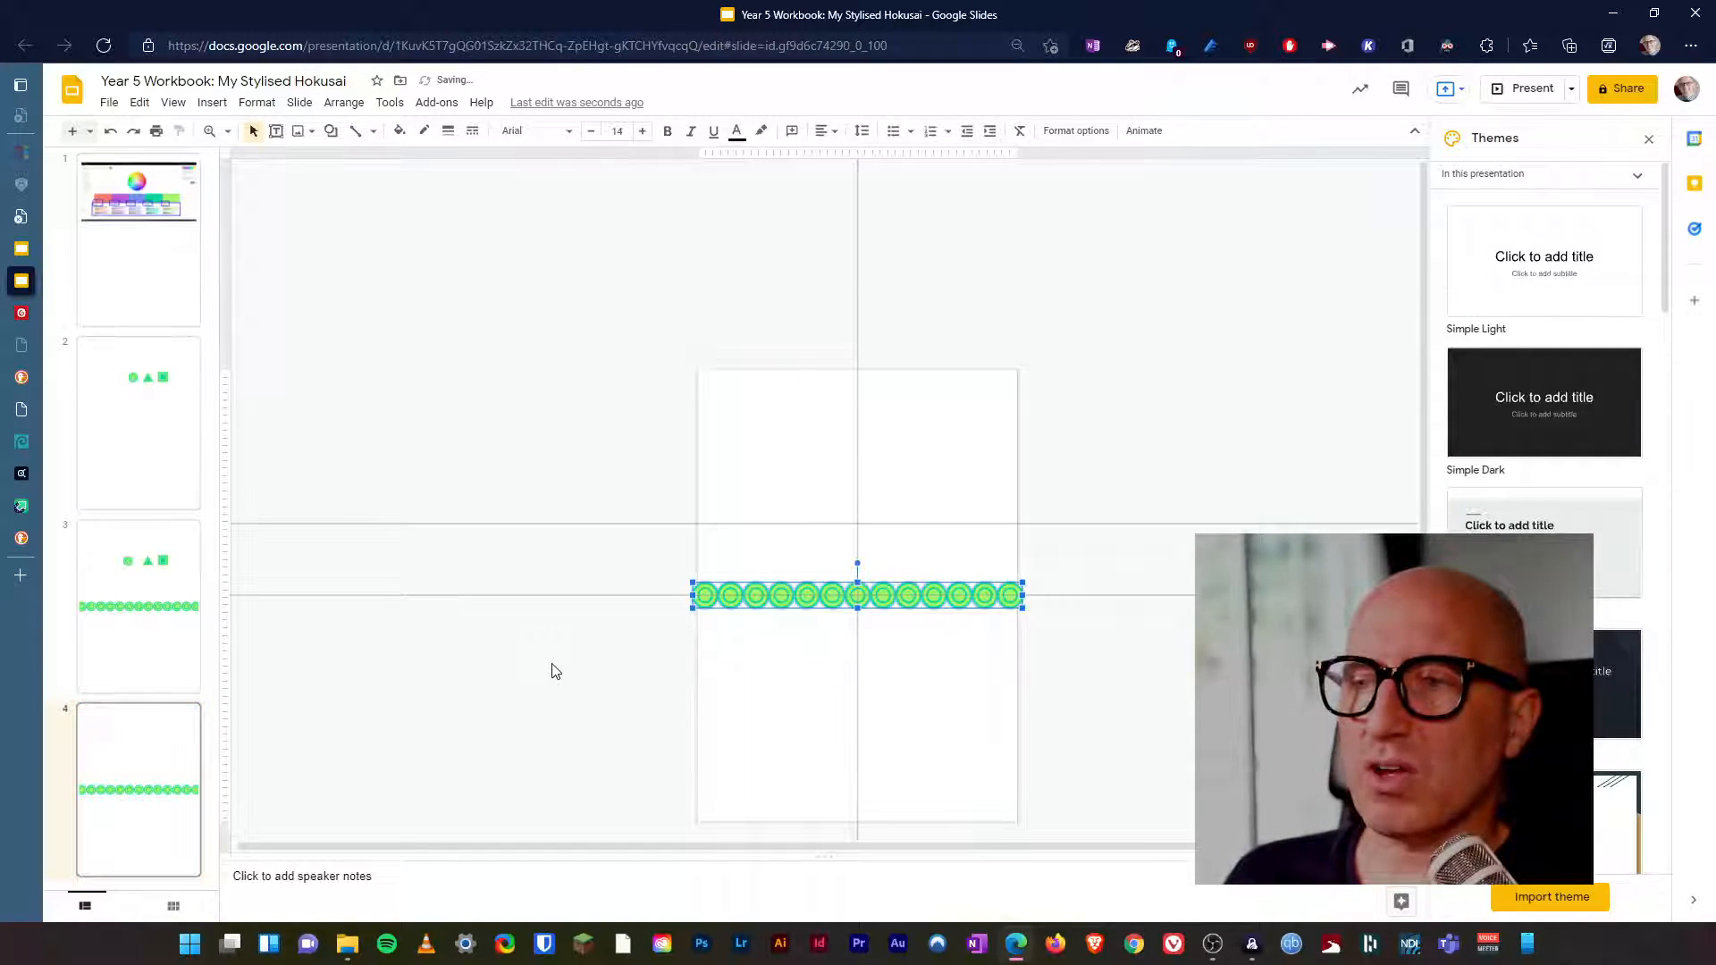
pyautogui.press('Up')
pyautogui.press('Up')
pyautogui.press('Up')
pyautogui.press('Up')
pyautogui.press('Up')
pyautogui.press('Up')
pyautogui.press('Up')
pyautogui.press('Up')
pyautogui.press('Up')
pyautogui.press('Up')
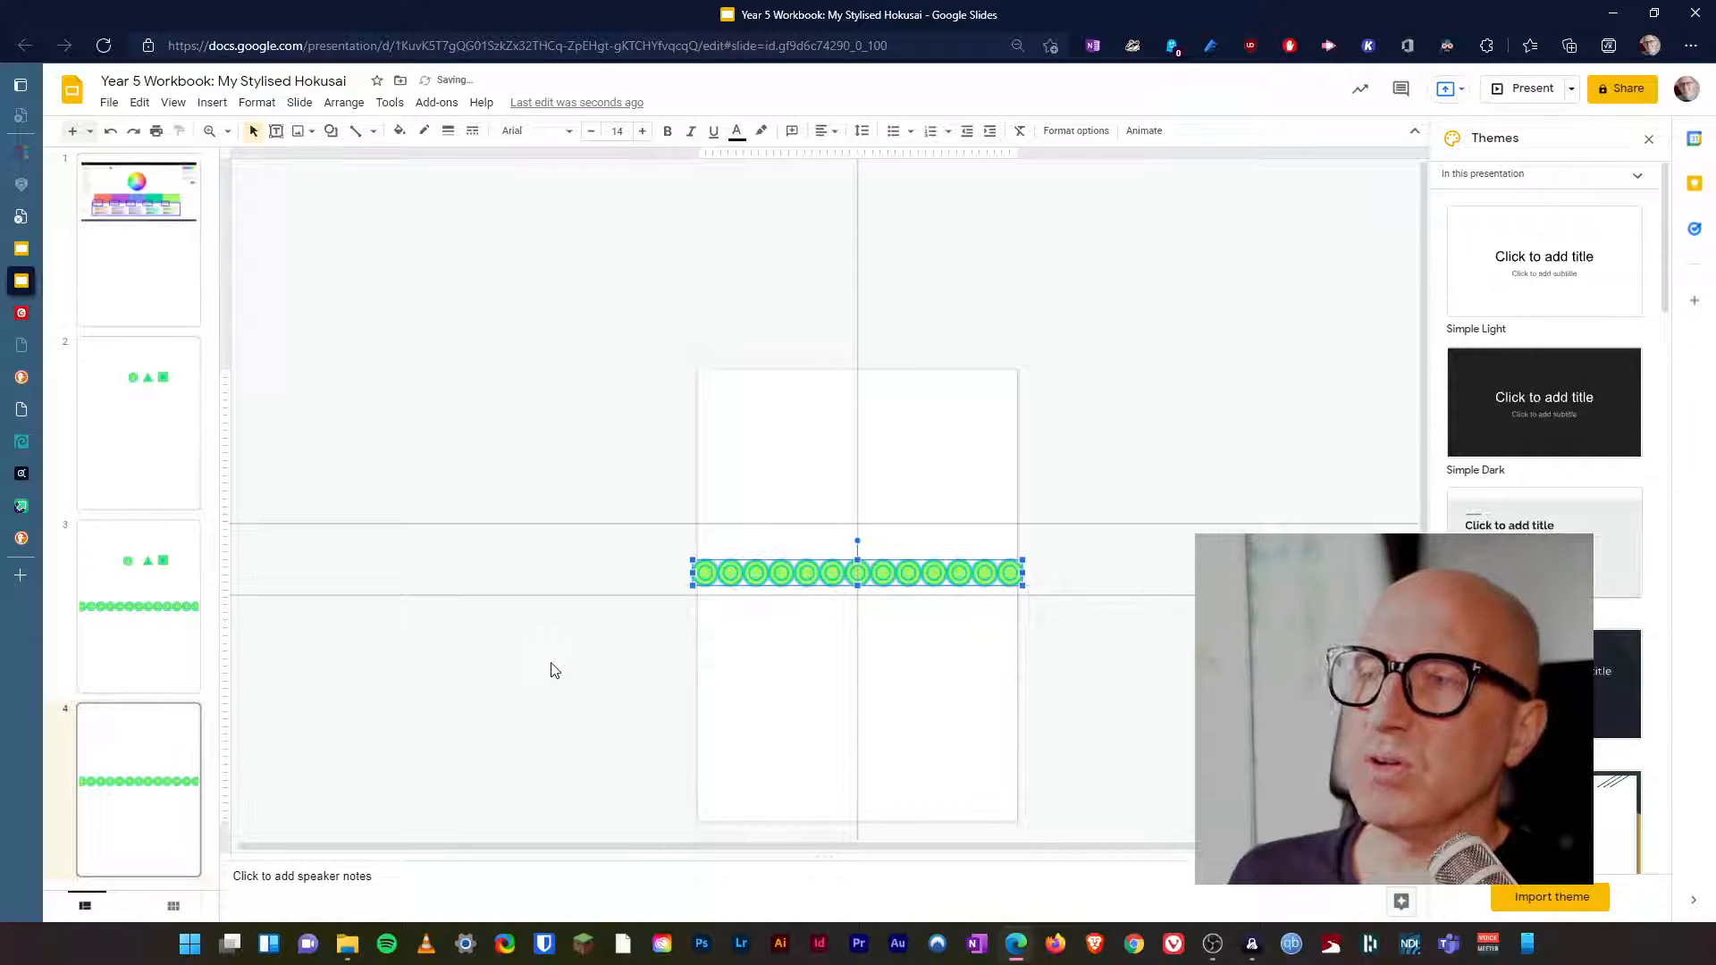
pyautogui.press('Up')
pyautogui.press('Up')
pyautogui.press('Up')
pyautogui.press('Up')
pyautogui.press('Up')
pyautogui.press('Up')
pyautogui.press('Up')
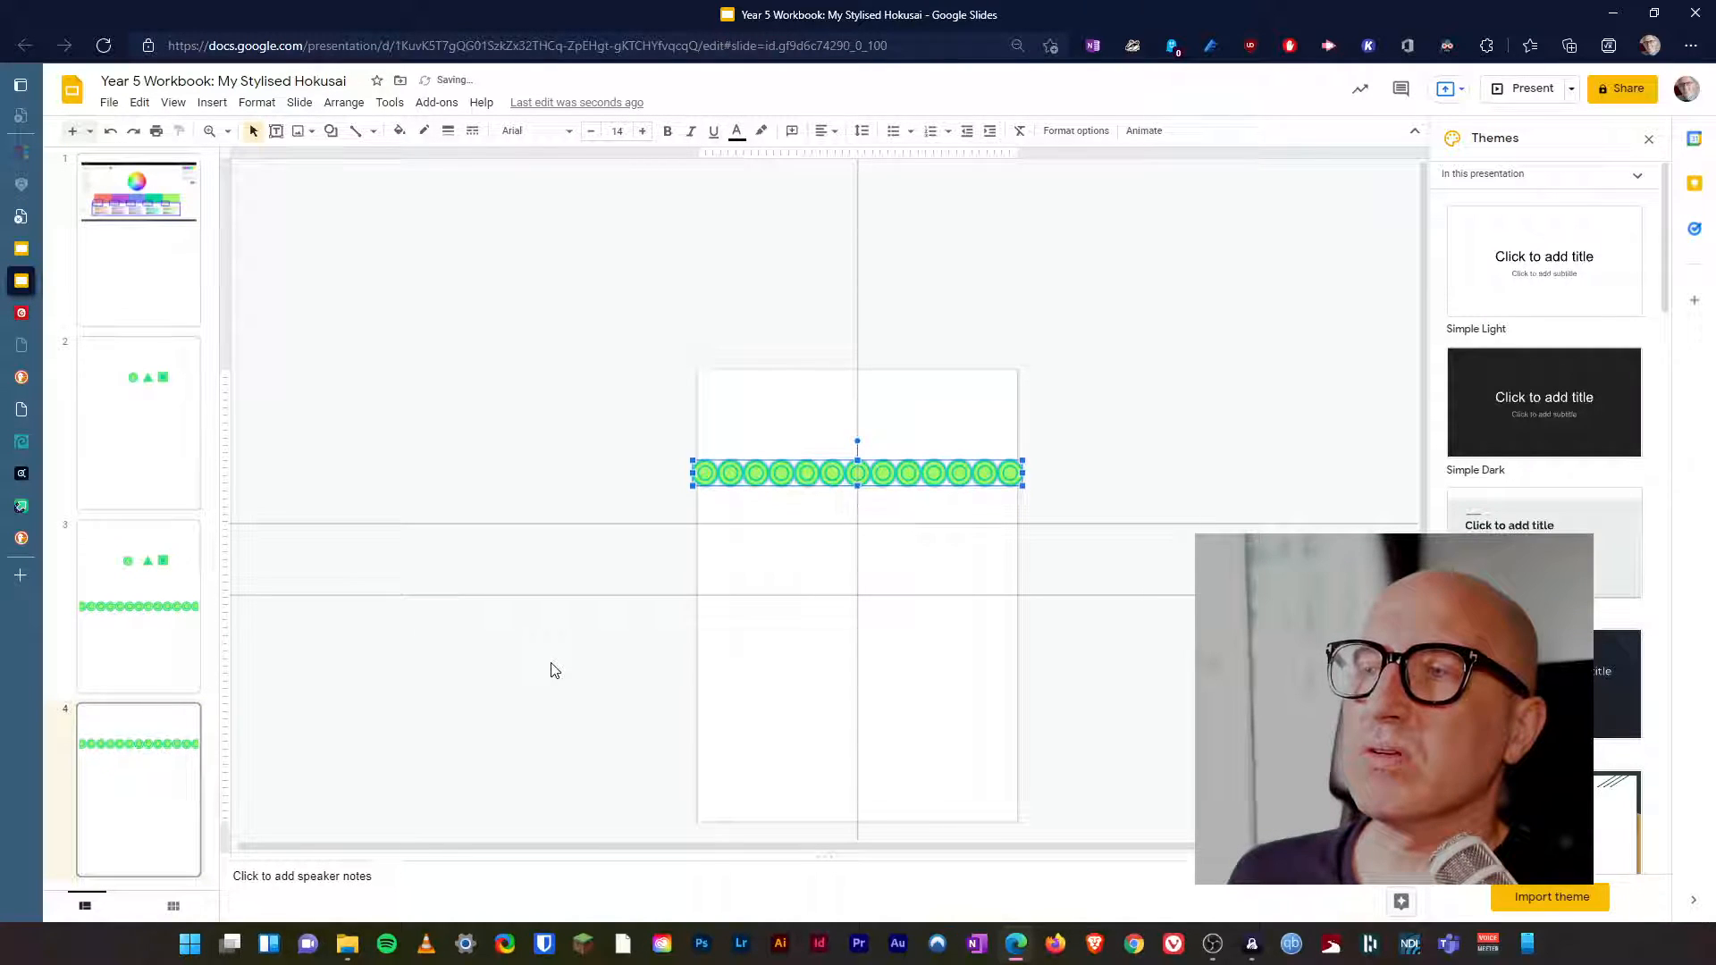
pyautogui.press('Up')
pyautogui.press('Up')
pyautogui.press('Up')
pyautogui.press('Up')
pyautogui.press('Up')
pyautogui.press('Up')
pyautogui.press('Up')
pyautogui.press('Up')
pyautogui.press('Up')
pyautogui.press('Up')
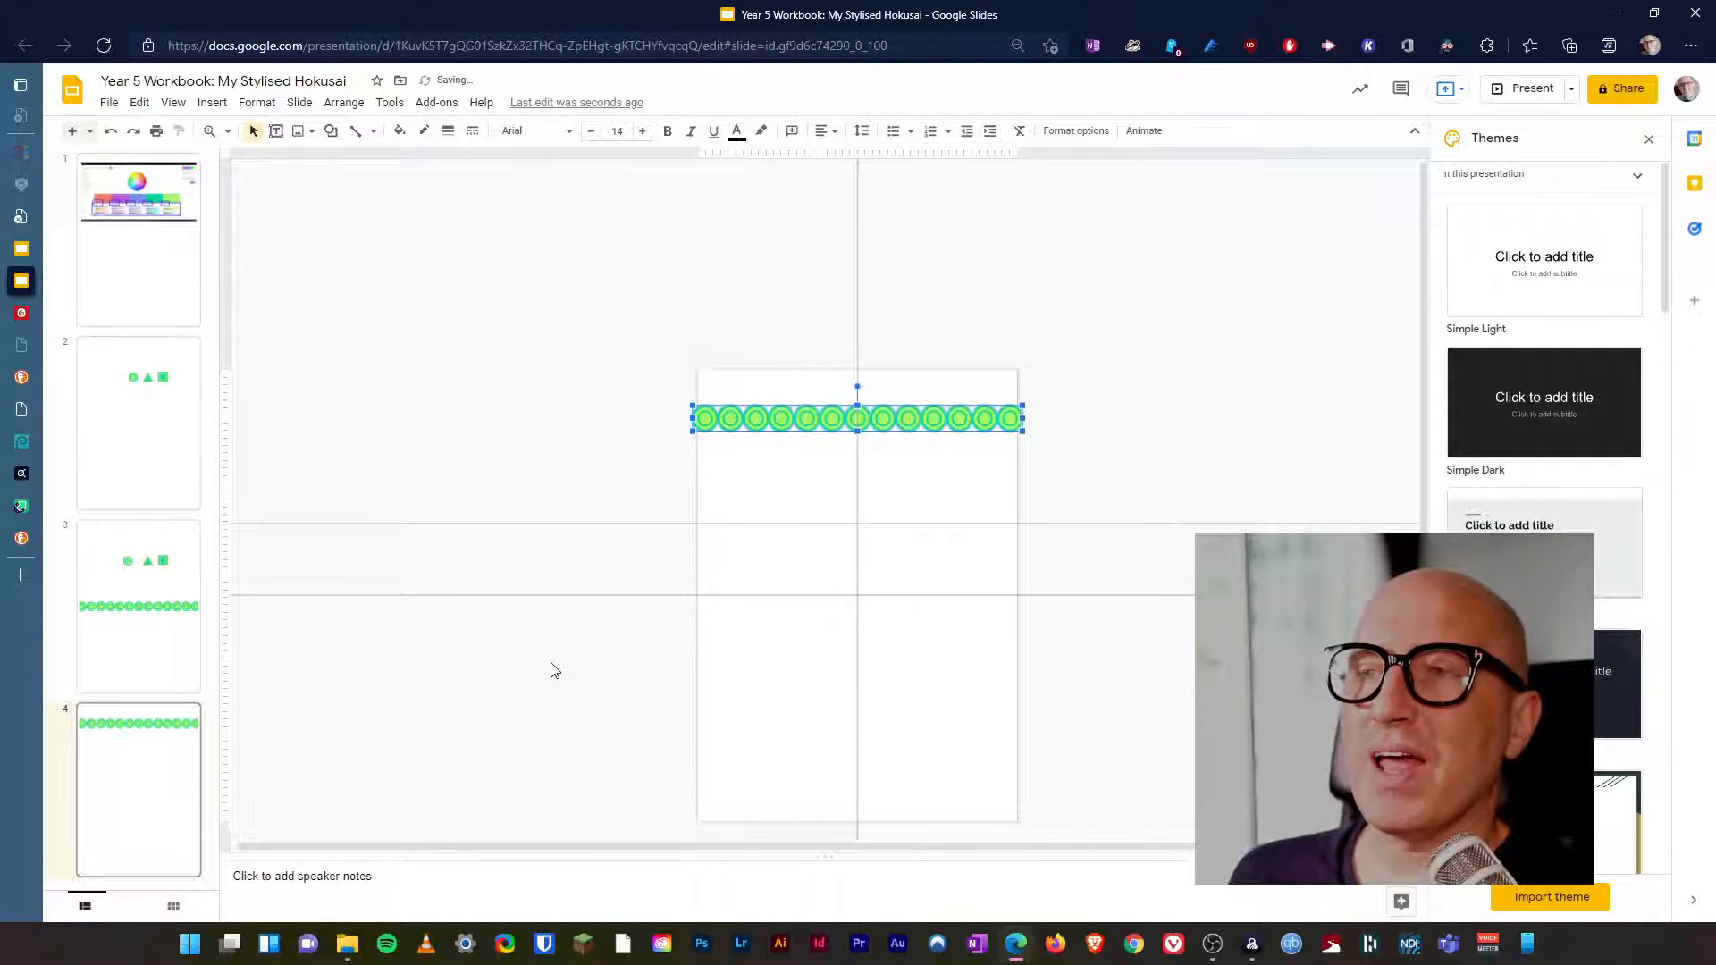
pyautogui.press('Up')
pyautogui.press('Up')
pyautogui.press('Up')
pyautogui.press('Up')
pyautogui.press('Up')
pyautogui.press('Up')
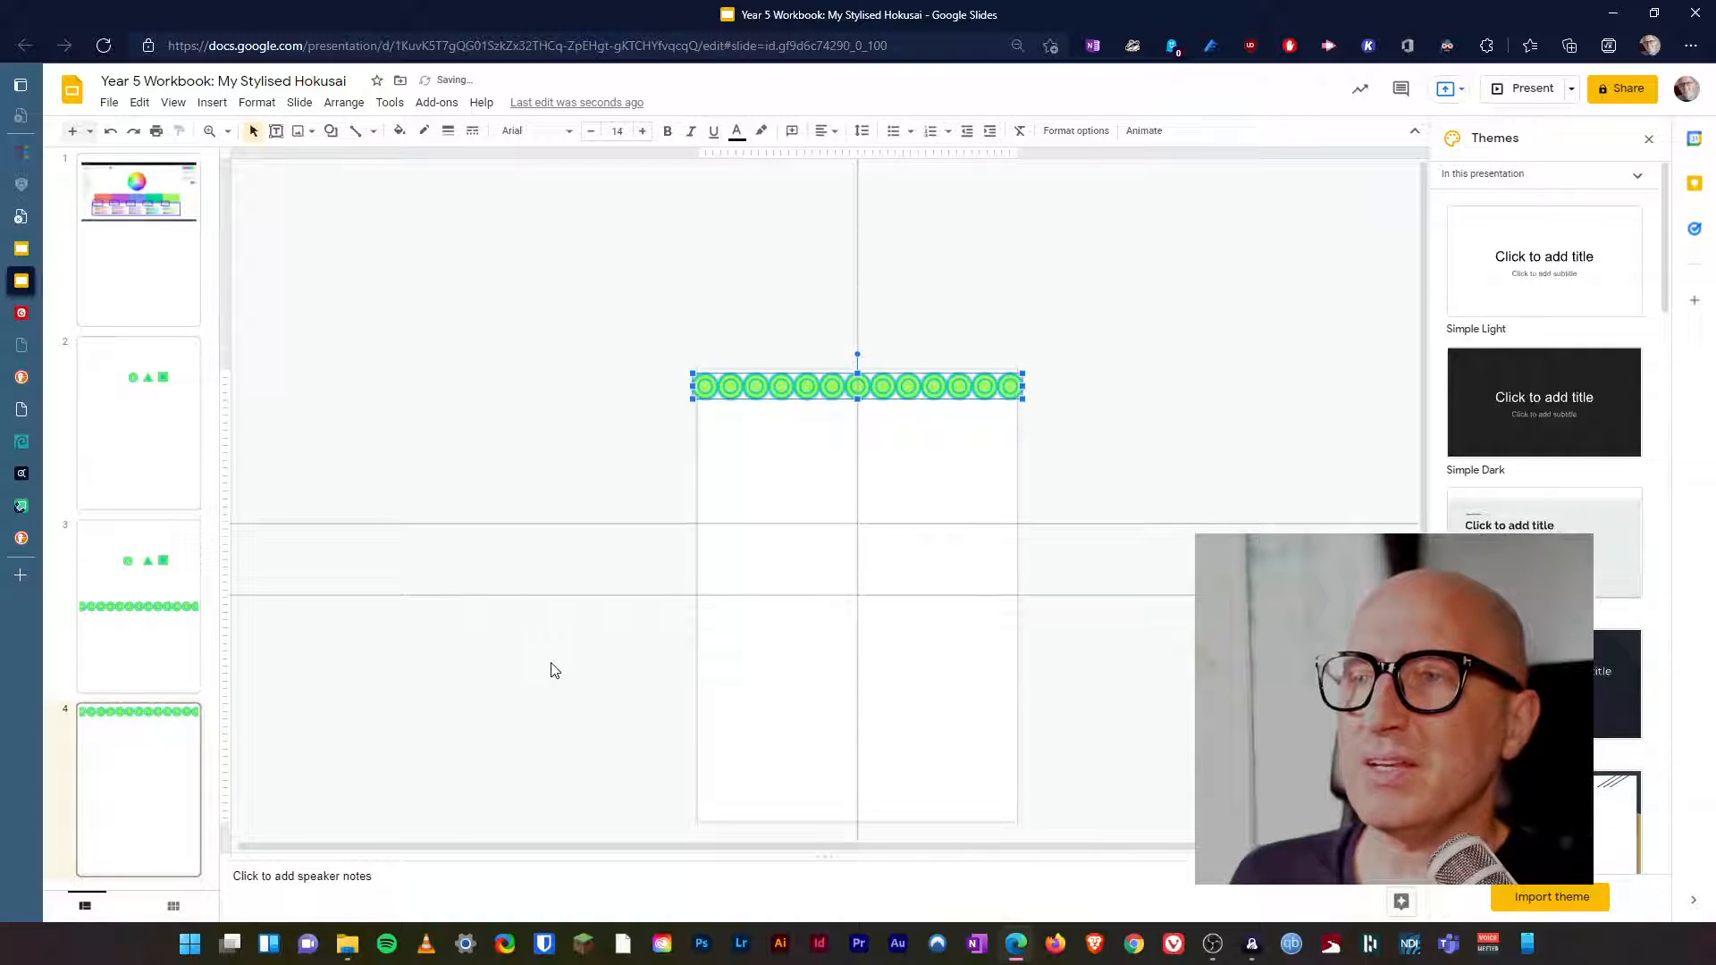
pyautogui.press('Up')
pyautogui.press('Up')
pyautogui.press('Up')
pyautogui.press('Up')
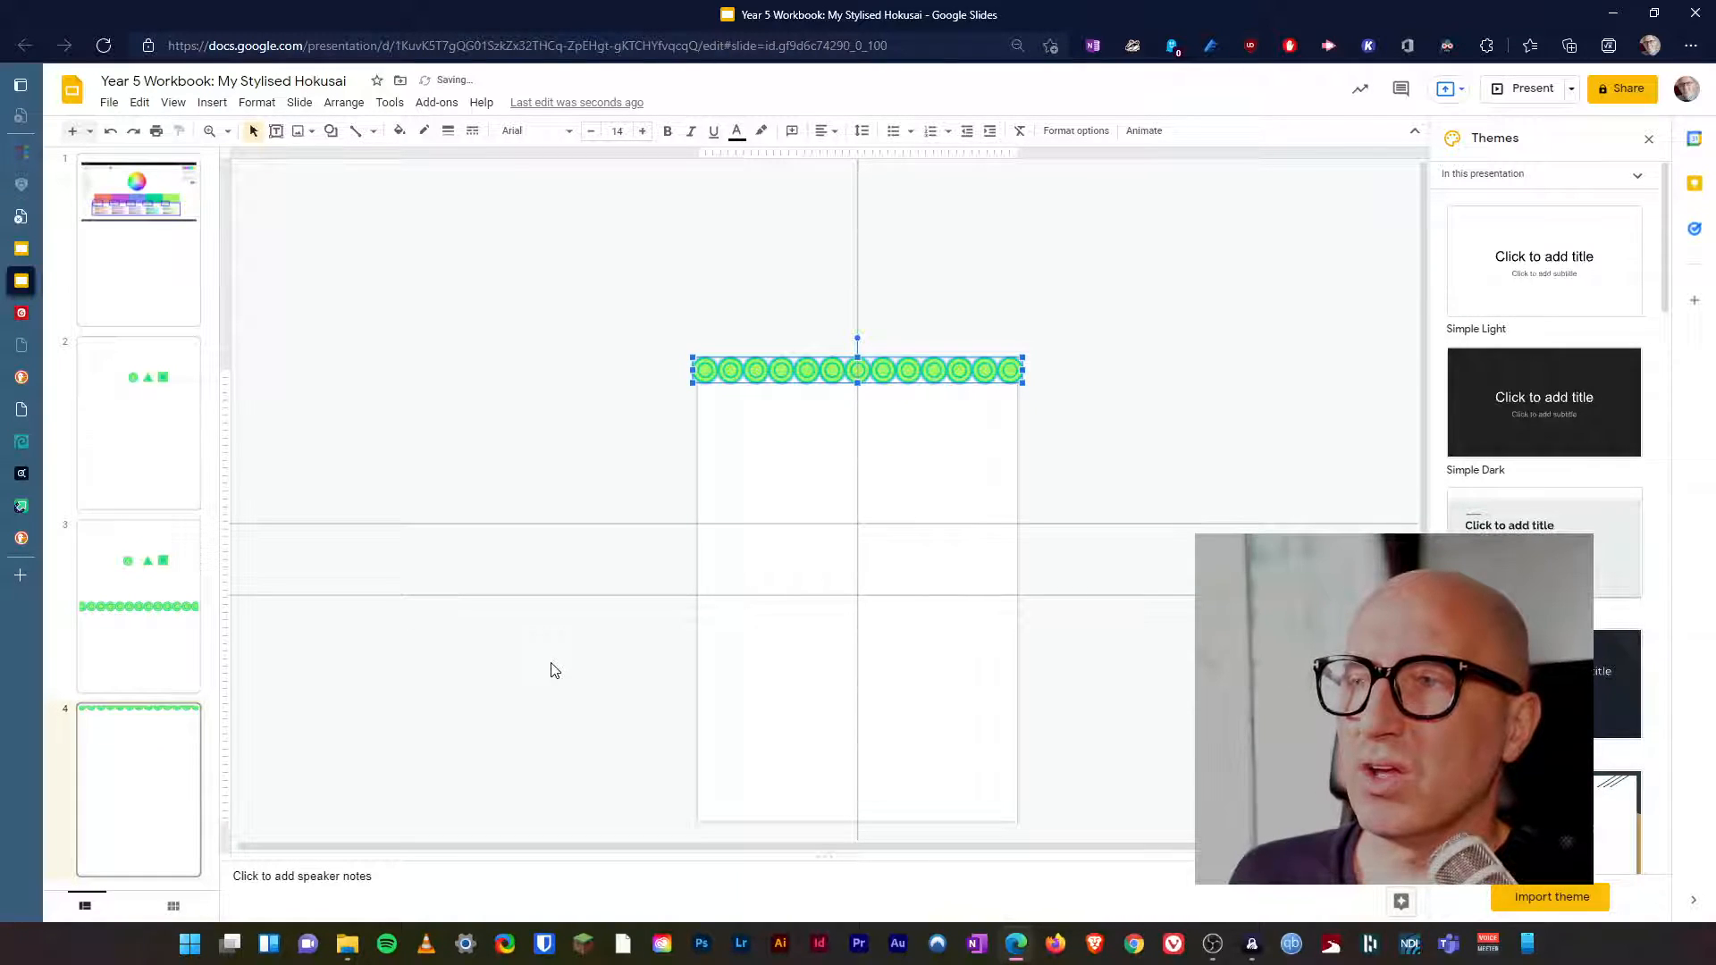
pyautogui.press('Up')
pyautogui.press('Up')
pyautogui.press('Up')
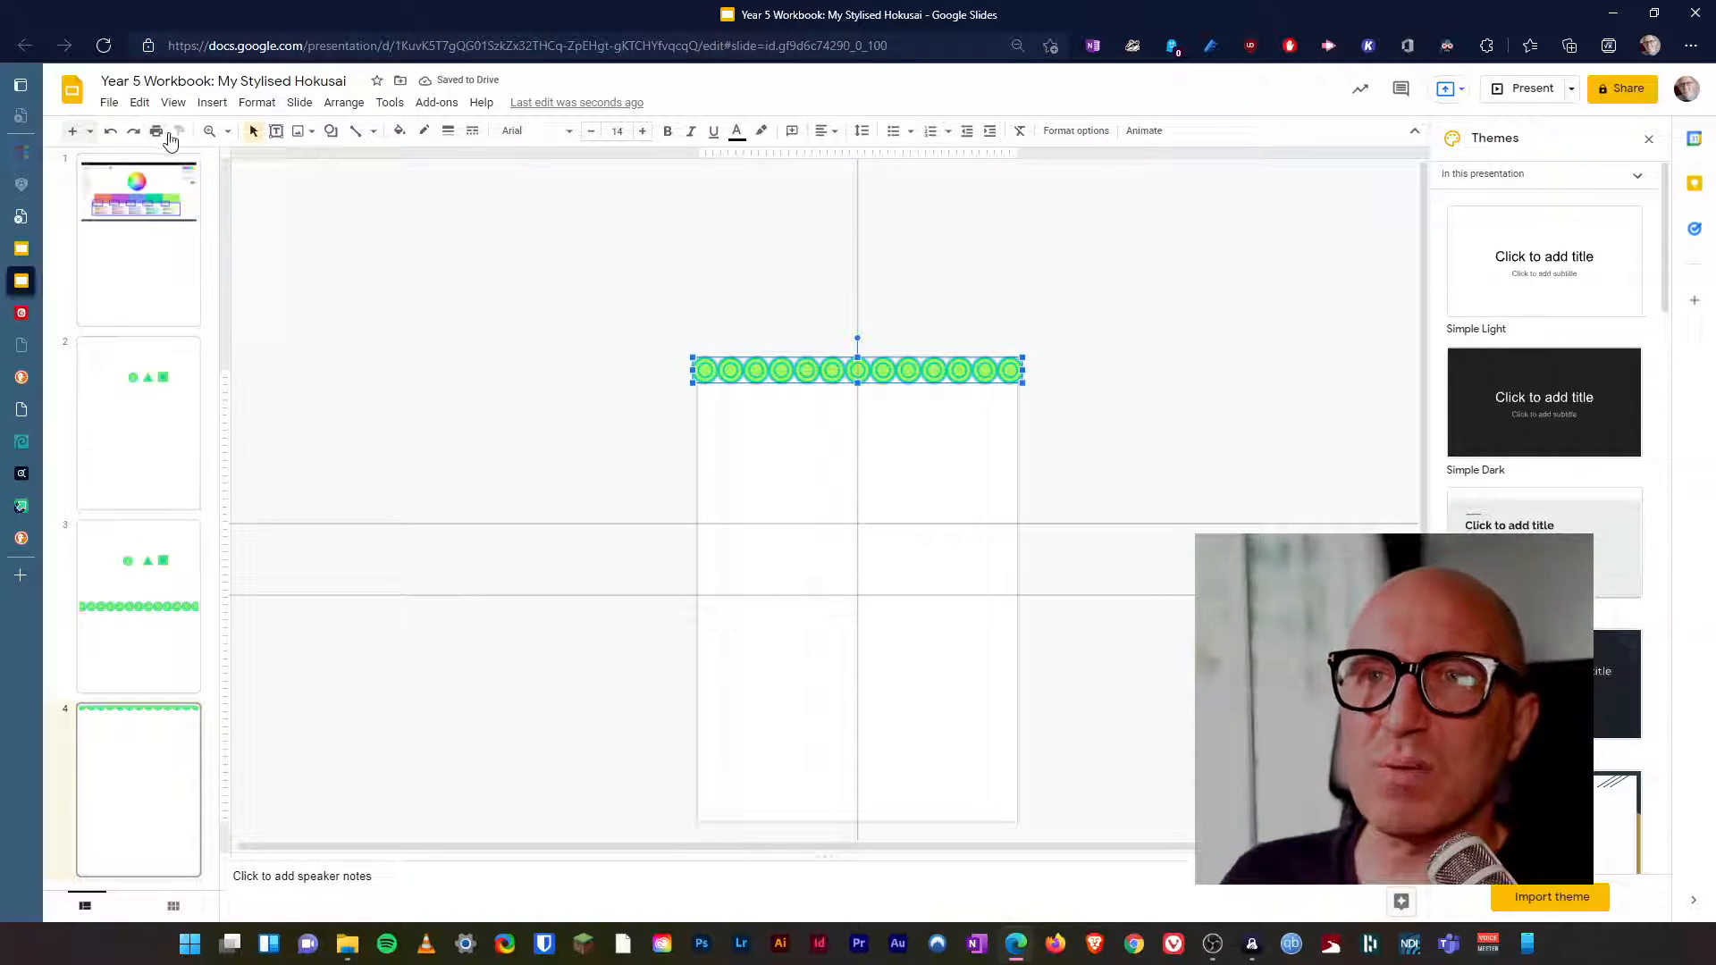
# Zoom in closely on the middle of the circle row and select the whole row as one group.
pyautogui.click(209, 130)
pyautogui.click(845, 366)
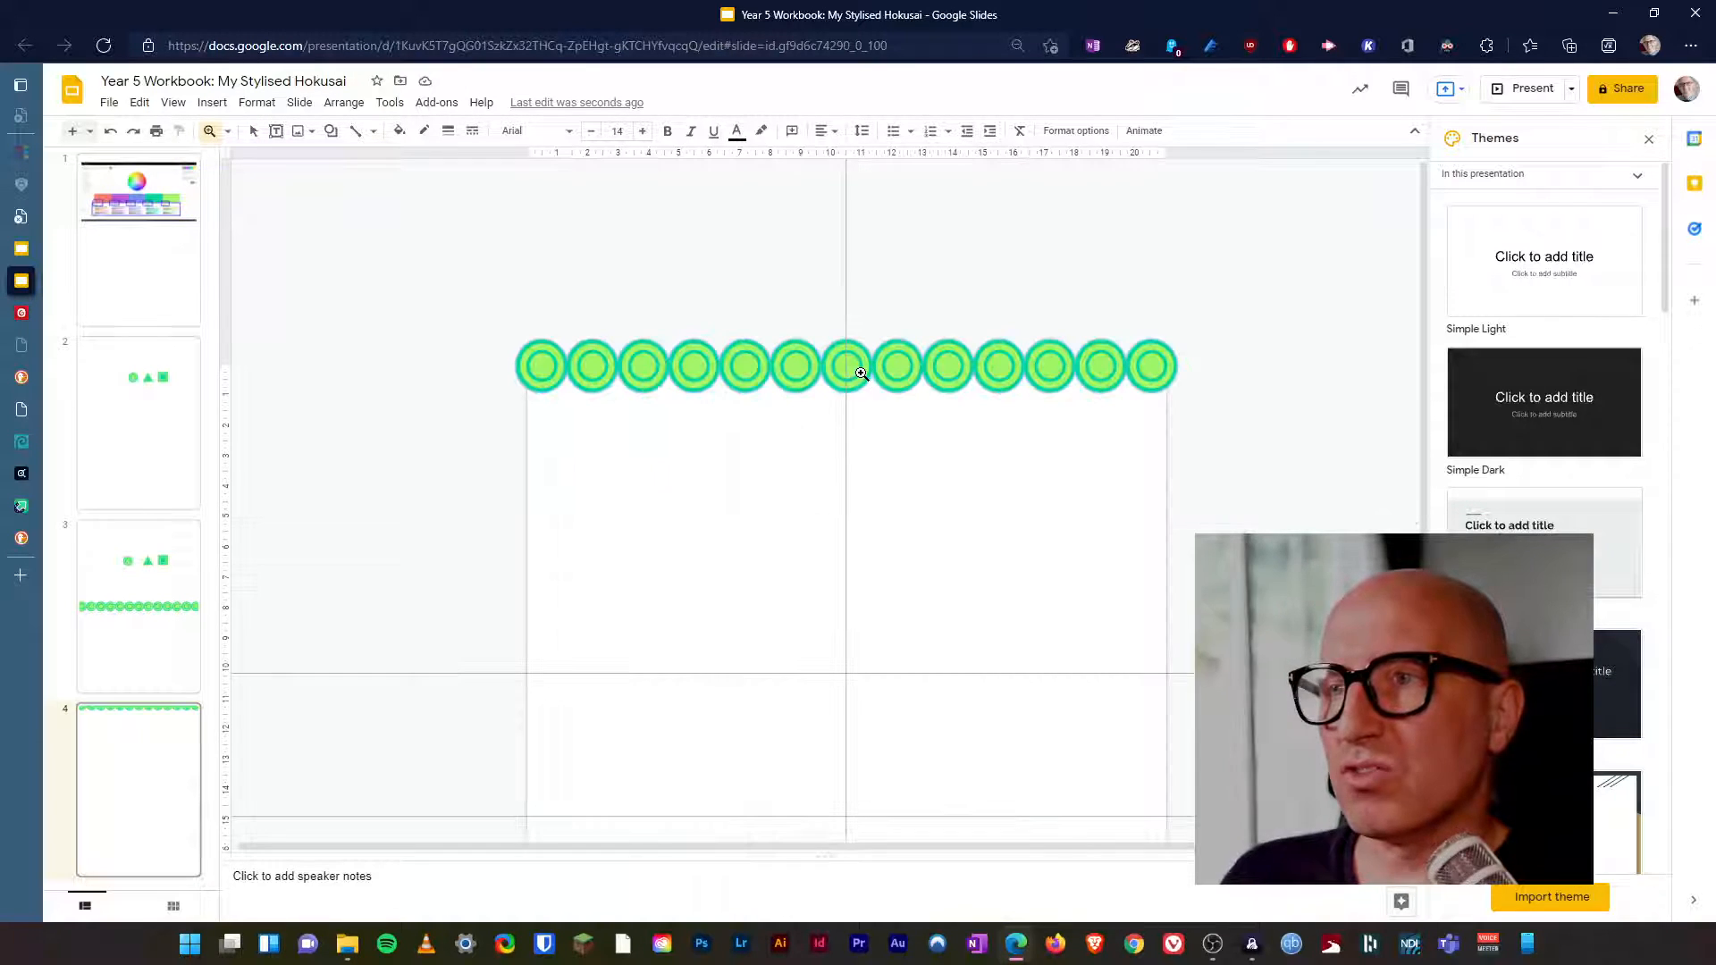
pyautogui.click(855, 367)
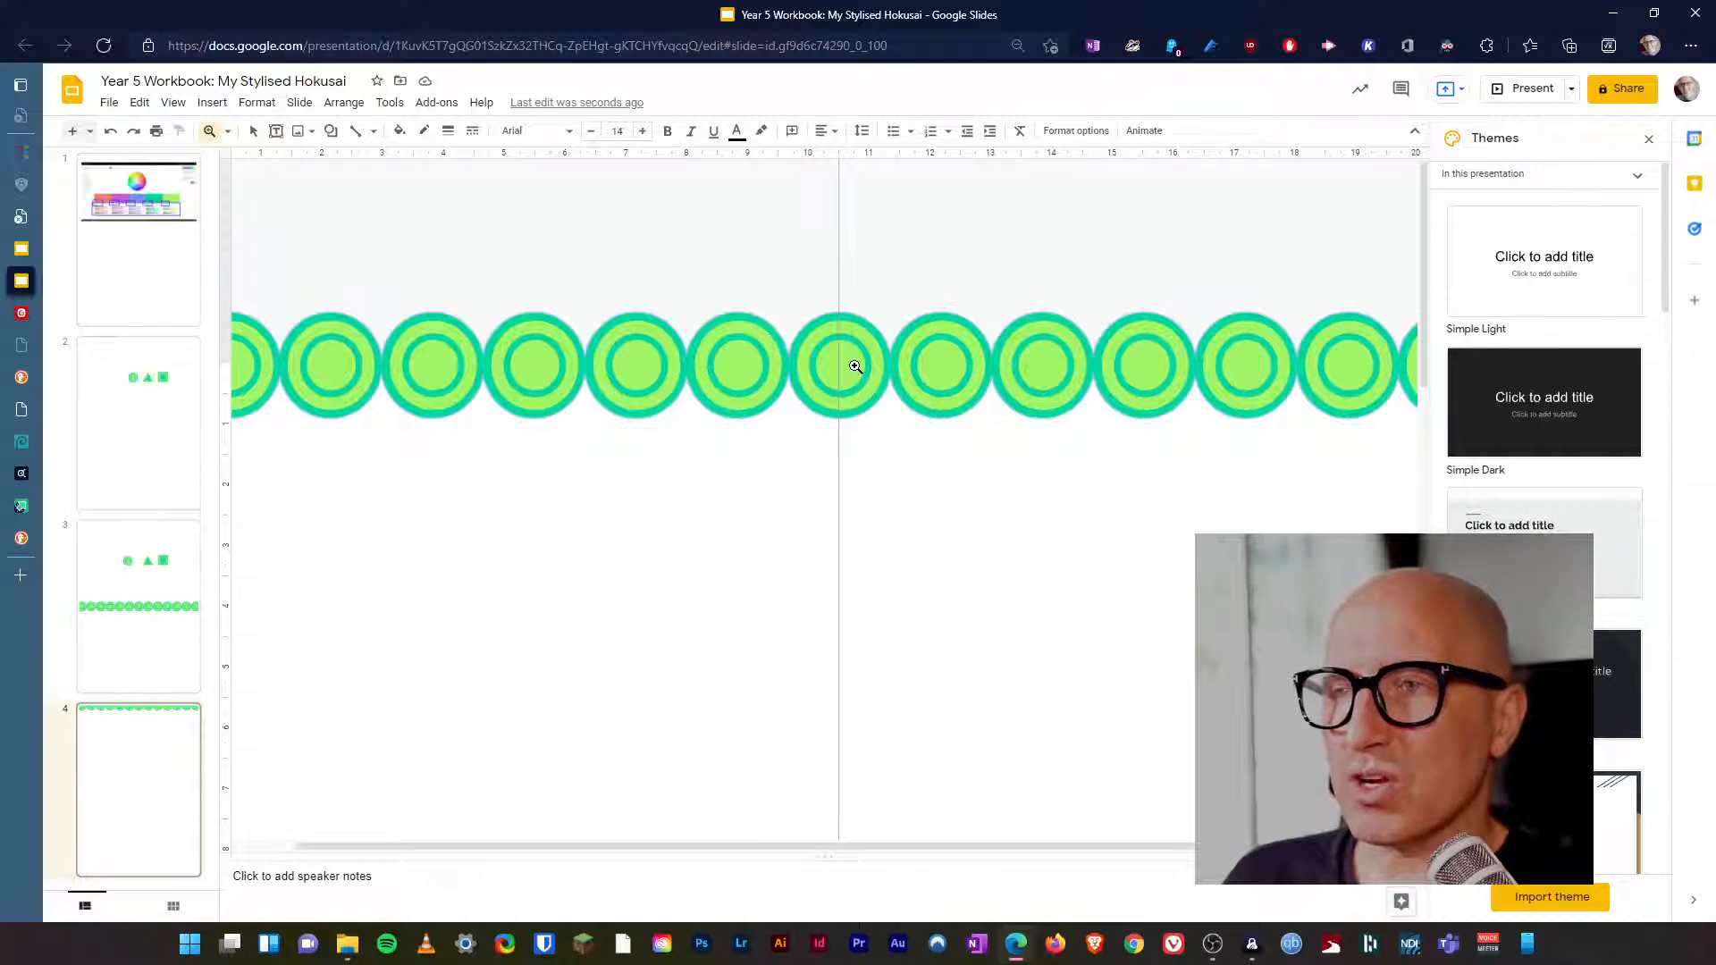
pyautogui.click(855, 367)
pyautogui.click(253, 131)
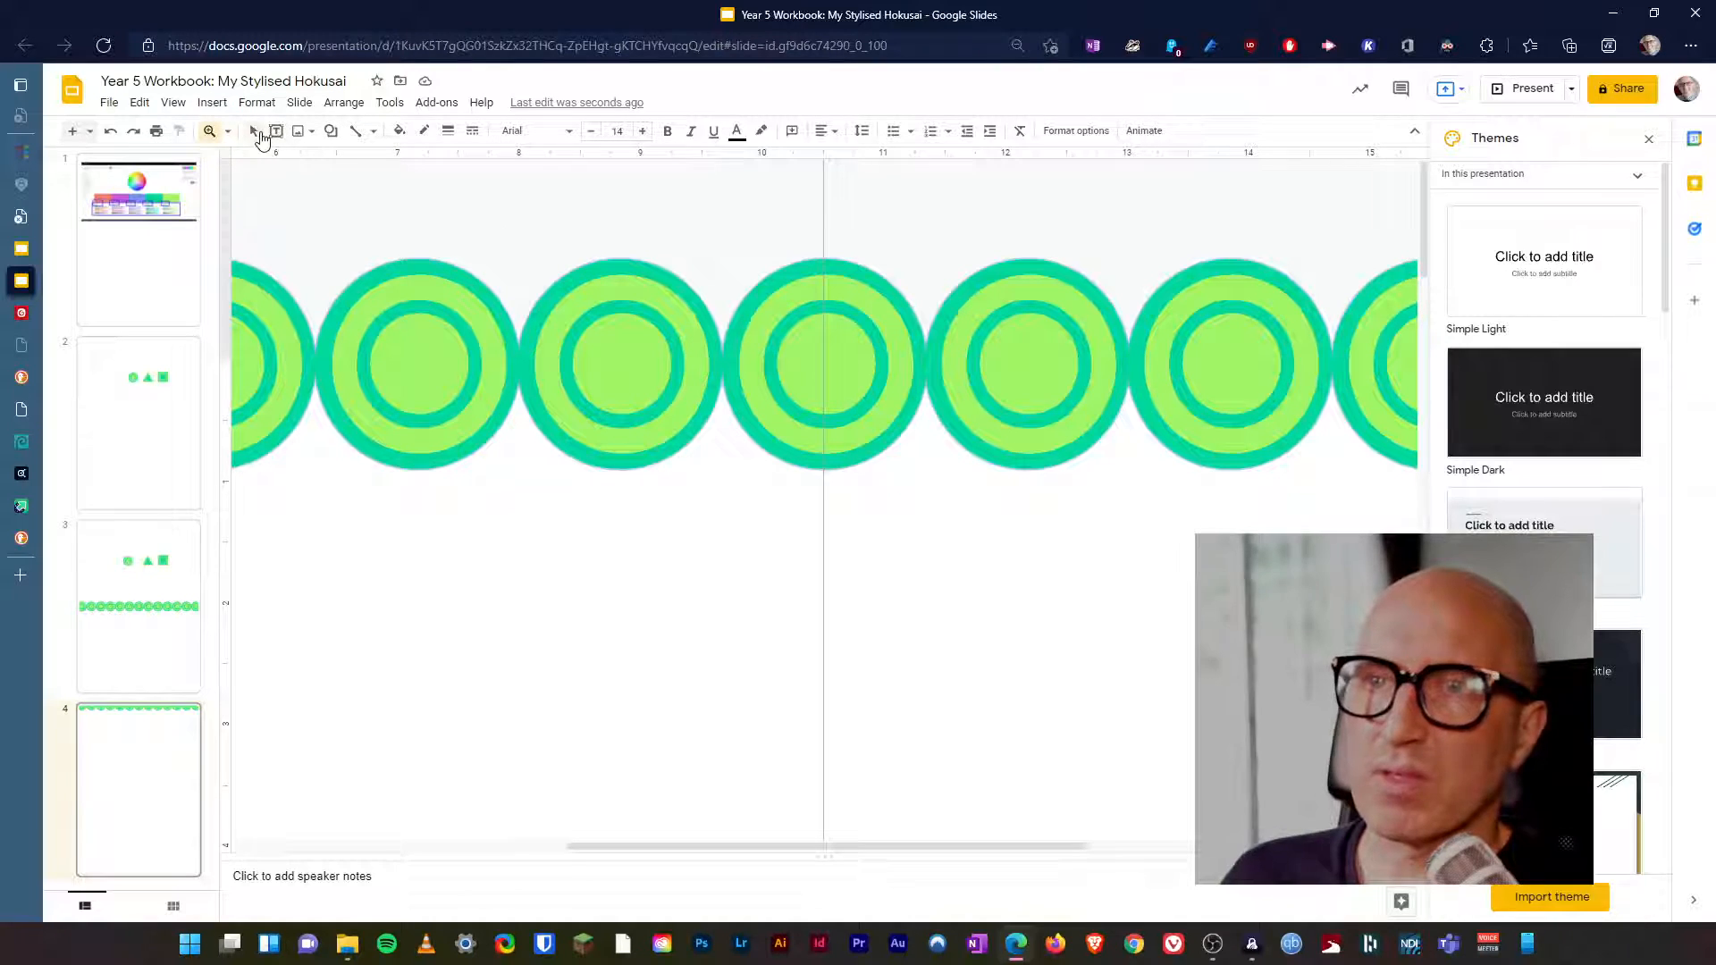
pyautogui.click(571, 362)
pyautogui.click(673, 362)
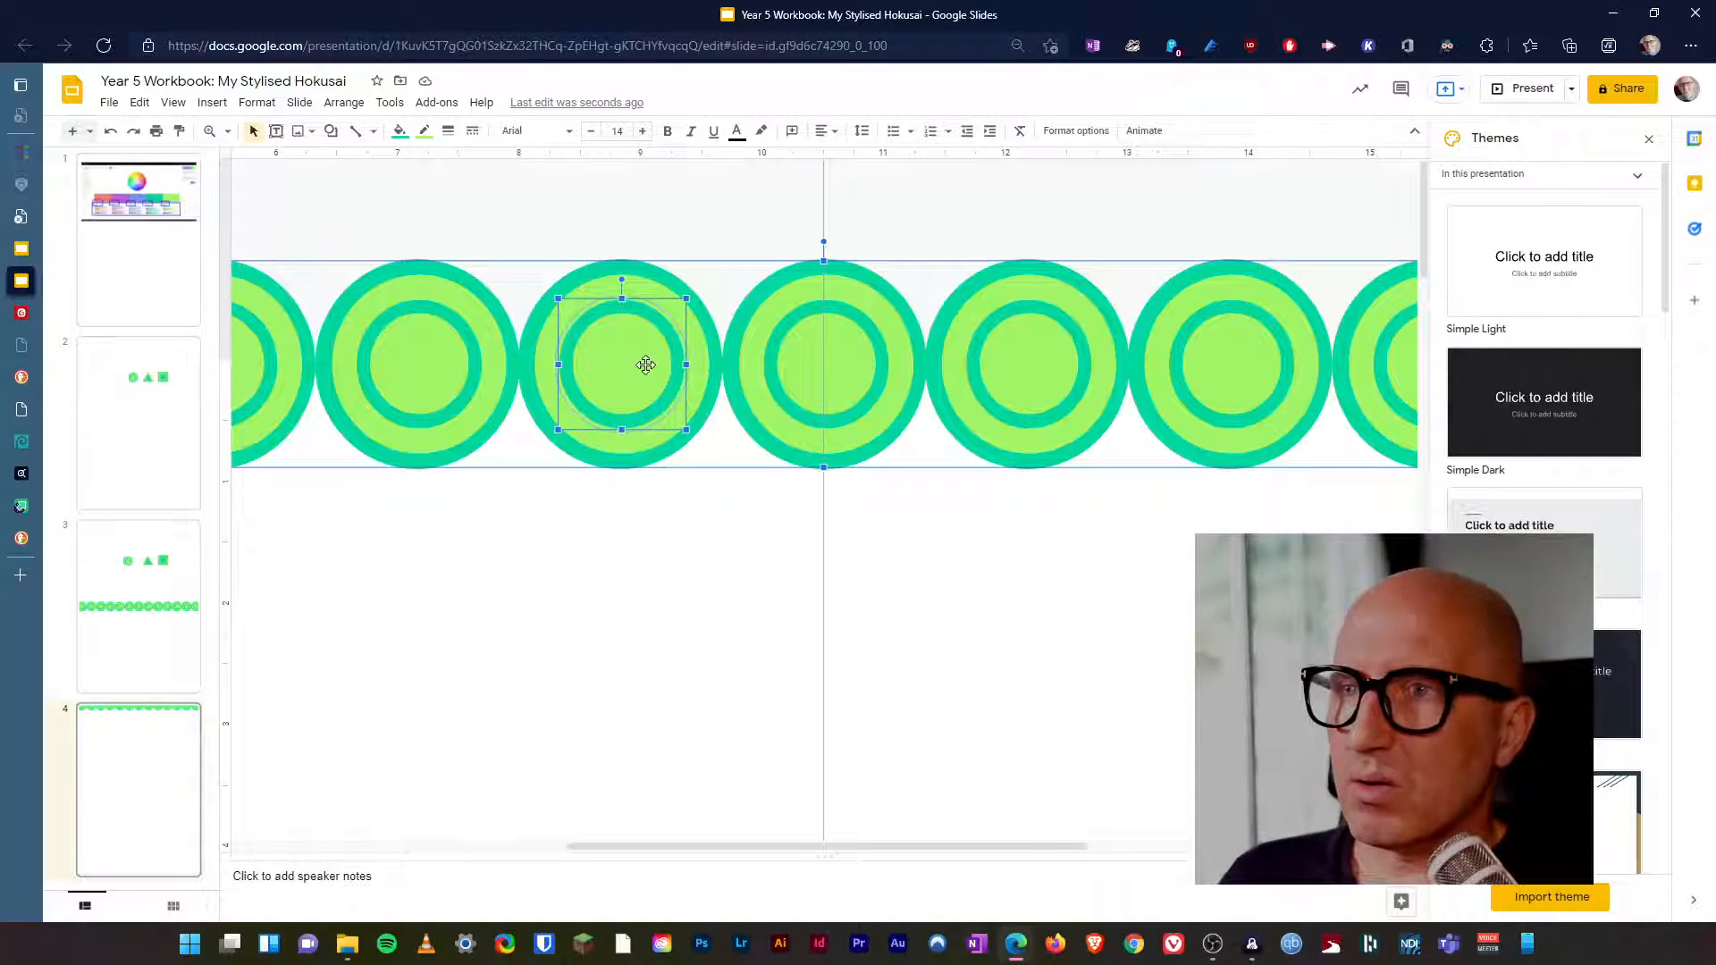
pyautogui.click(739, 470)
pyautogui.click(780, 442)
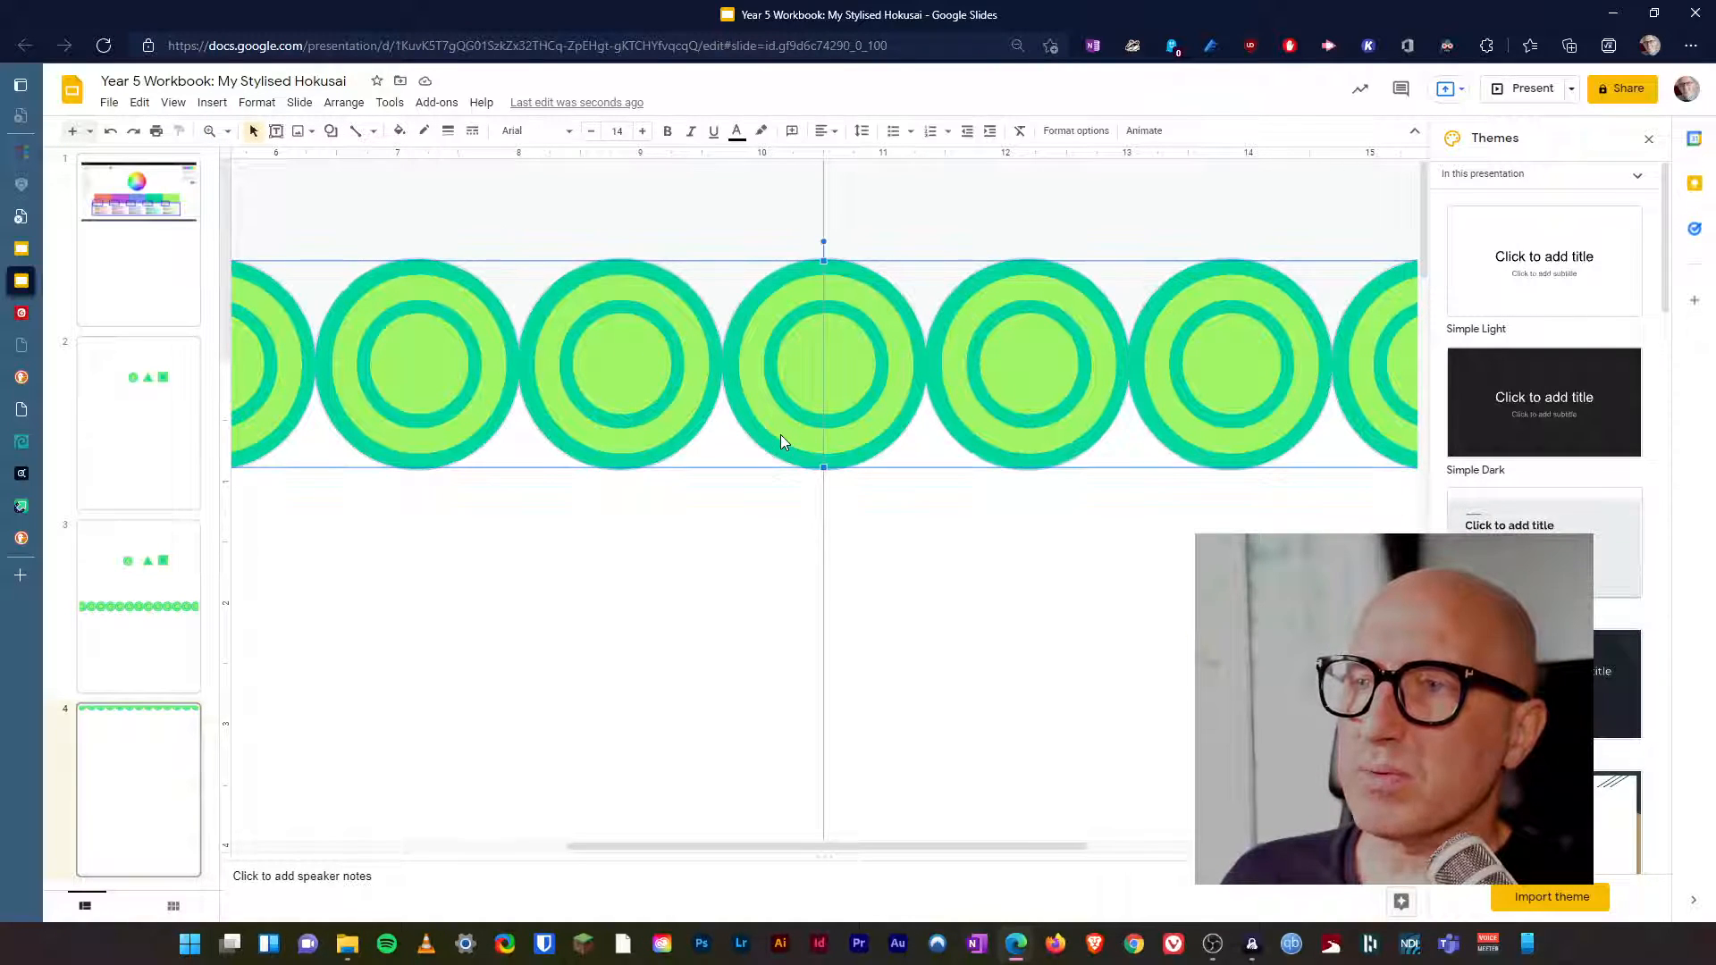
# Try the circle row at lower positions inside the page and return it to straddling the top edge.
pyautogui.press('Down')
pyautogui.press('Down')
pyautogui.press('Down')
pyautogui.press('Down')
pyautogui.press('Down')
pyautogui.press('Down')
pyautogui.press('Down')
pyautogui.press('Down')
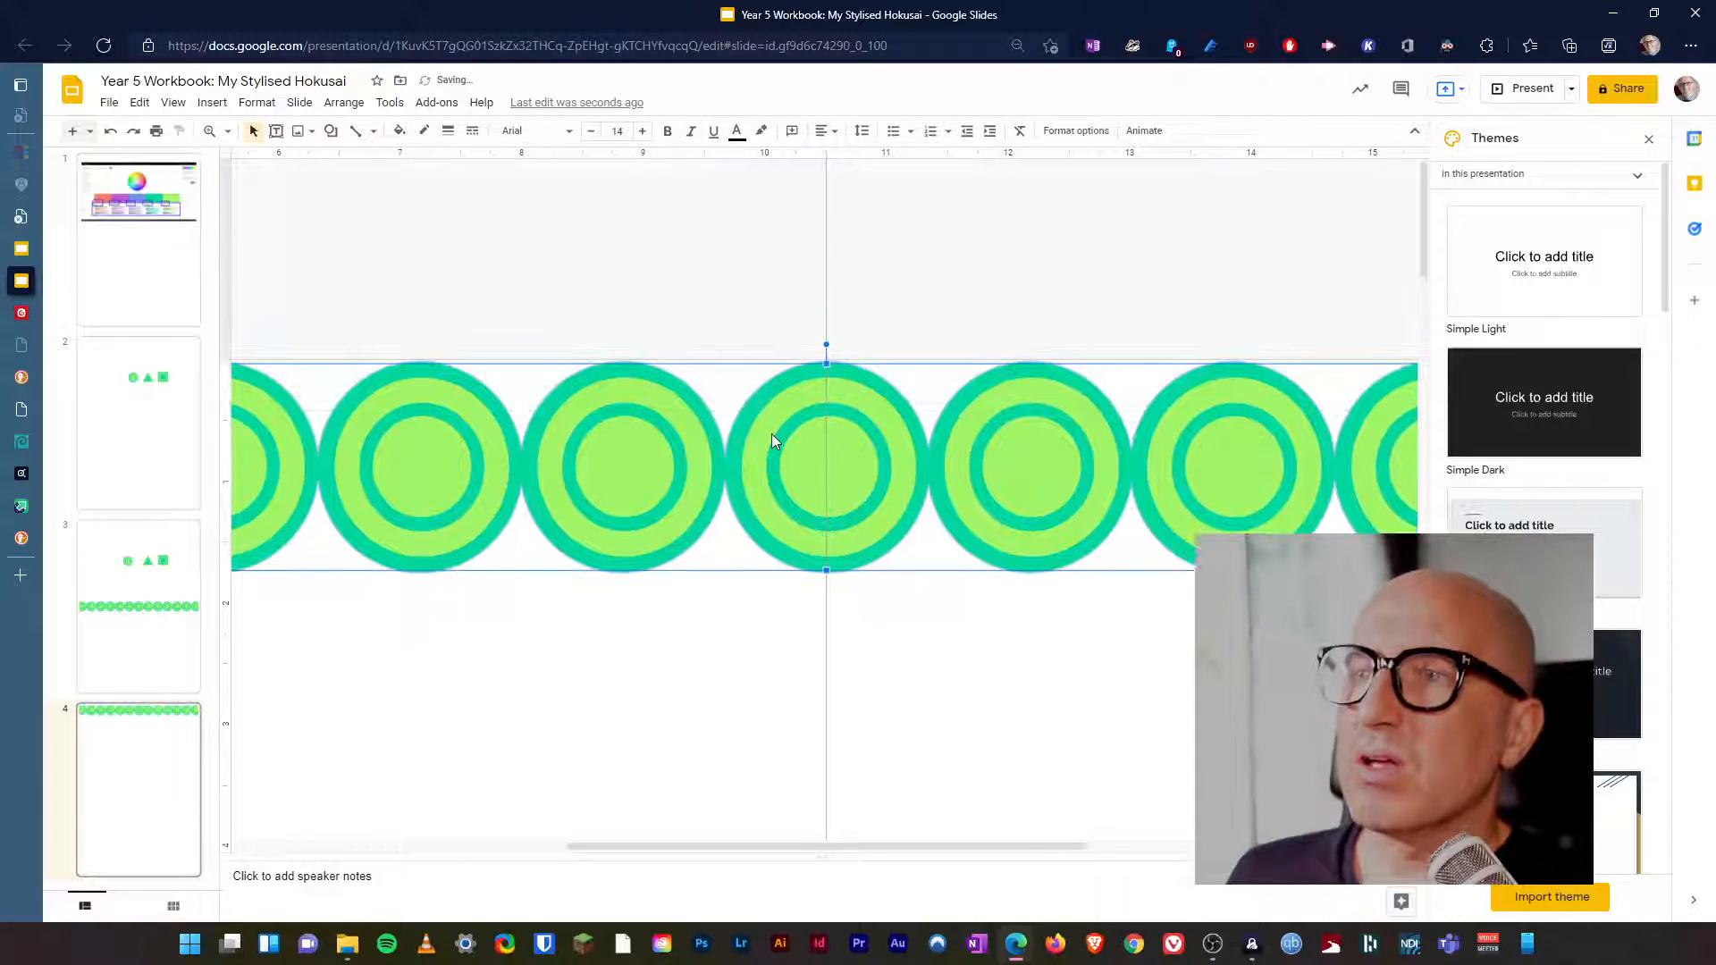
pyautogui.press('Up')
pyautogui.press('Up')
pyautogui.press('Down')
pyautogui.press('Down')
pyautogui.press('Down')
pyautogui.press('Down')
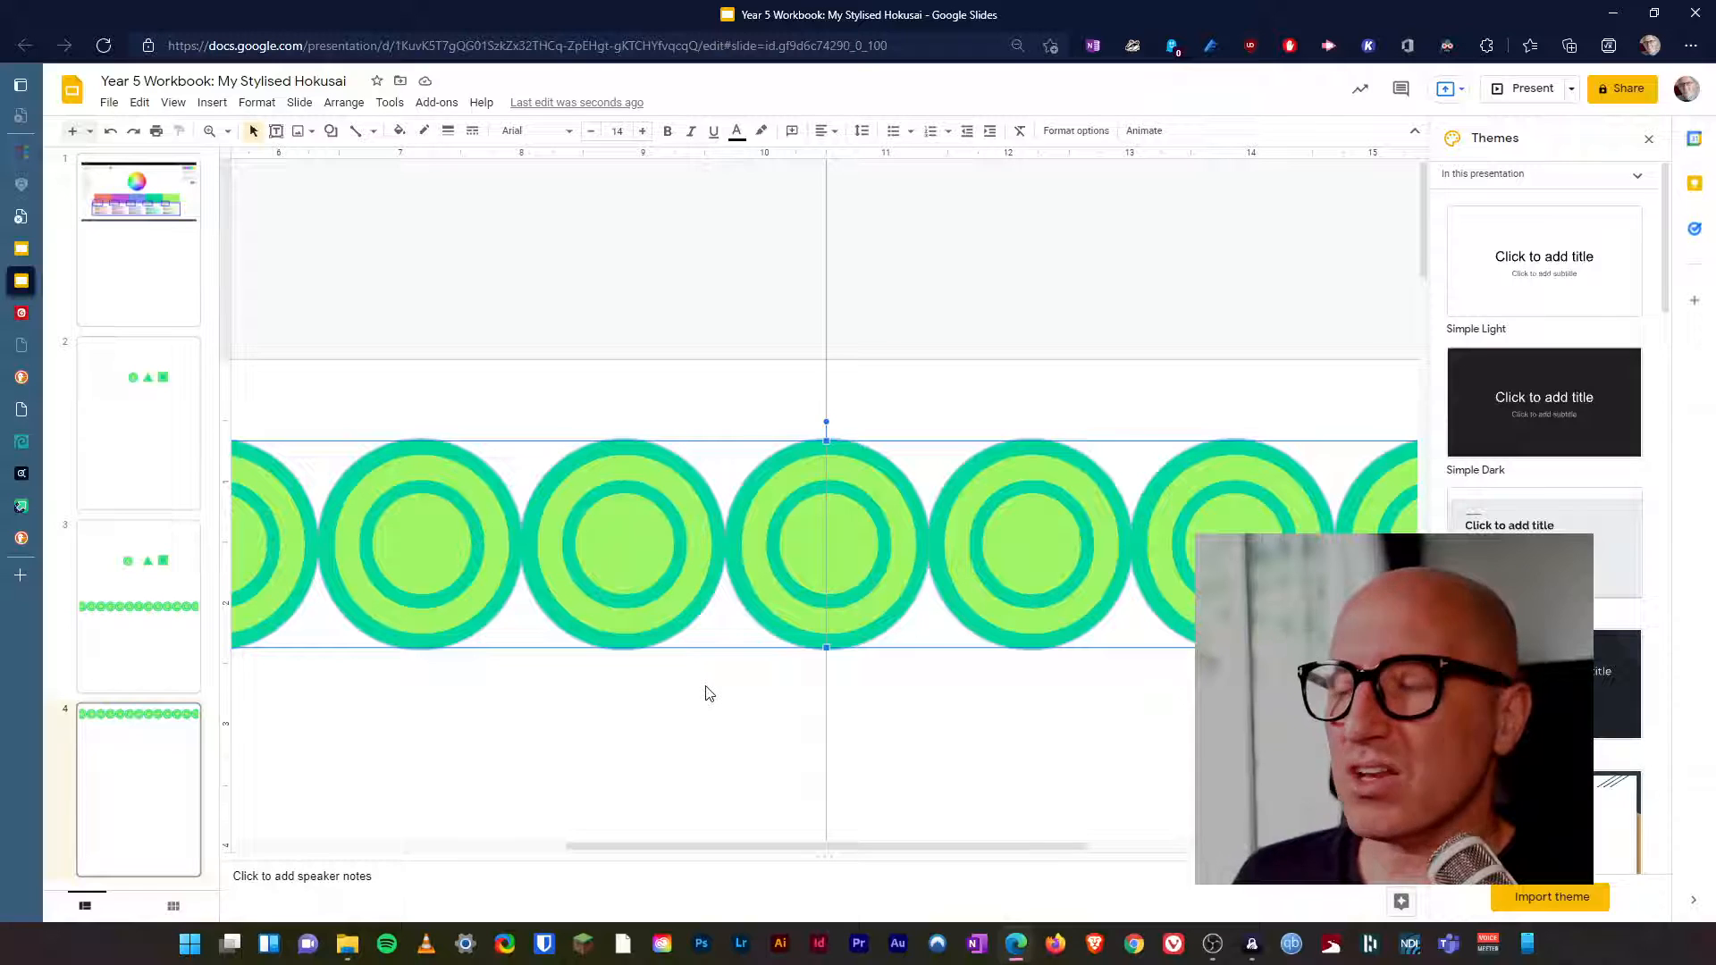
pyautogui.press('Up')
pyautogui.press('Up')
pyautogui.press('Up')
pyautogui.press('Up')
pyautogui.press('Up')
pyautogui.press('Up')
pyautogui.press('Up')
pyautogui.press('Up')
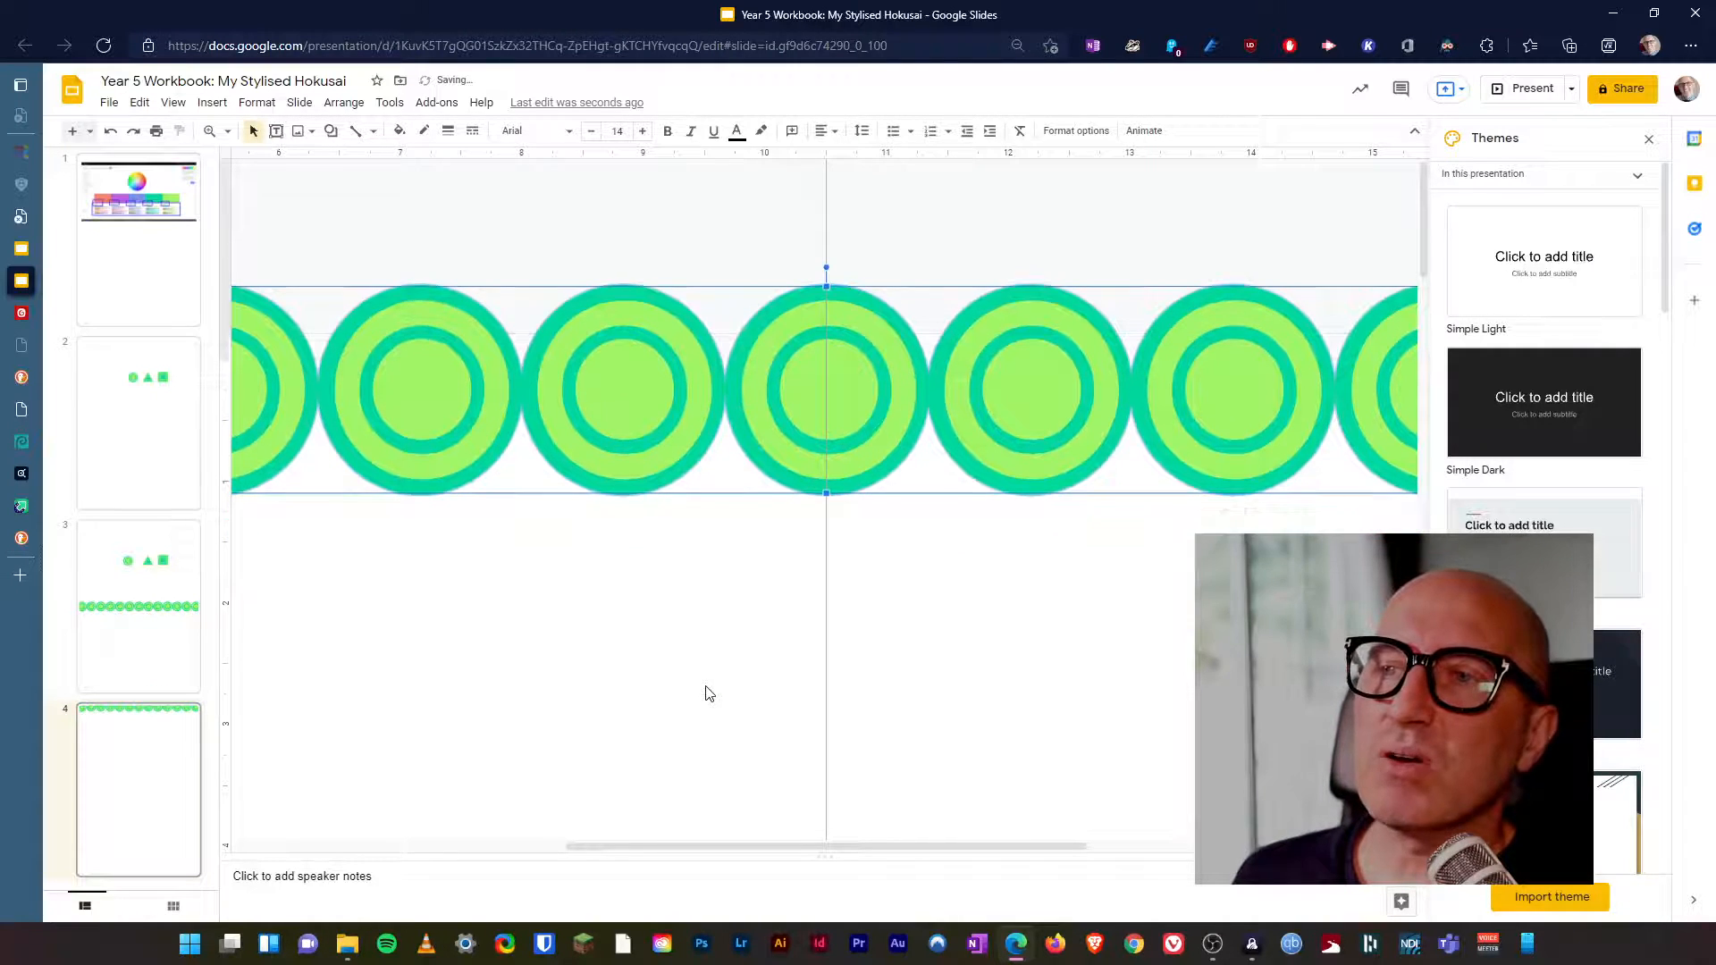
pyautogui.press('Up')
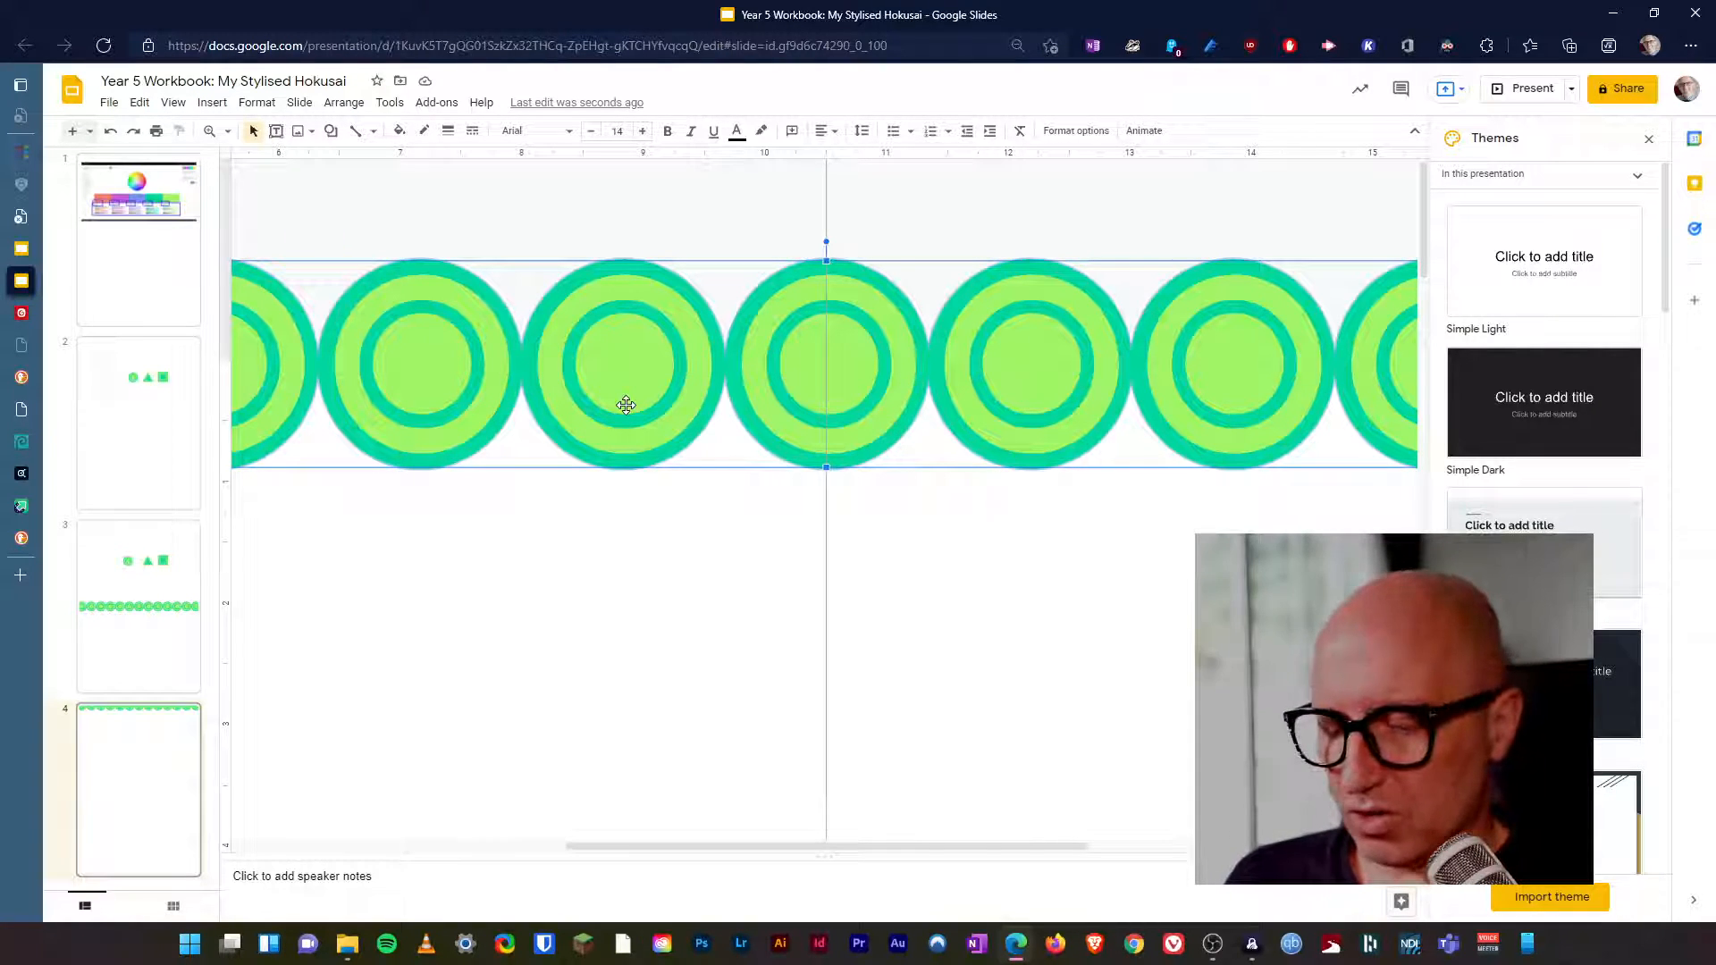
# Duplicate the circle row and offset the copy down and about half a circle to the right, overlapping the first row.
pyautogui.hotkey('ctrl', 'd')
pyautogui.moveTo(642, 400)
pyautogui.mouseDown()
pyautogui.moveTo(654, 444)
pyautogui.moveTo(661, 390)
pyautogui.mouseUp()
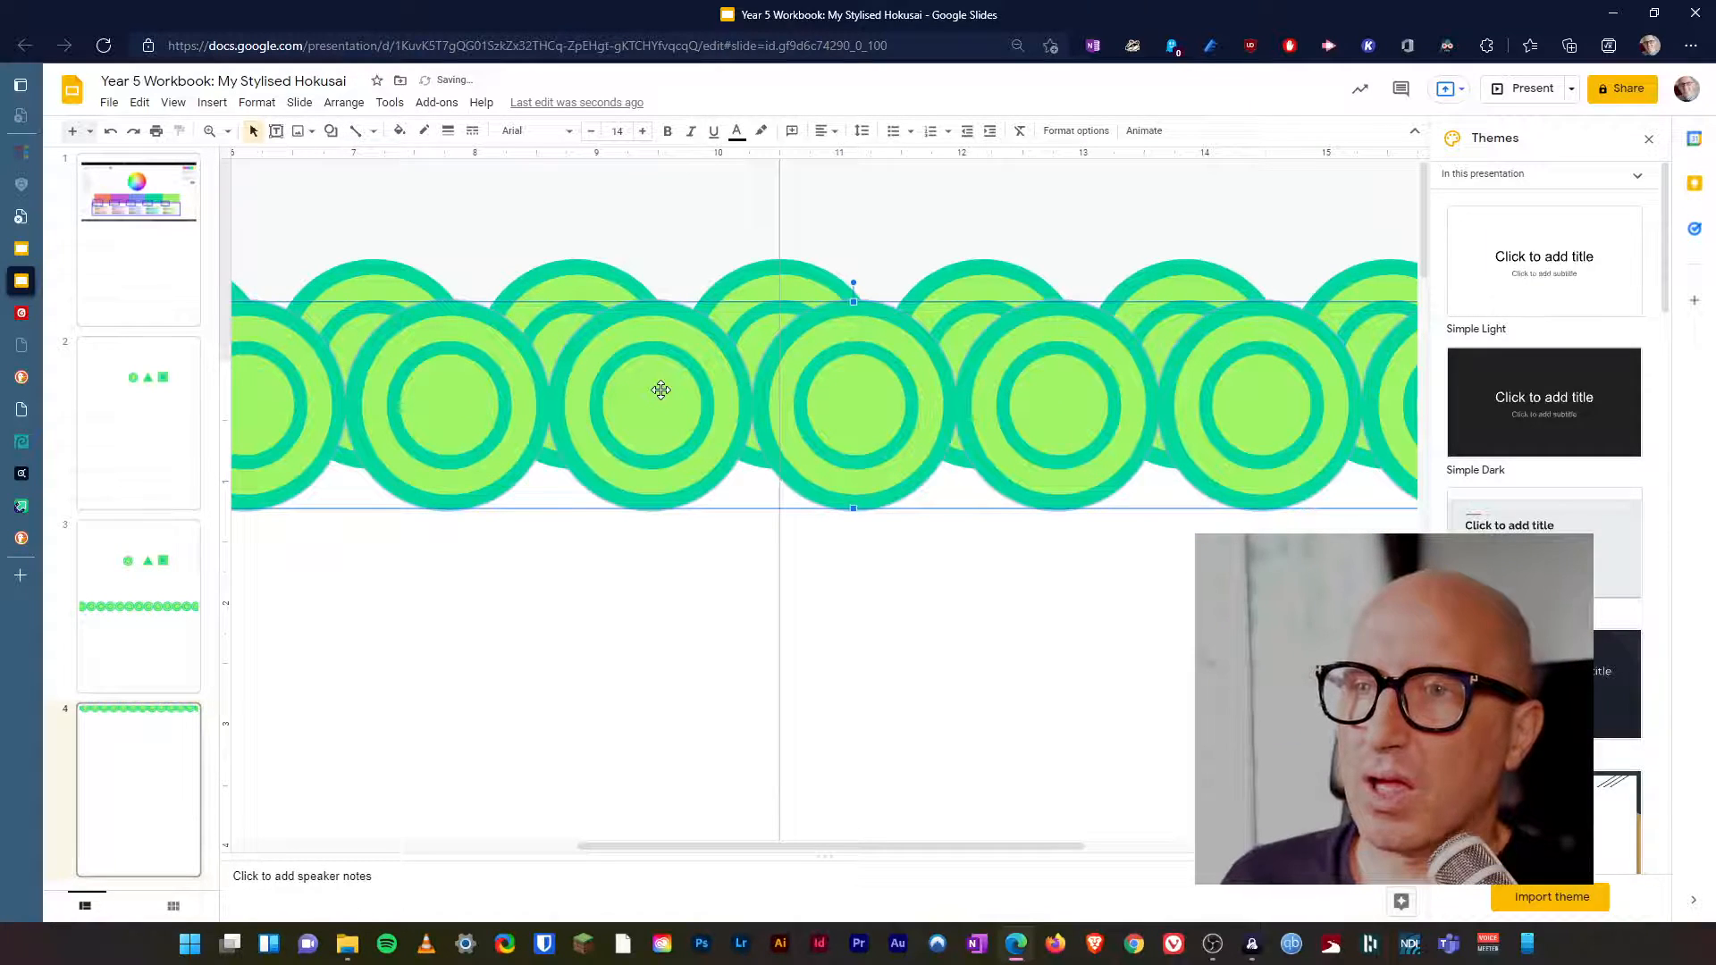
pyautogui.press('Right')
pyautogui.hotkey('shift', 'Down')
pyautogui.hotkey('shift', 'Down')
pyautogui.hotkey('shift', 'Down')
pyautogui.hotkey('shift', 'Down')
pyautogui.press('Down')
pyautogui.press('Down')
pyautogui.press('Down')
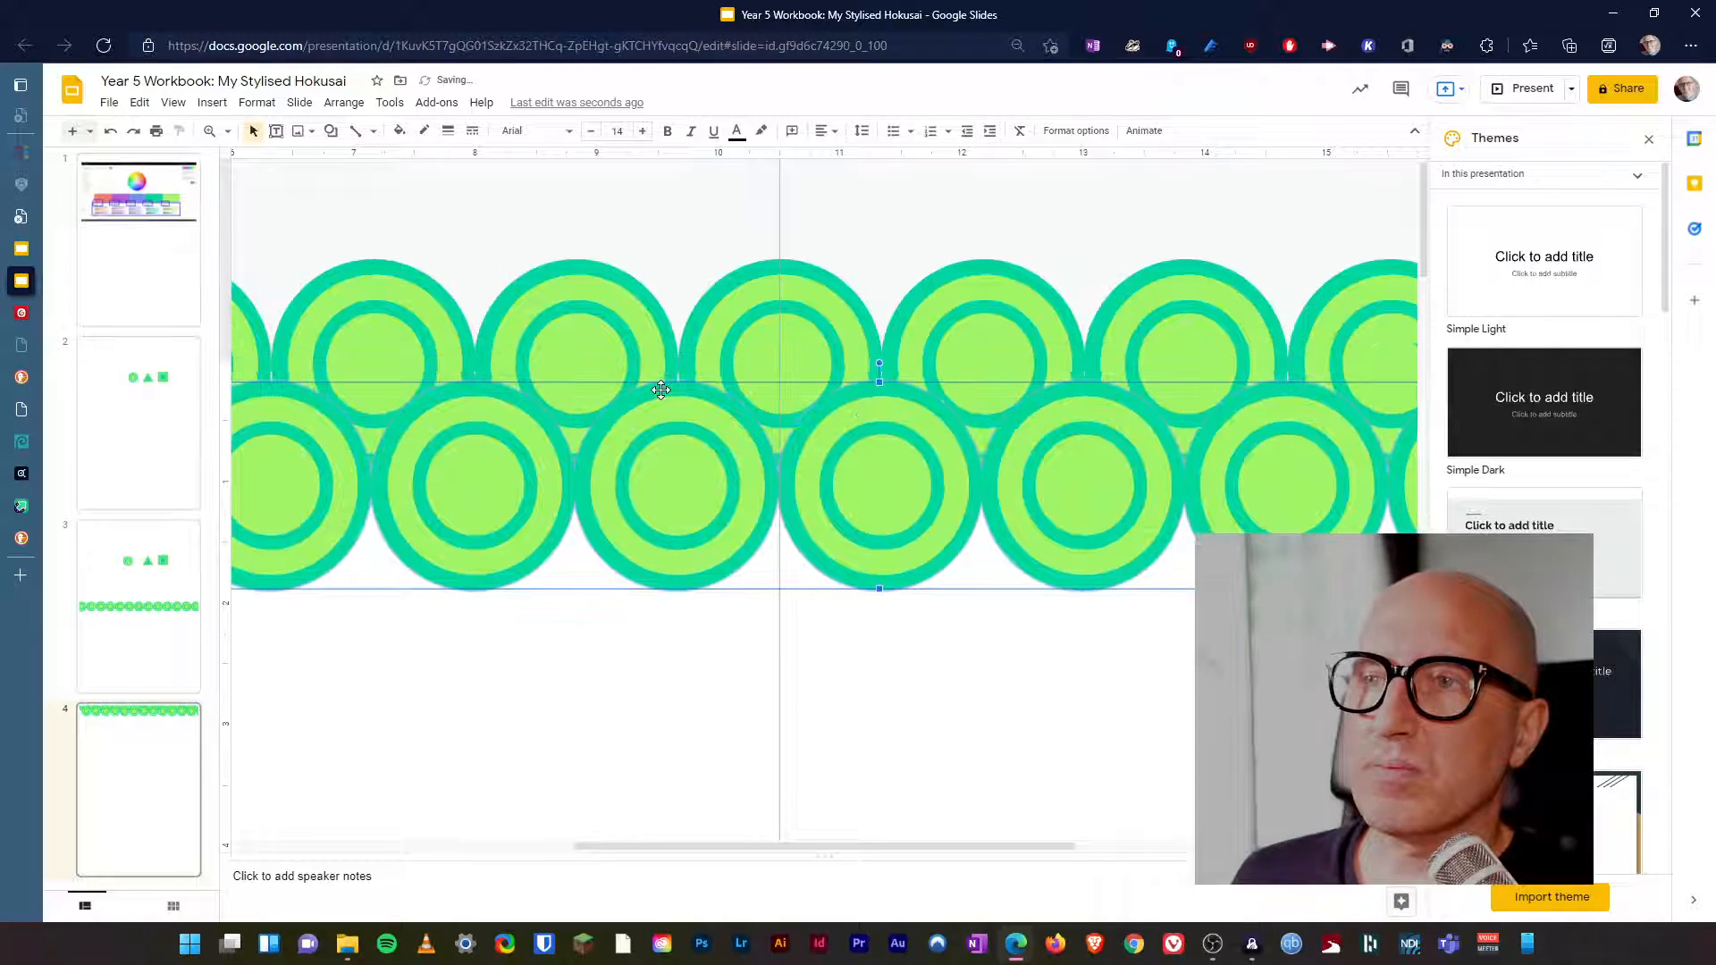
# Nudge the front row of circles up until it covers most of the row behind, leaving only its upper arcs exposed.
pyautogui.press('Up')
pyautogui.press('Up')
pyautogui.press('Down')
pyautogui.press('Up')
pyautogui.press('Down')
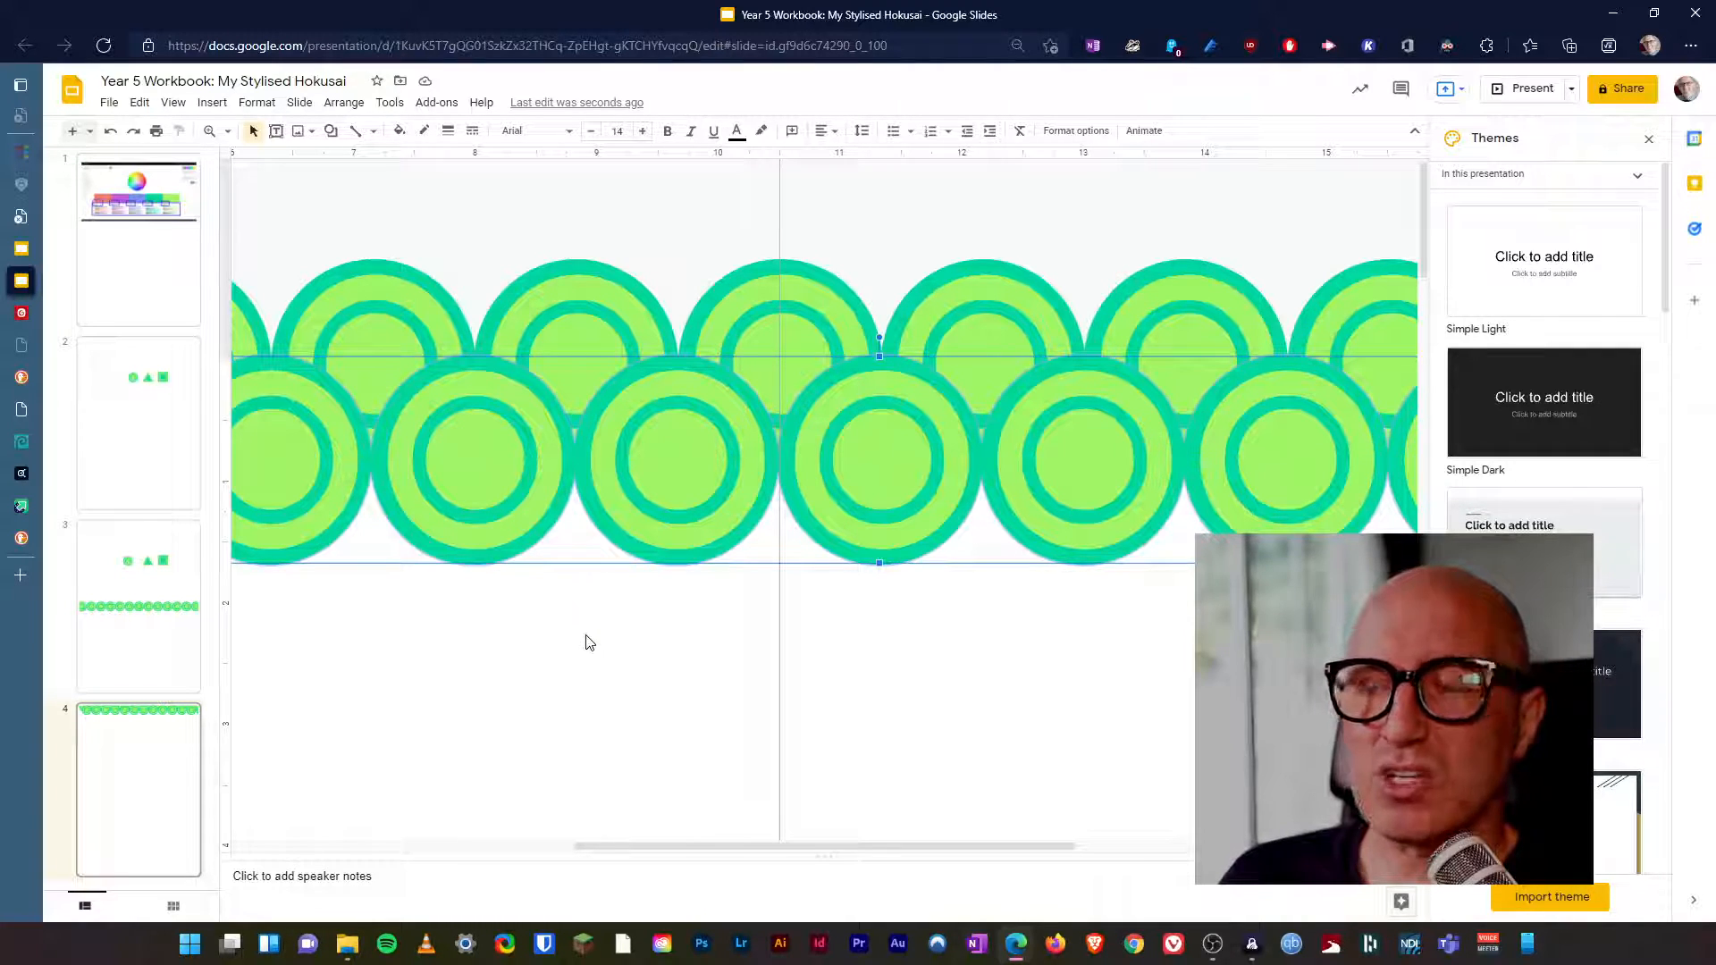
pyautogui.press('Up')
pyautogui.press('Up')
pyautogui.press('Up')
pyautogui.press('Up')
pyautogui.press('Up')
pyautogui.press('Up')
pyautogui.press('Up')
pyautogui.press('Up')
pyautogui.press('Up')
pyautogui.press('Up')
pyautogui.press('Up')
pyautogui.press('Up')
pyautogui.press('Up')
pyautogui.press('Up')
pyautogui.press('Up')
pyautogui.press('Up')
pyautogui.press('Up')
pyautogui.press('Up')
pyautogui.press('Up')
pyautogui.press('Up')
pyautogui.press('Up')
pyautogui.press('Up')
pyautogui.press('Up')
pyautogui.press('Up')
pyautogui.press('Up')
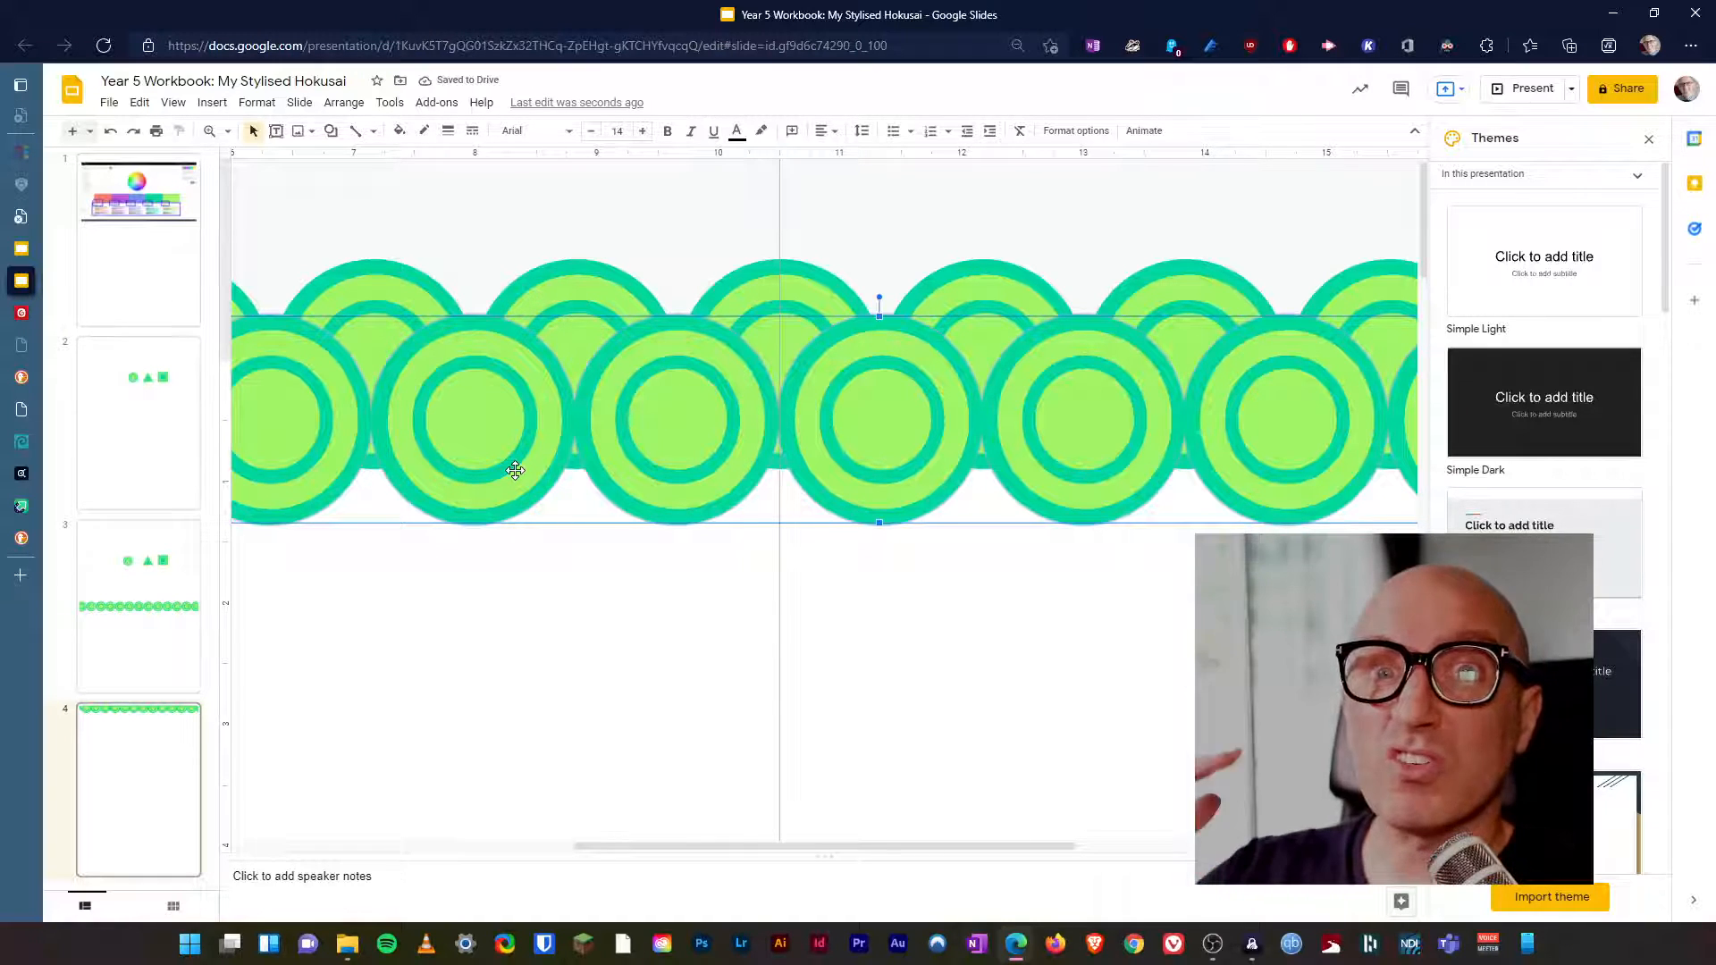
pyautogui.press('Up')
pyautogui.press('Up')
pyautogui.press('Up')
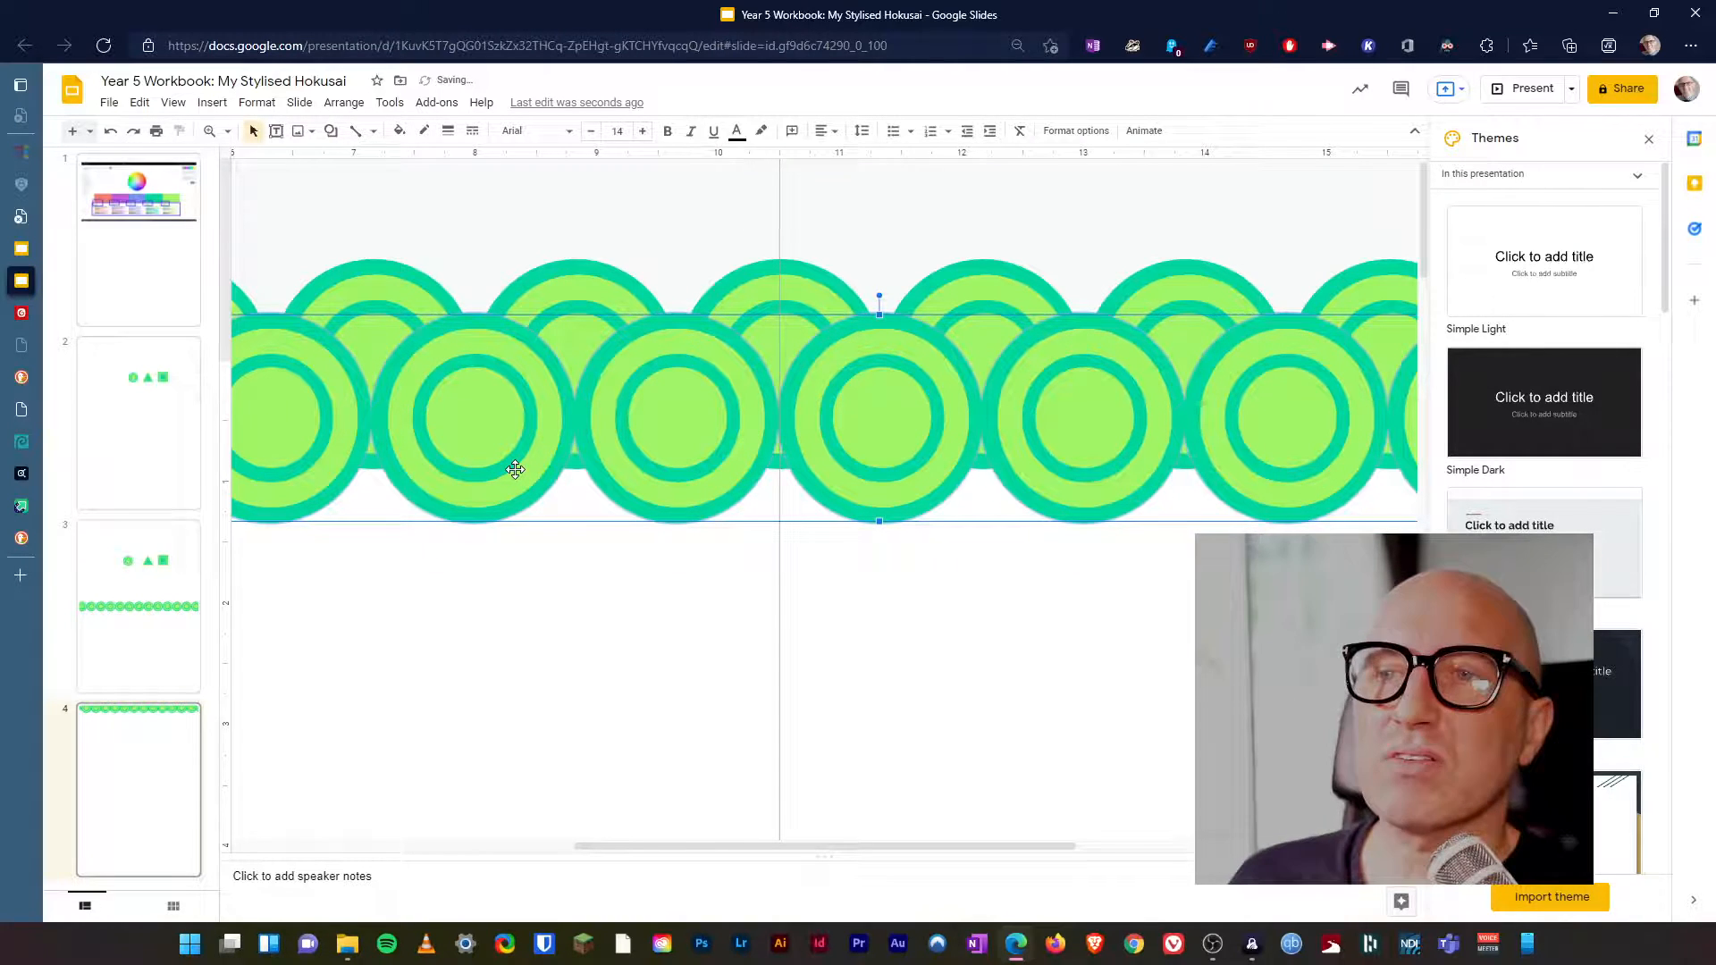
# Set the view to 50% and deselect the row to check both overlapping rows across the page.
pyautogui.click(228, 132)
pyautogui.click(259, 187)
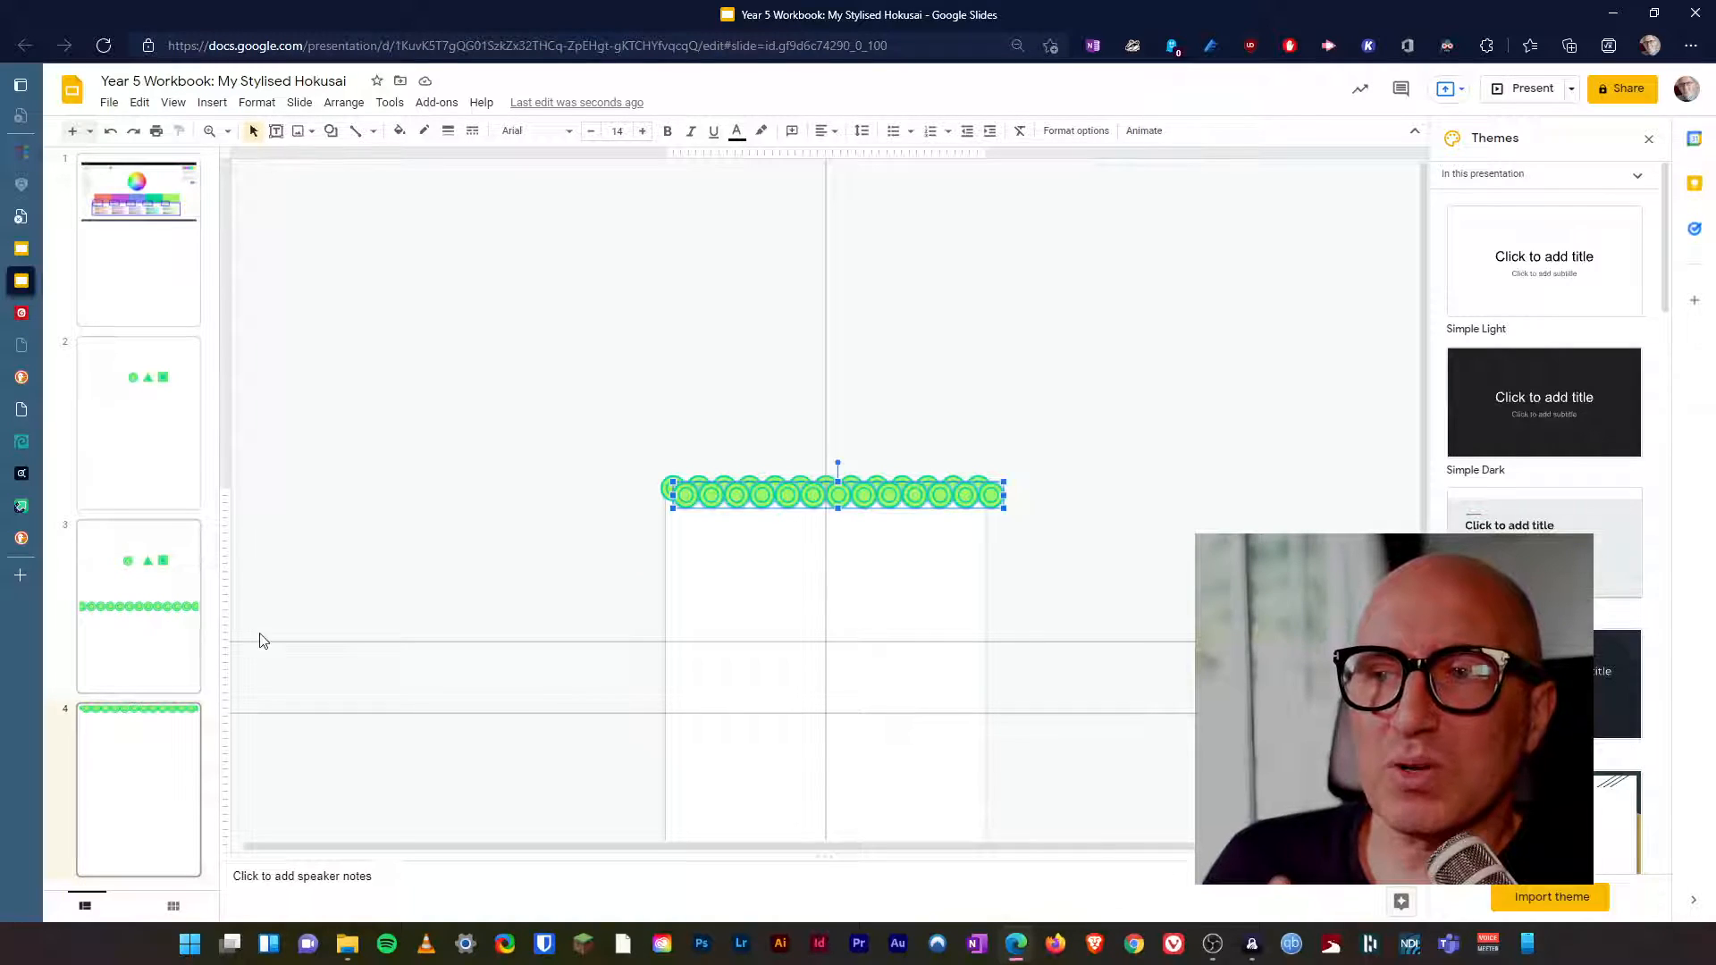
pyautogui.click(775, 581)
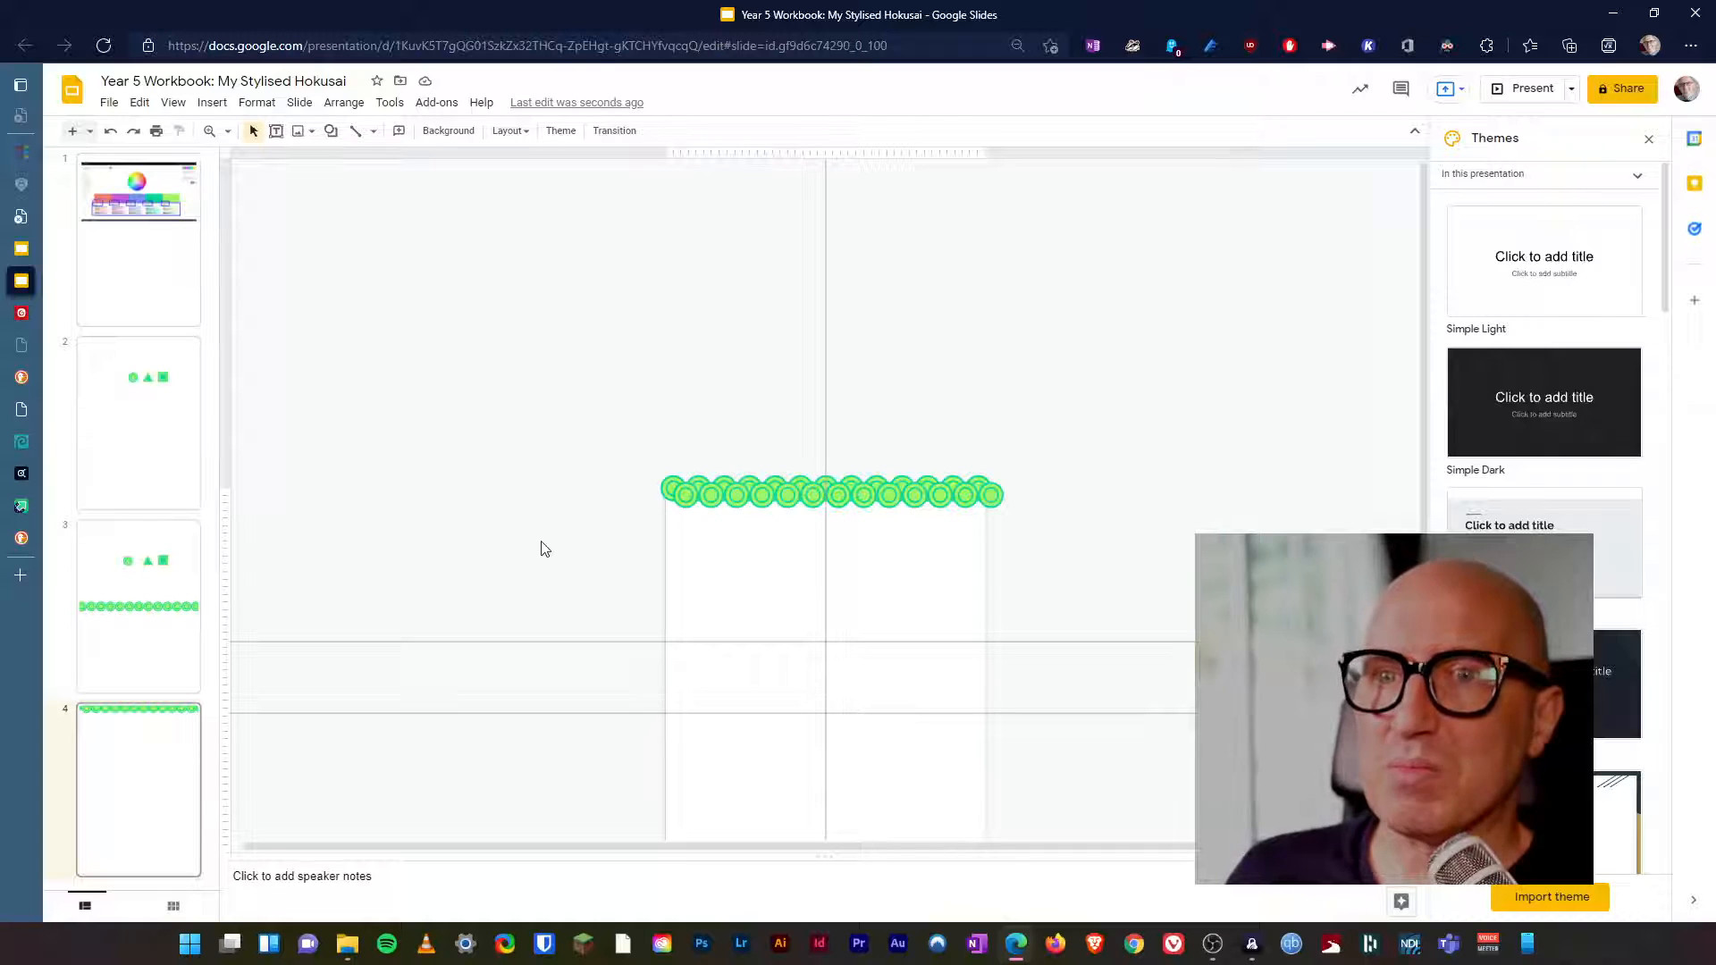
# Copy the single circle motif from slide 3 and return to slide 4.
pyautogui.click(148, 542)
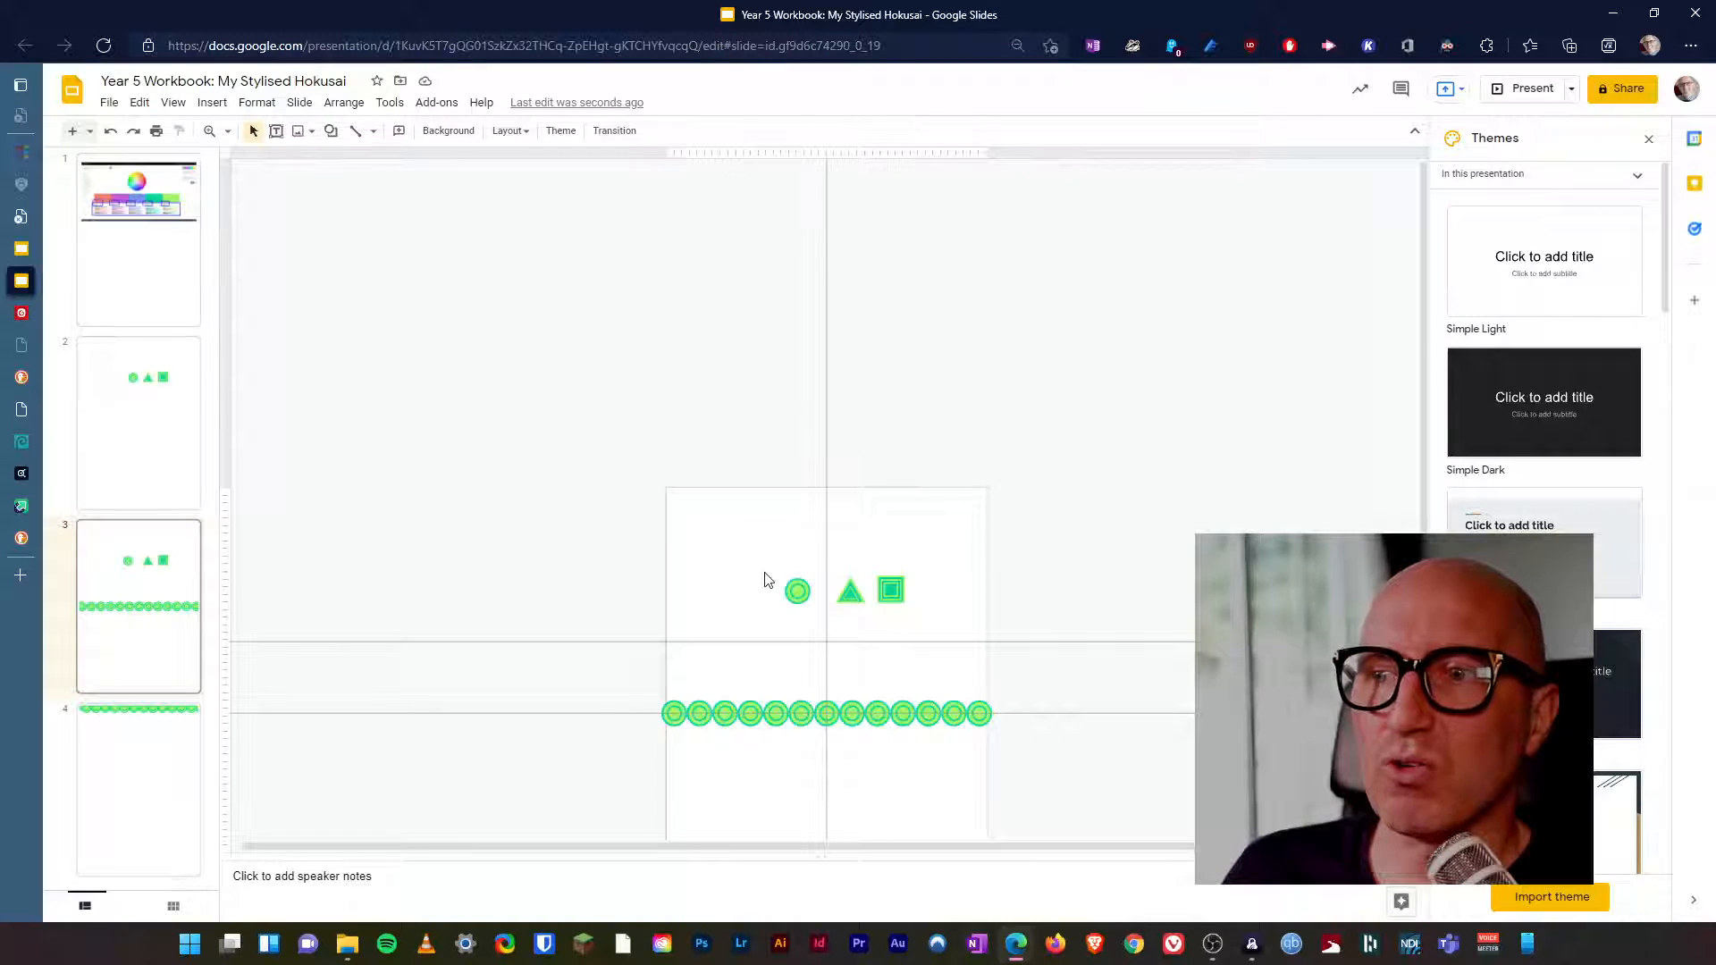
pyautogui.click(804, 593)
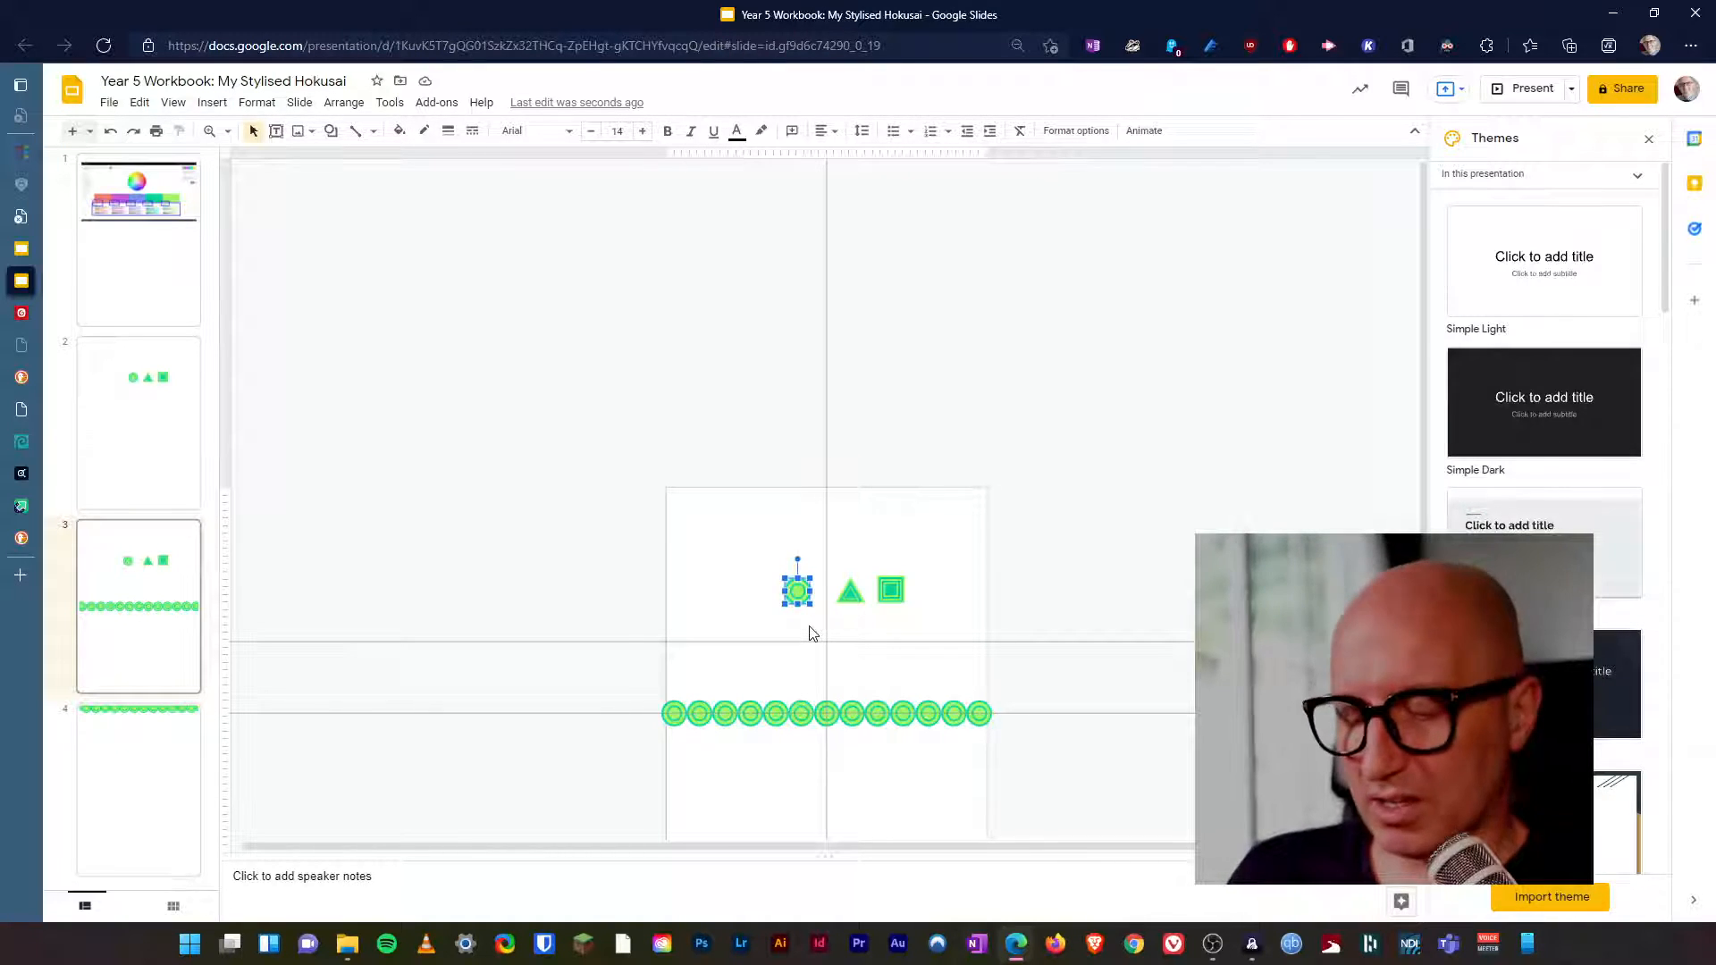
pyautogui.click(138, 729)
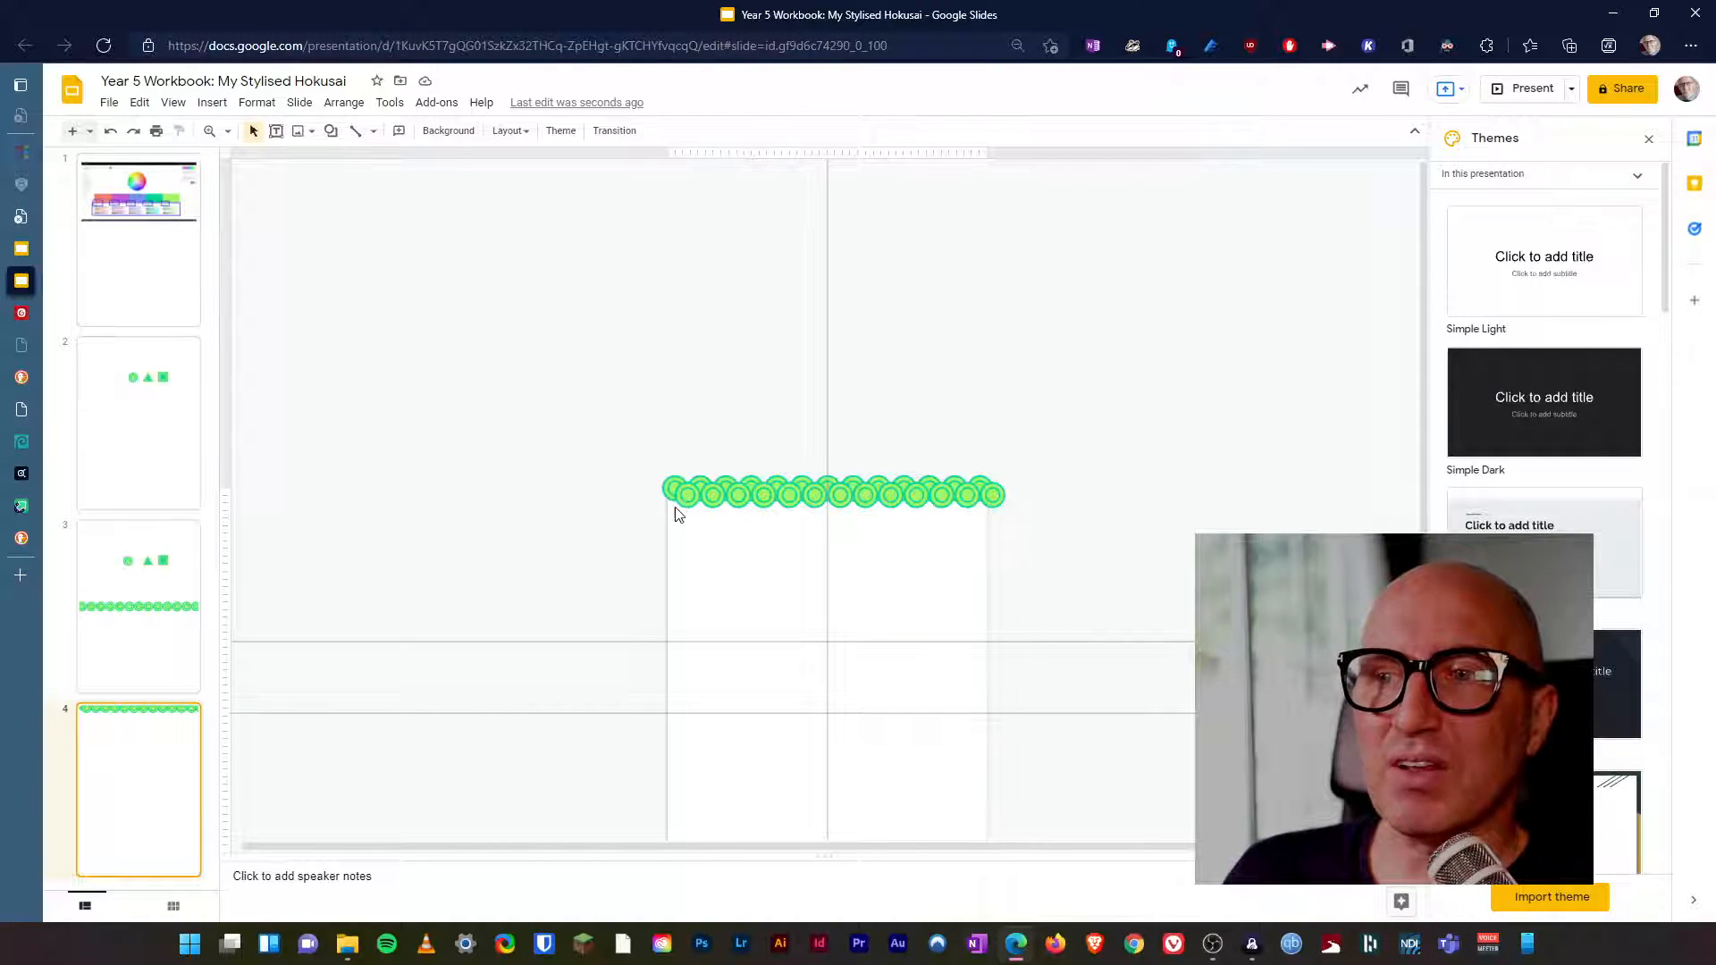
# Paste the circle motif onto slide 4 and place it beside the first circle of the front row, at the row's left end.
pyautogui.click(210, 131)
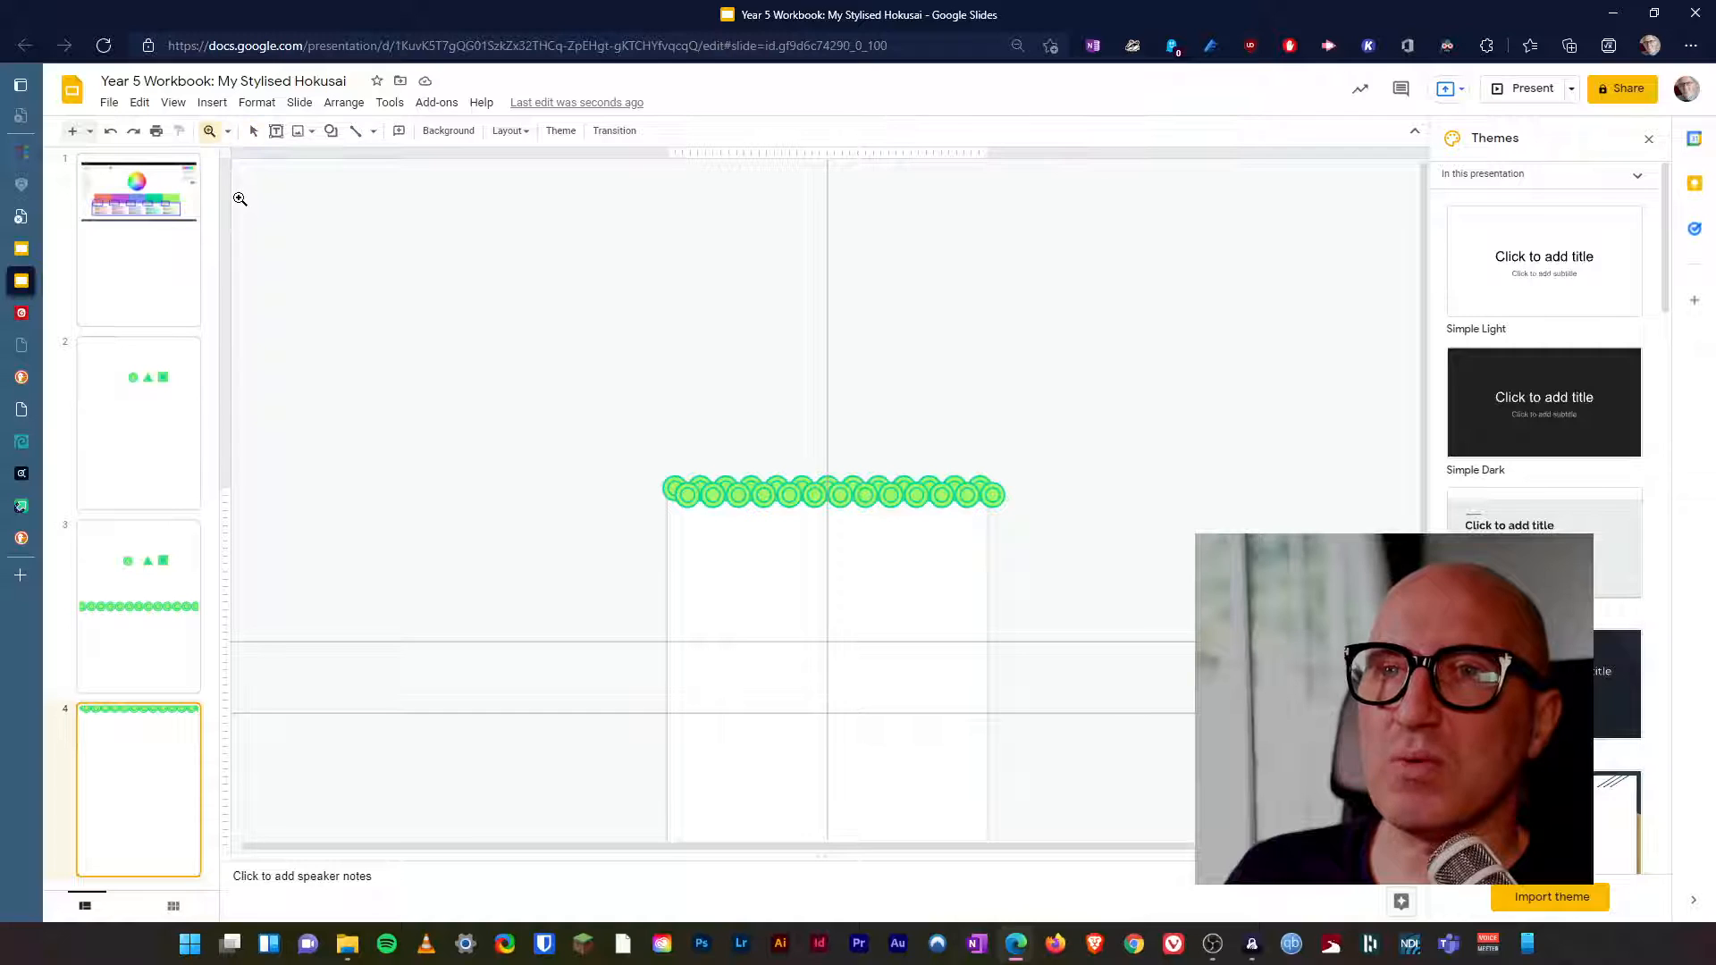
pyautogui.moveTo(667, 483); pyautogui.dragTo(679, 498)
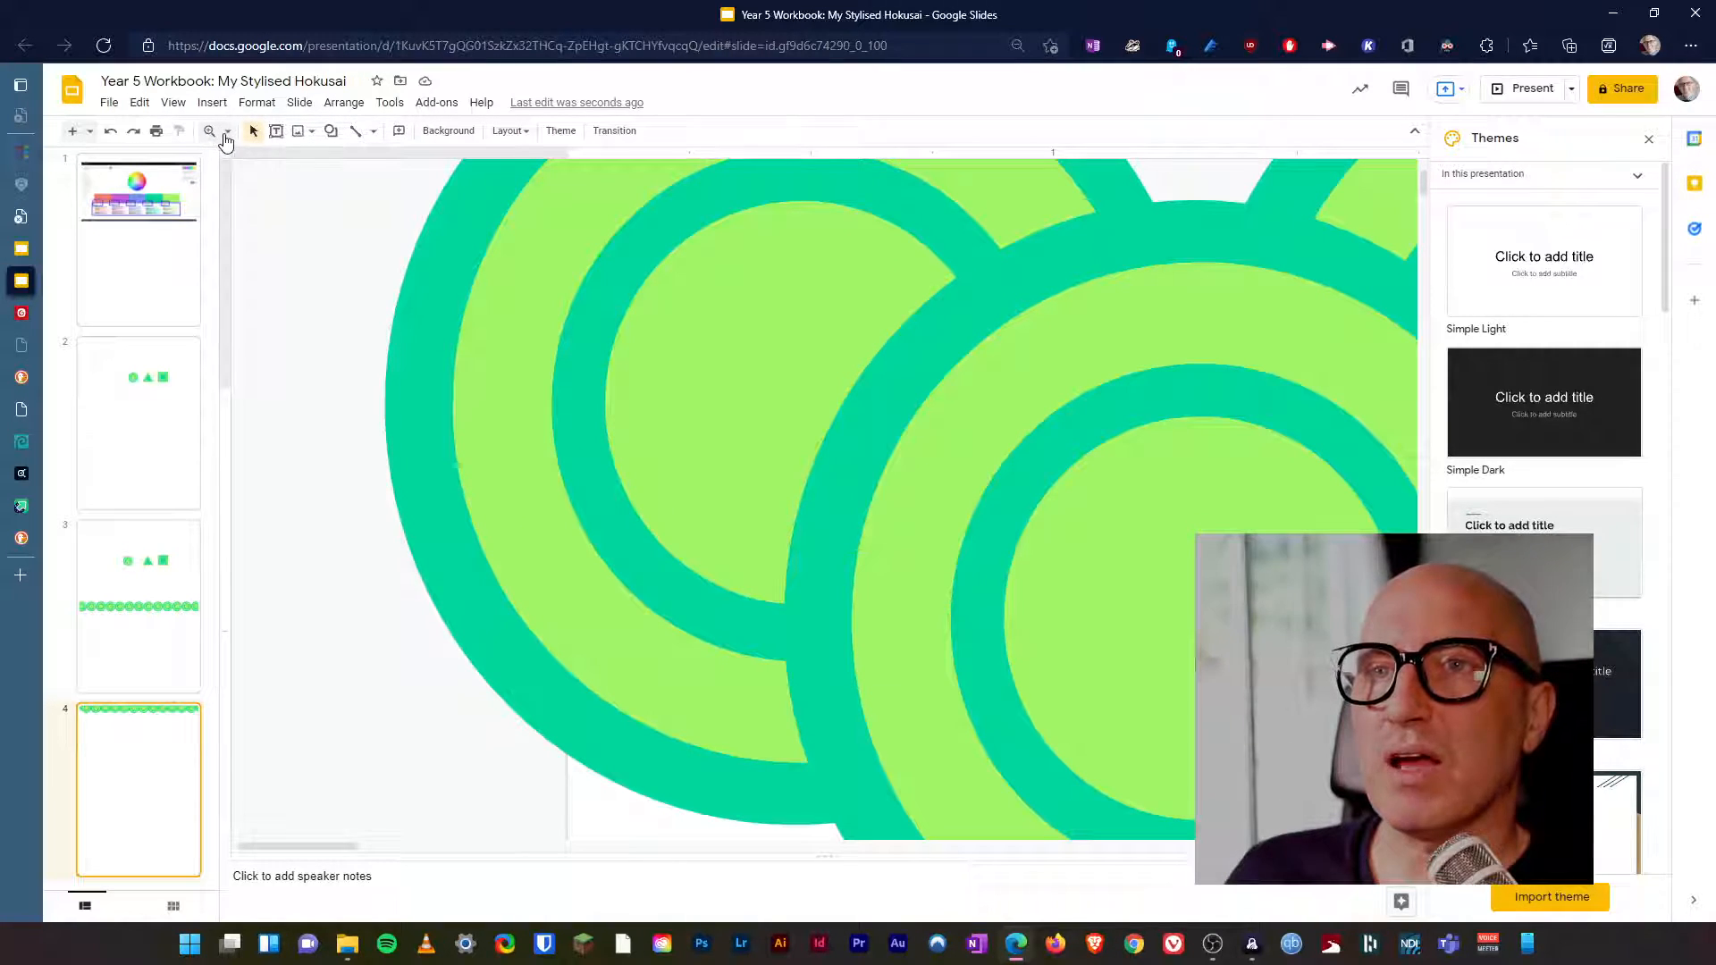
pyautogui.click(227, 134)
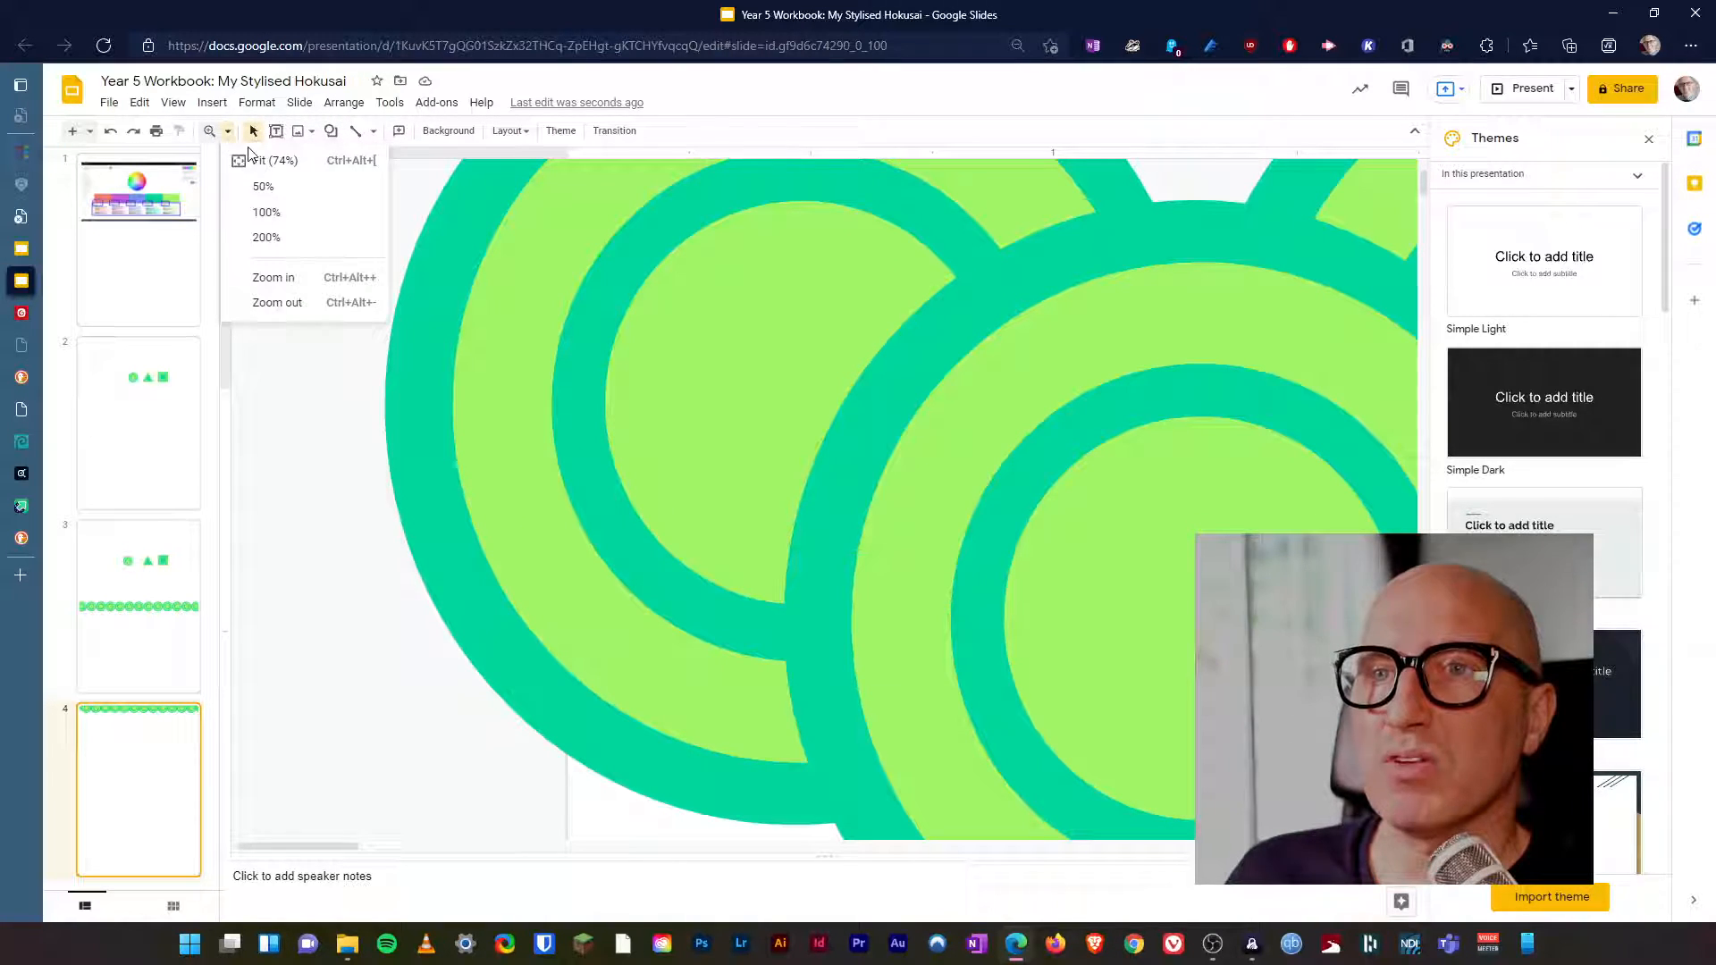
pyautogui.click(271, 214)
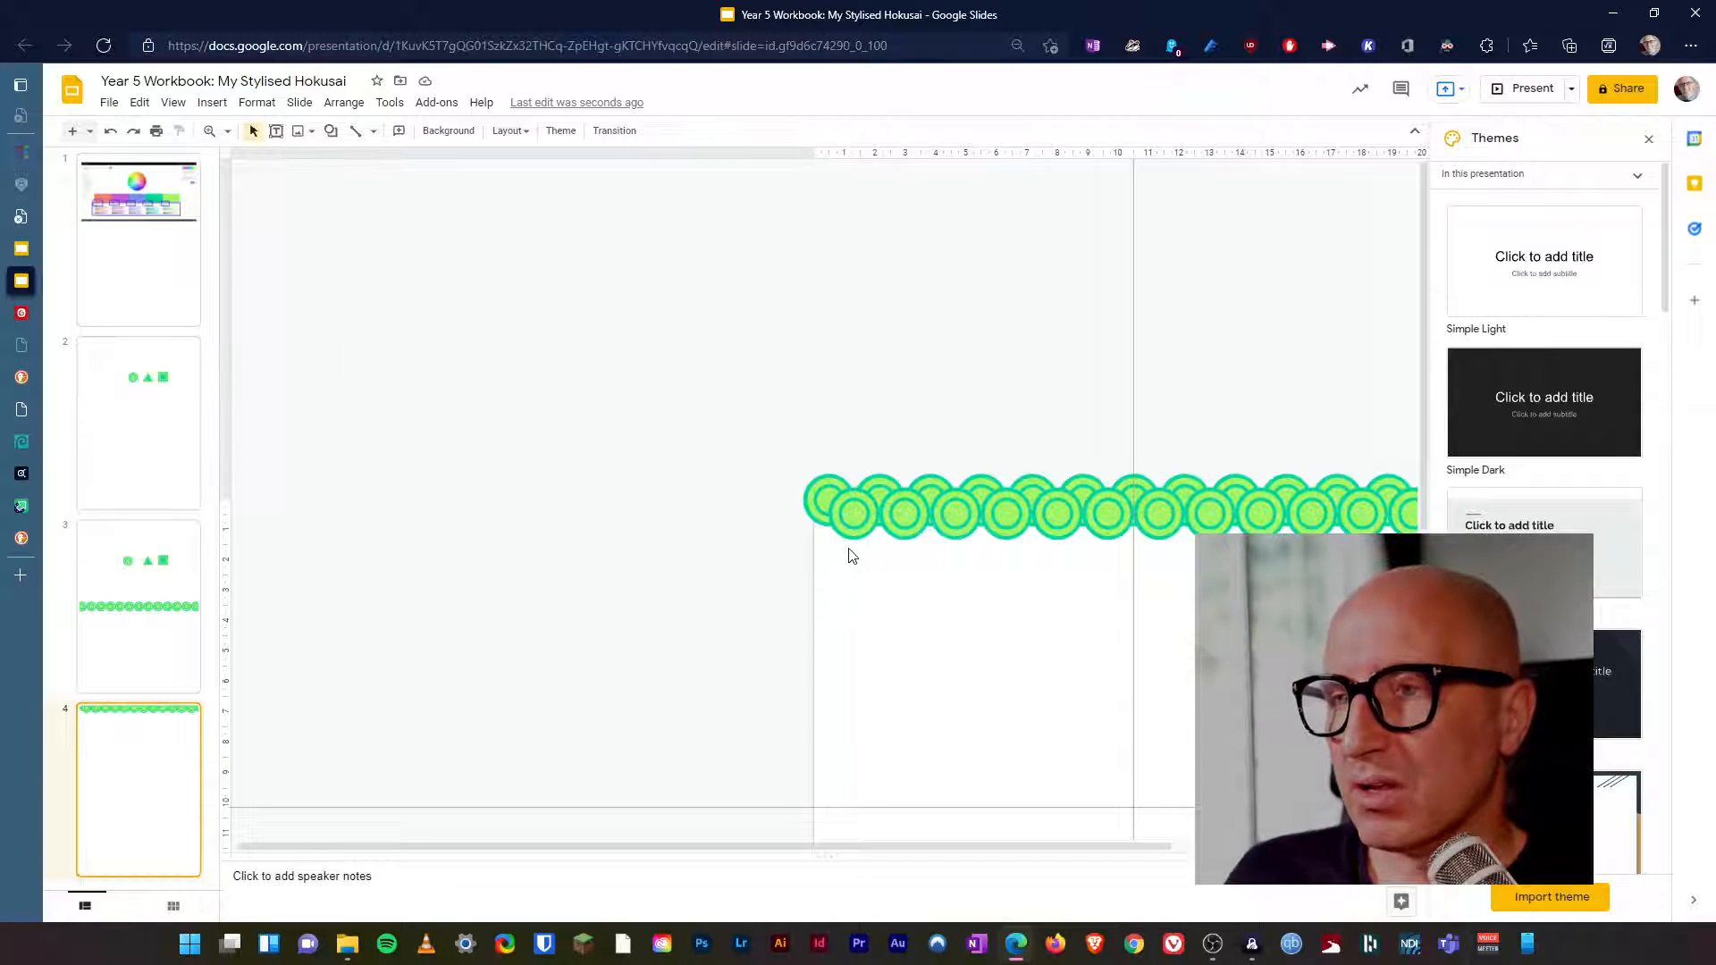
pyautogui.hotkey('ctrl', 'v')
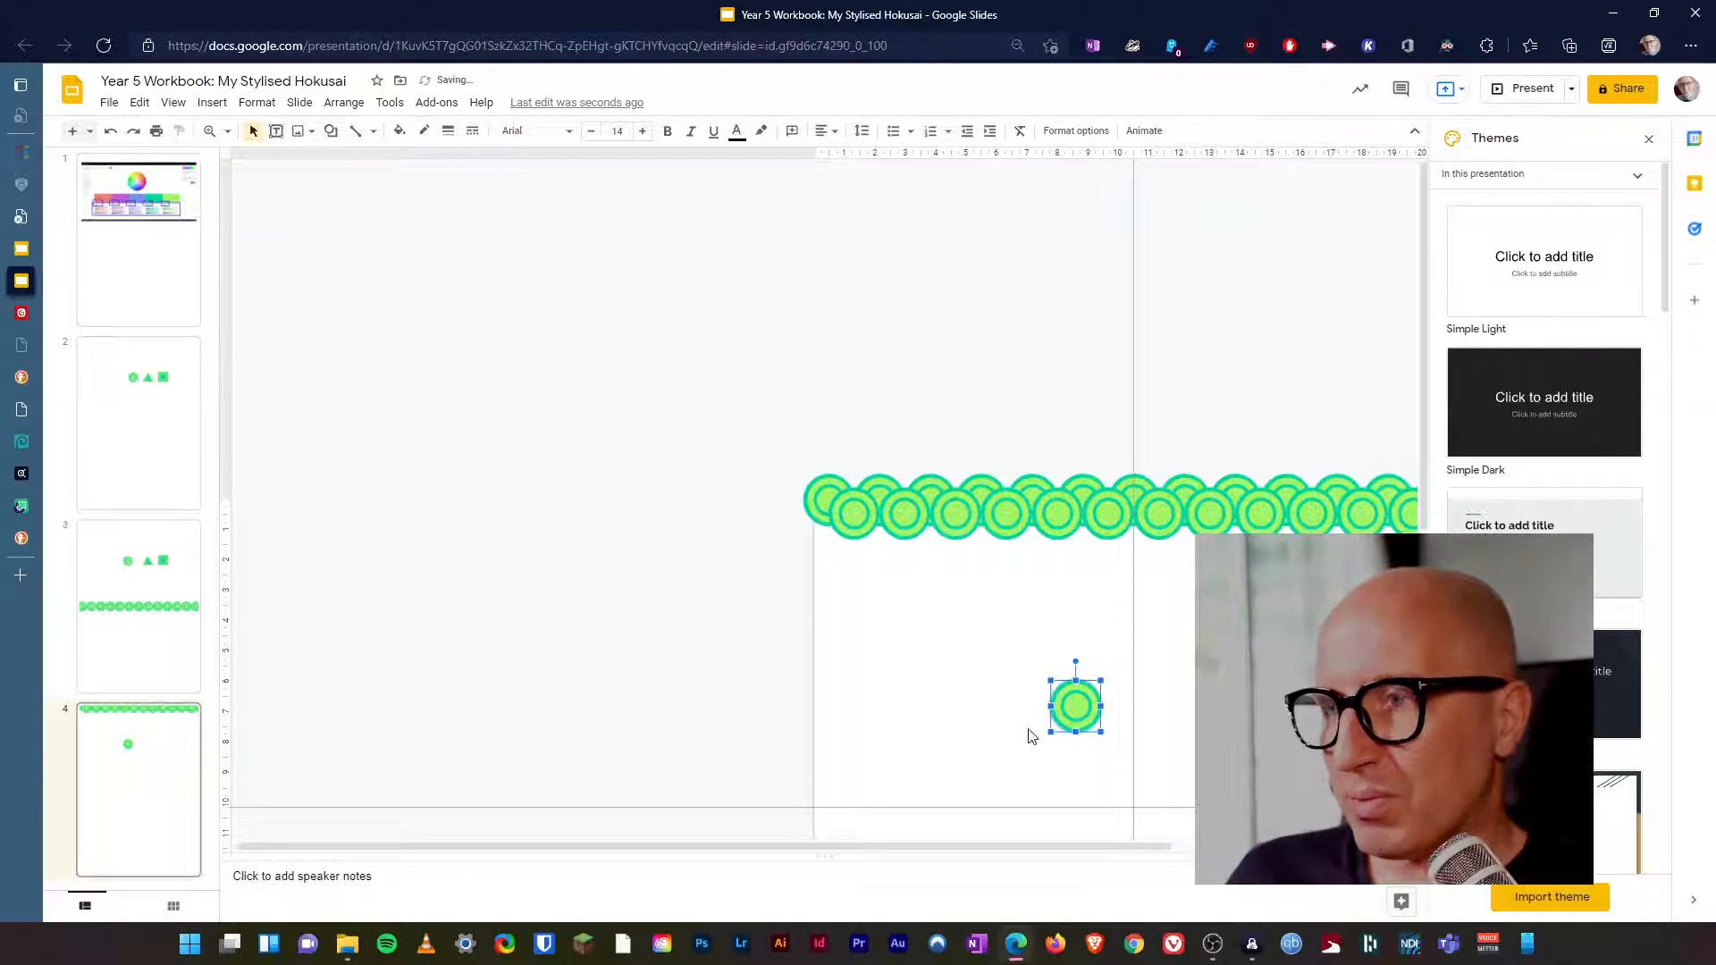
pyautogui.moveTo(1076, 706); pyautogui.dragTo(819, 516)
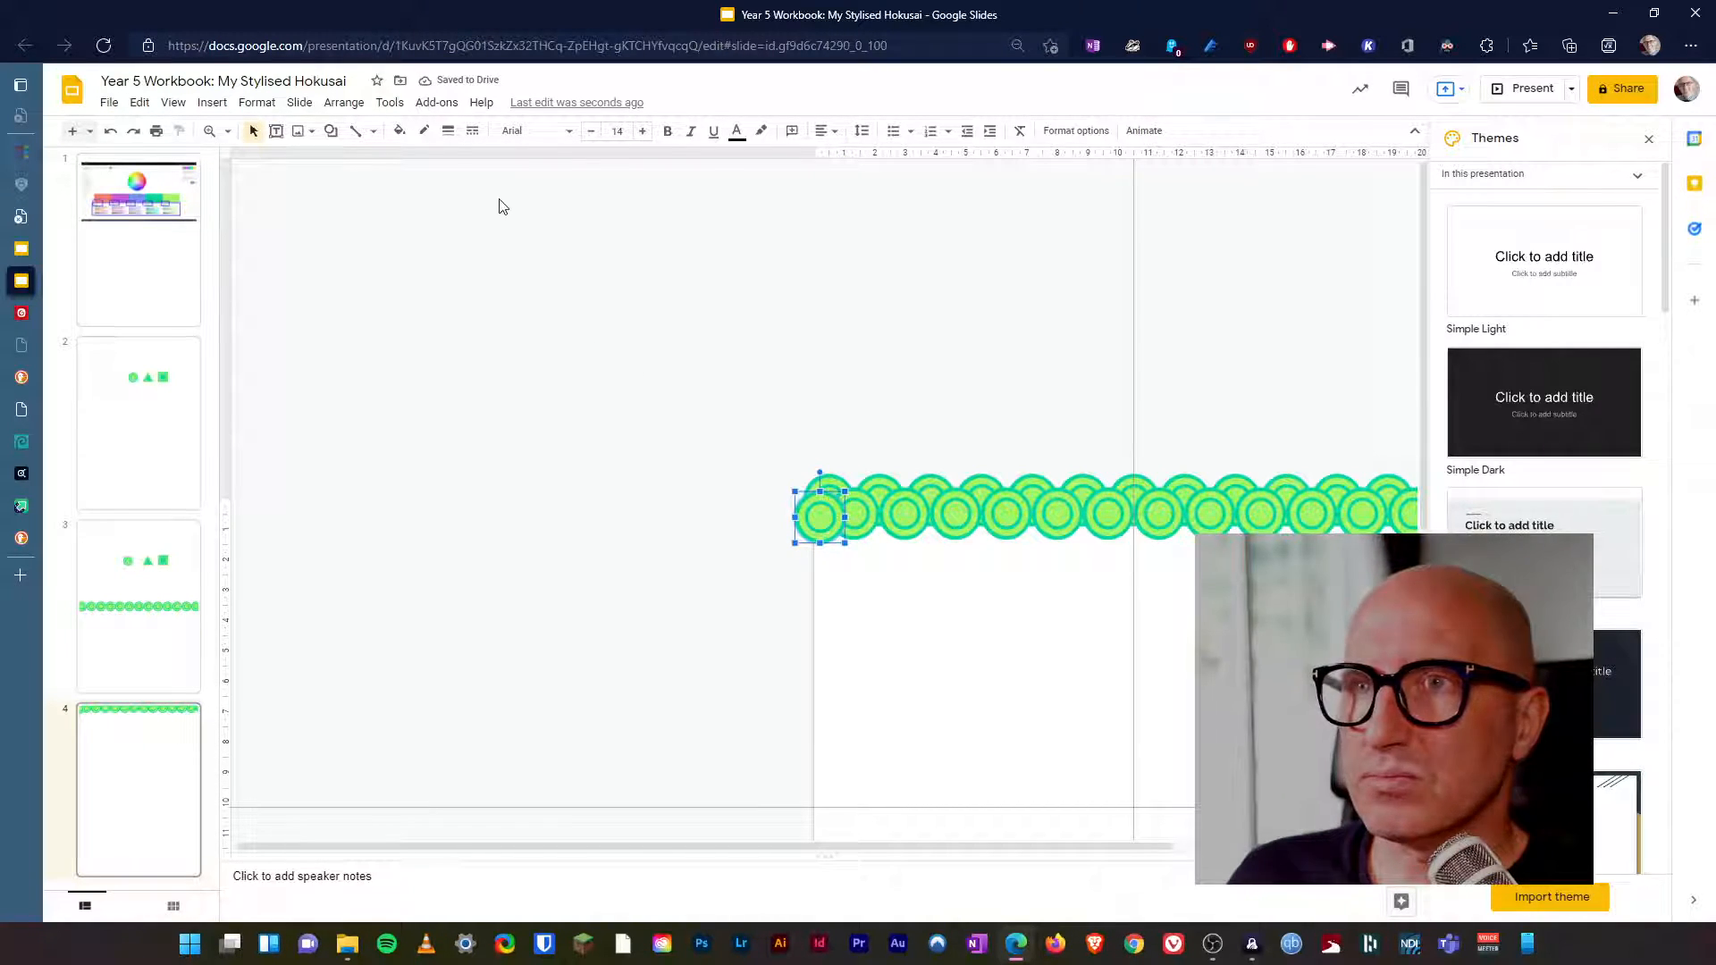
# Nudge the pasted circle left and up until it sits edge to edge with the front row's first circle.
pyautogui.click(228, 131)
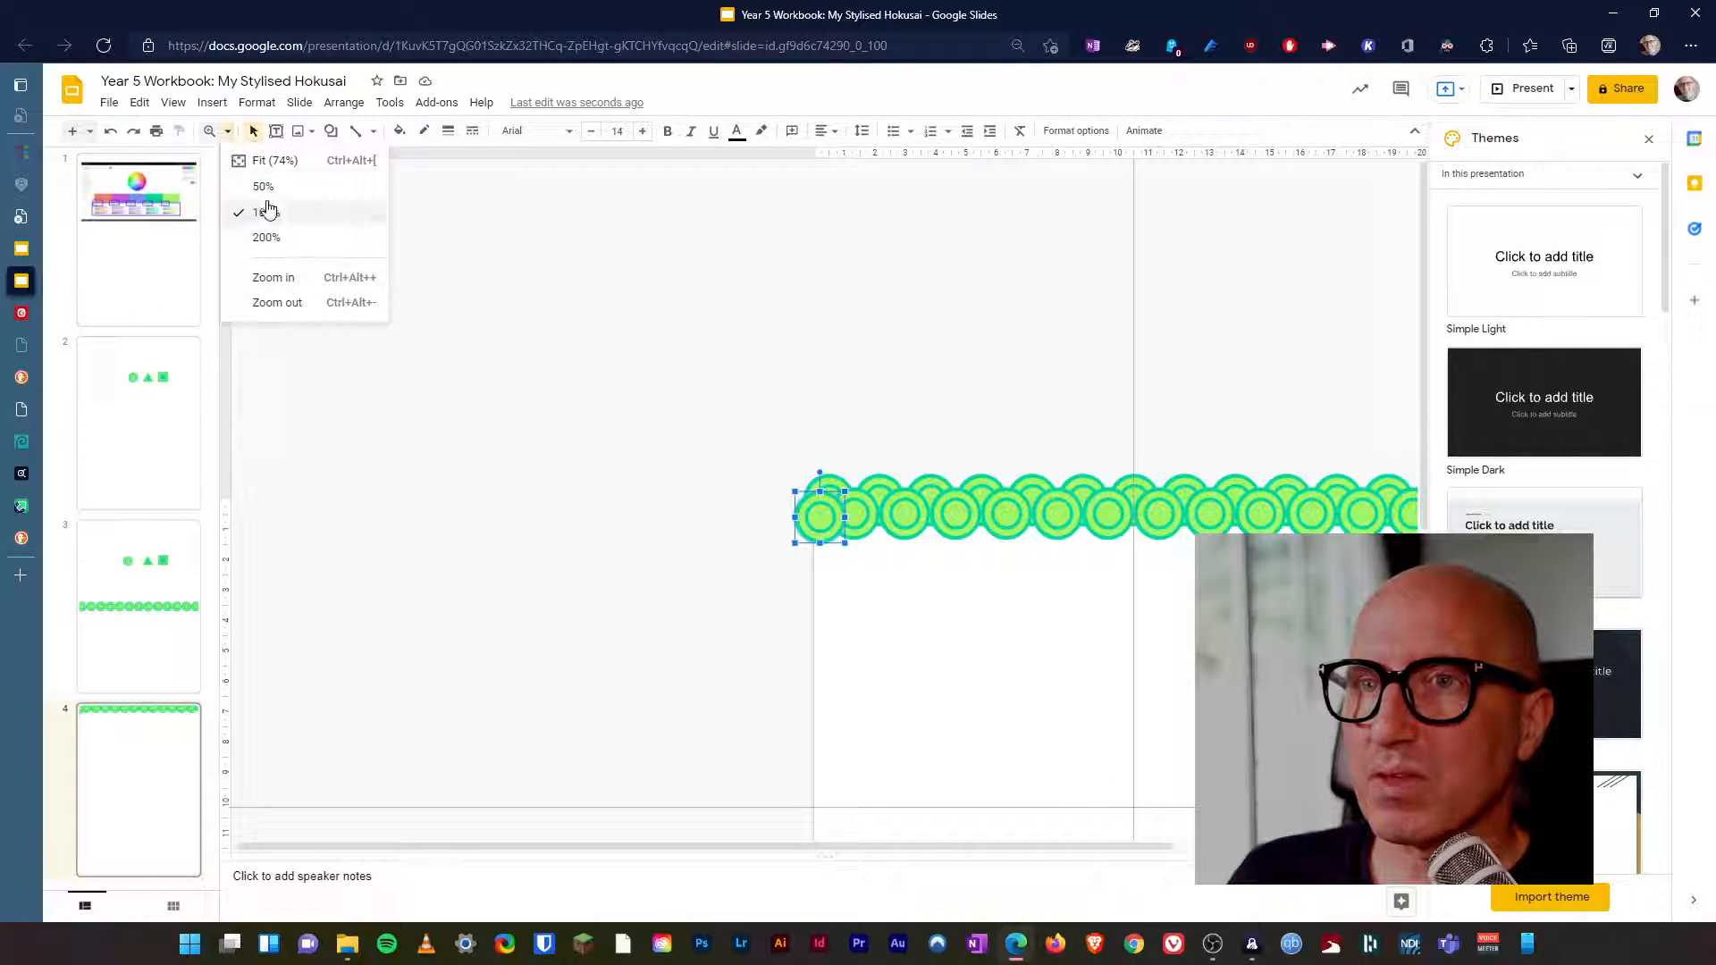
pyautogui.click(269, 237)
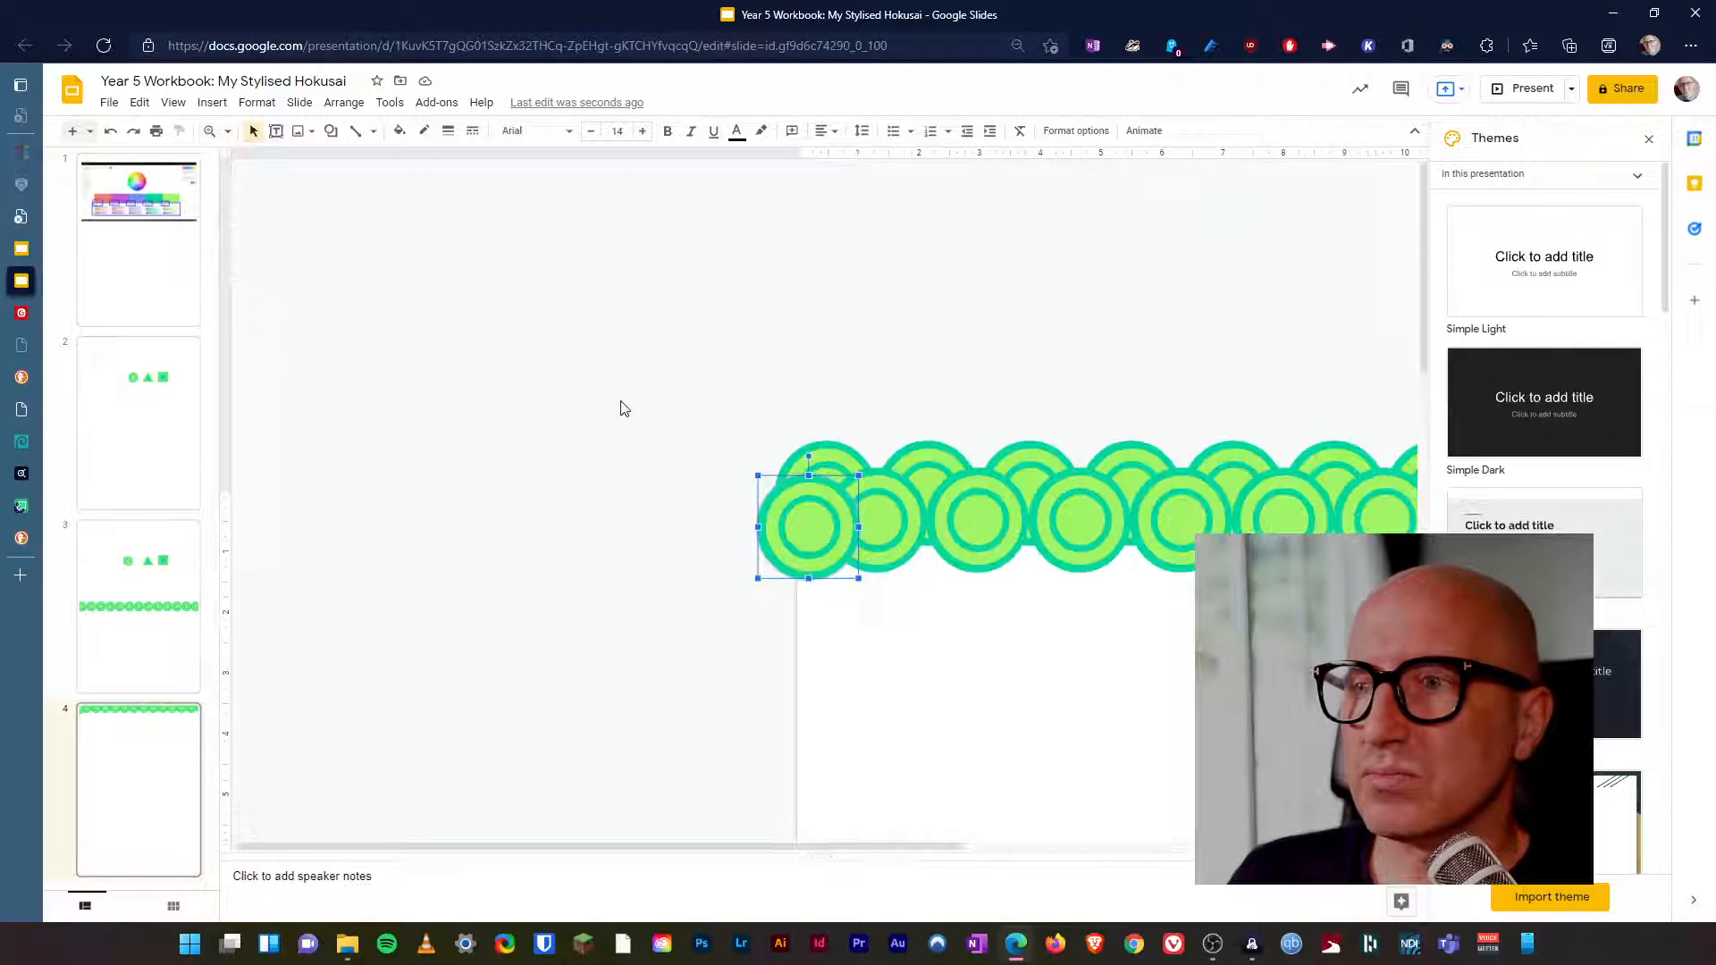
pyautogui.press('Left')
pyautogui.press('Left')
pyautogui.press('Left')
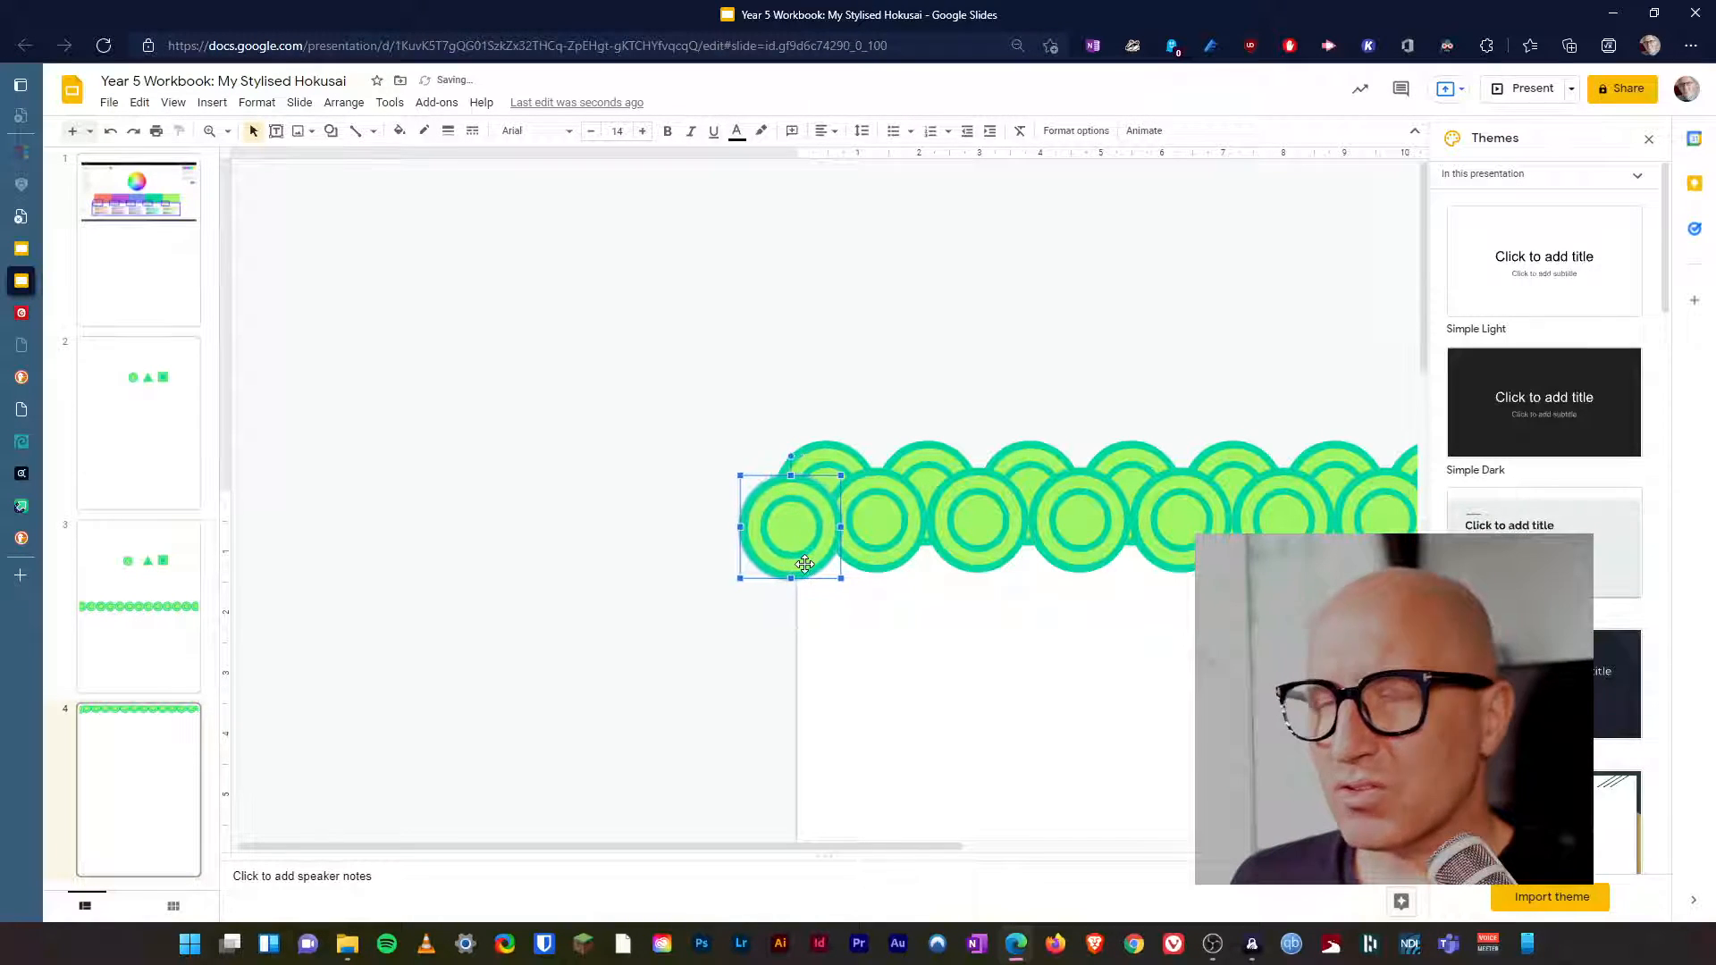
pyautogui.press('Left')
pyautogui.press('Left')
pyautogui.press('Left')
pyautogui.press('Left')
pyautogui.press('Up')
pyautogui.press('Up')
pyautogui.press('Up')
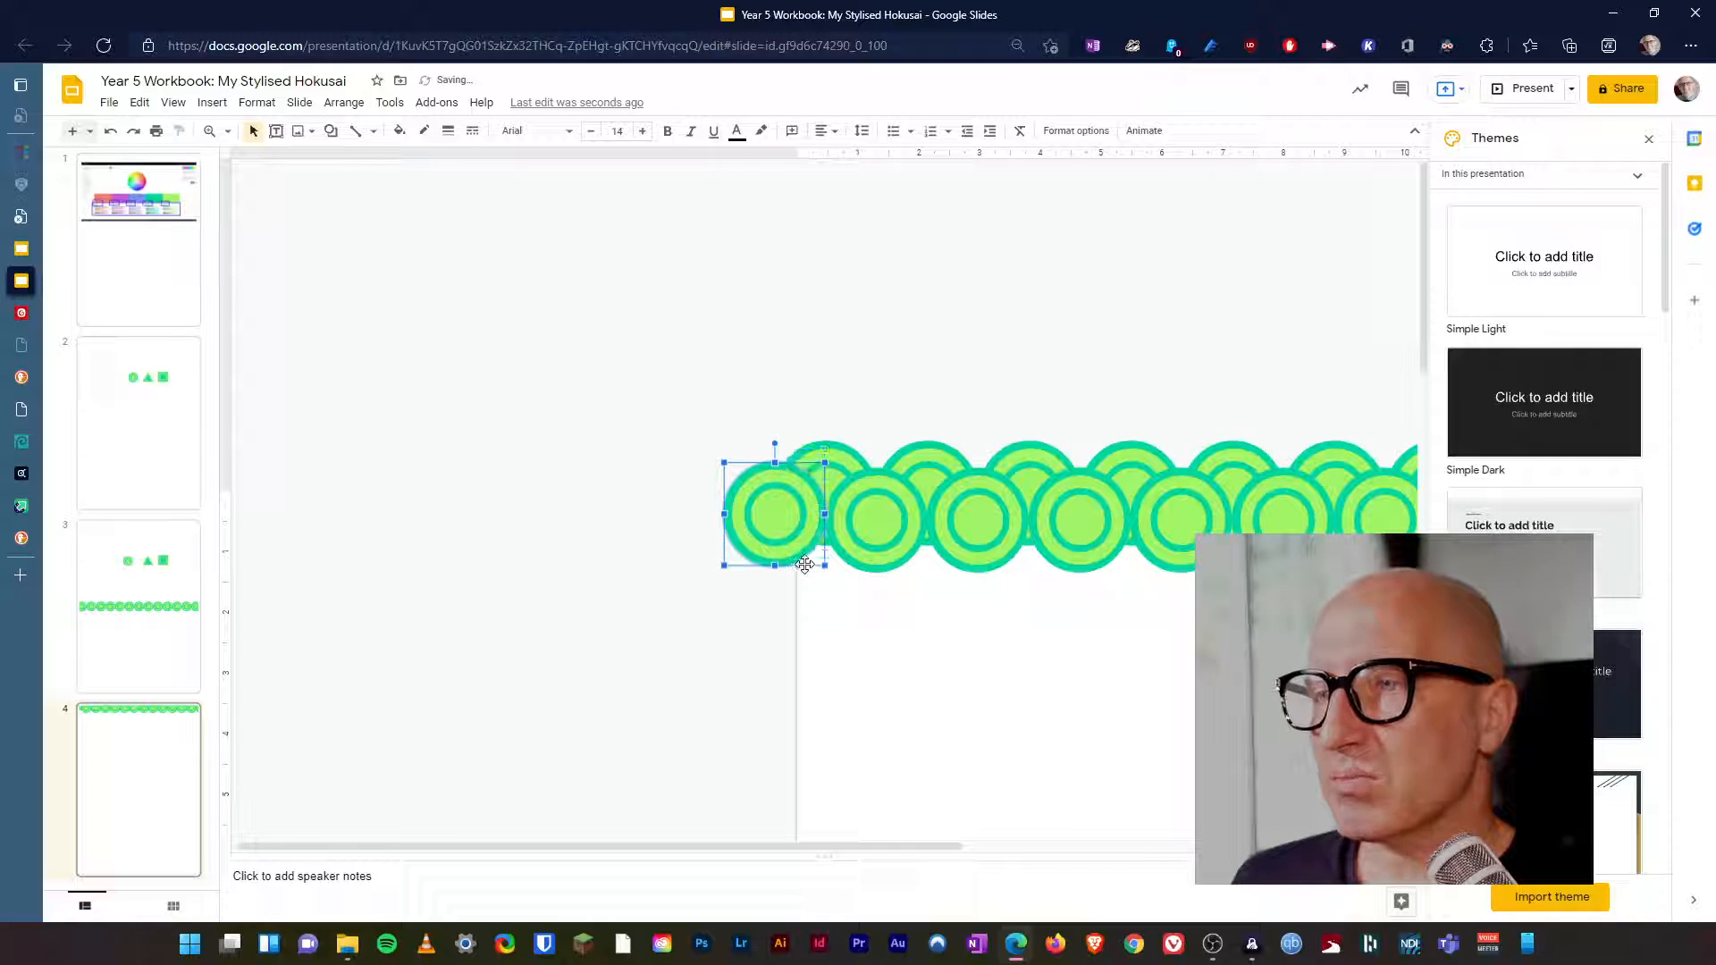
pyautogui.press('Down')
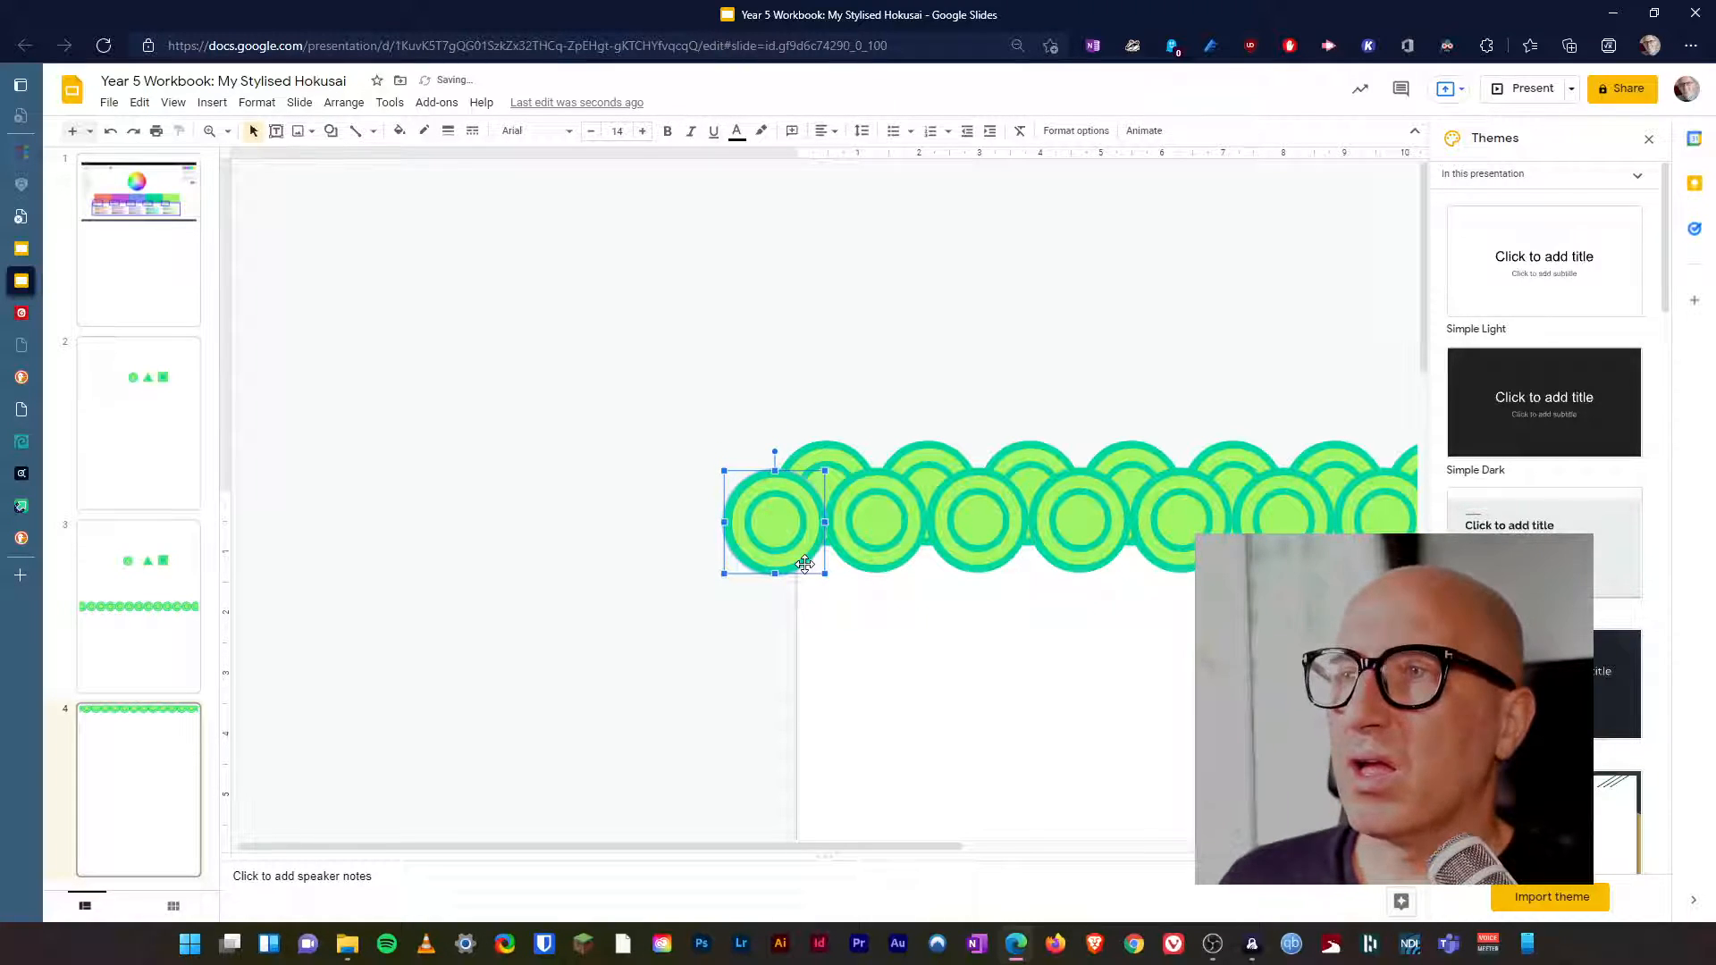
# Place a horizontal guide through the centres of the front row and align the added circle to it.
pyautogui.moveTo(912, 163); pyautogui.dragTo(954, 523)
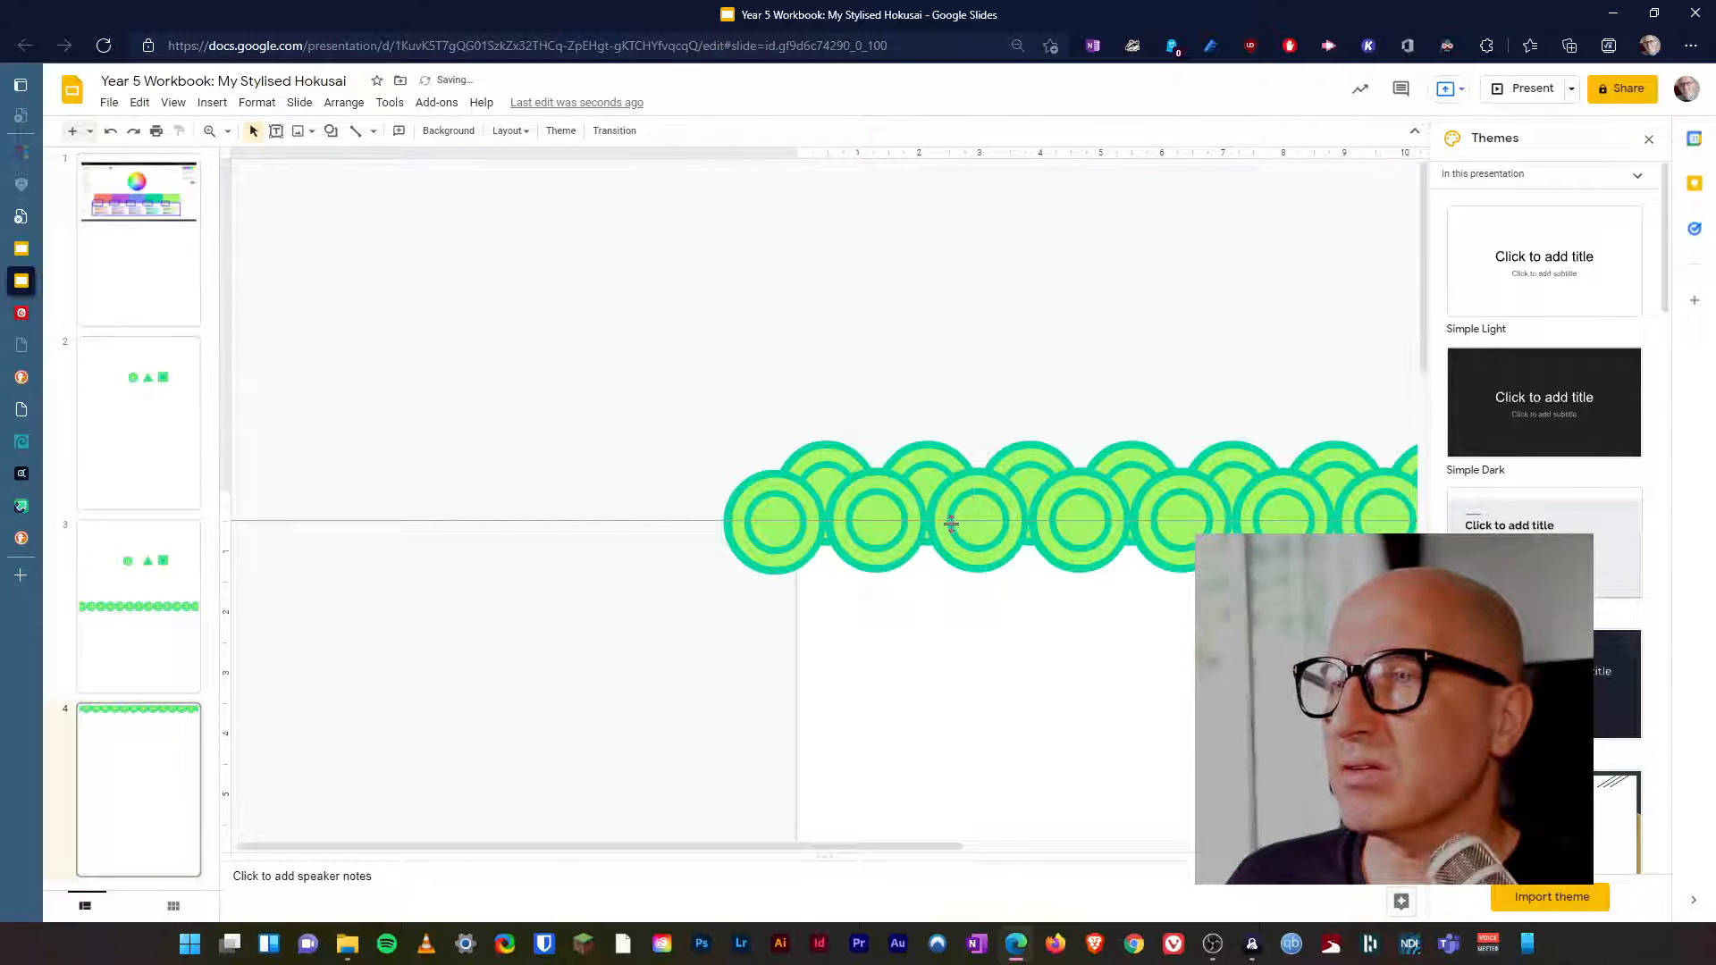
pyautogui.click(781, 547)
pyautogui.moveTo(779, 533); pyautogui.dragTo(781, 531)
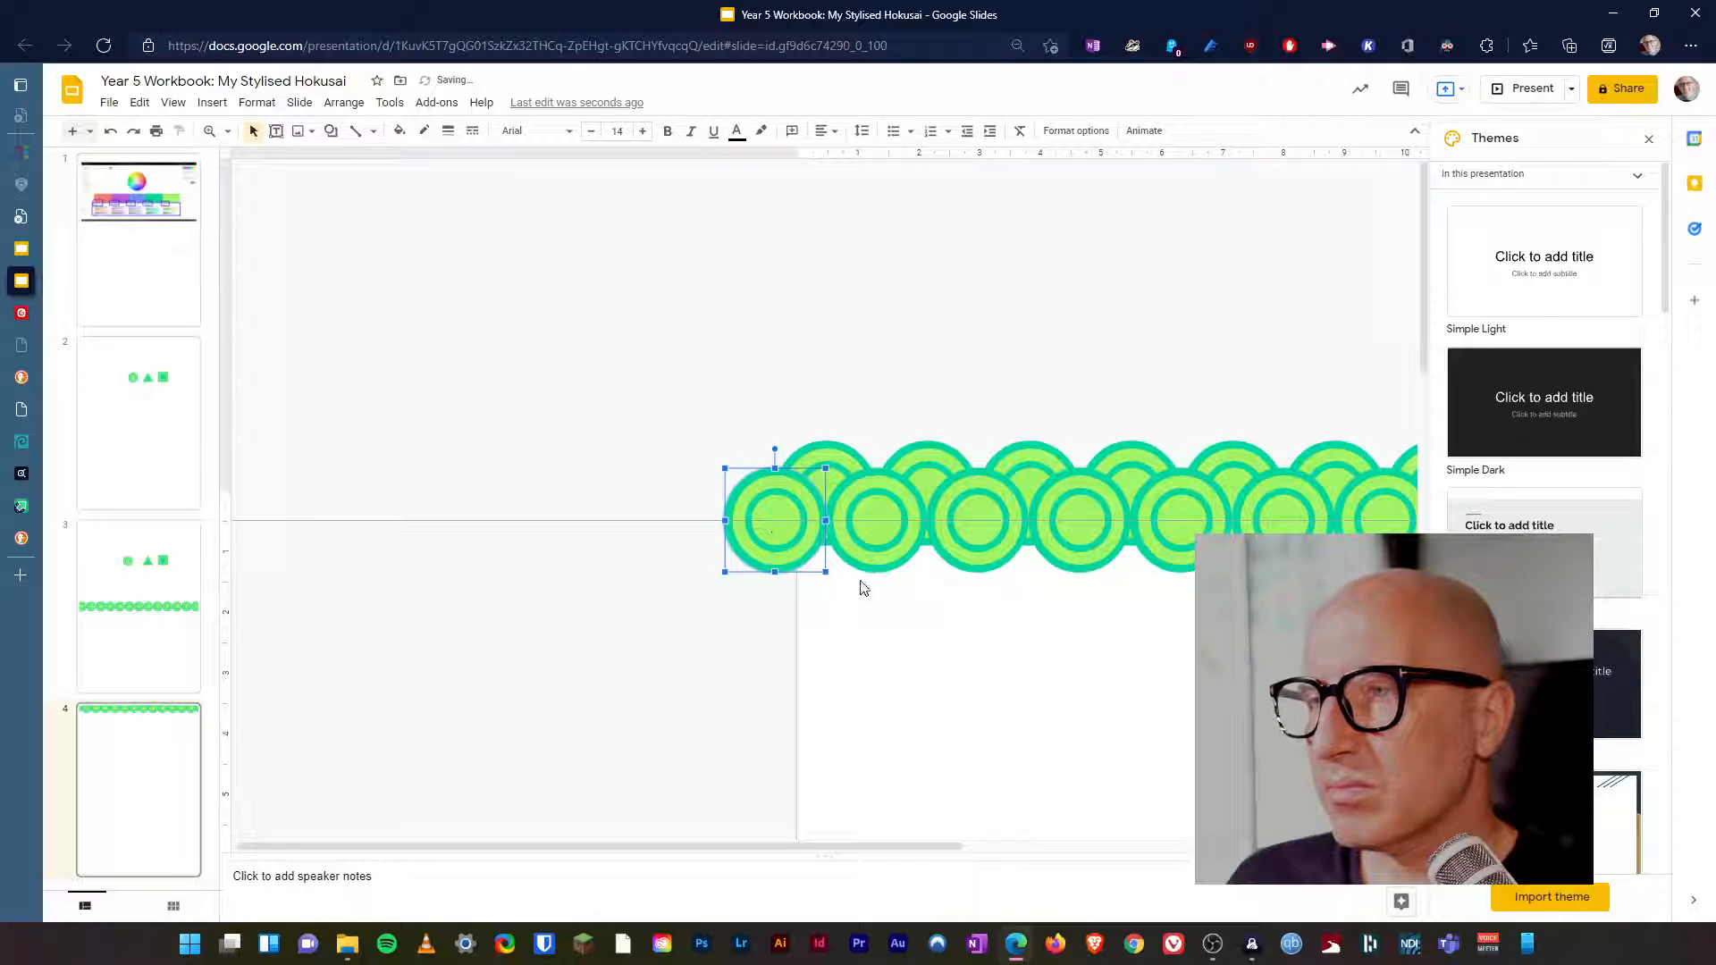
pyautogui.click(865, 591)
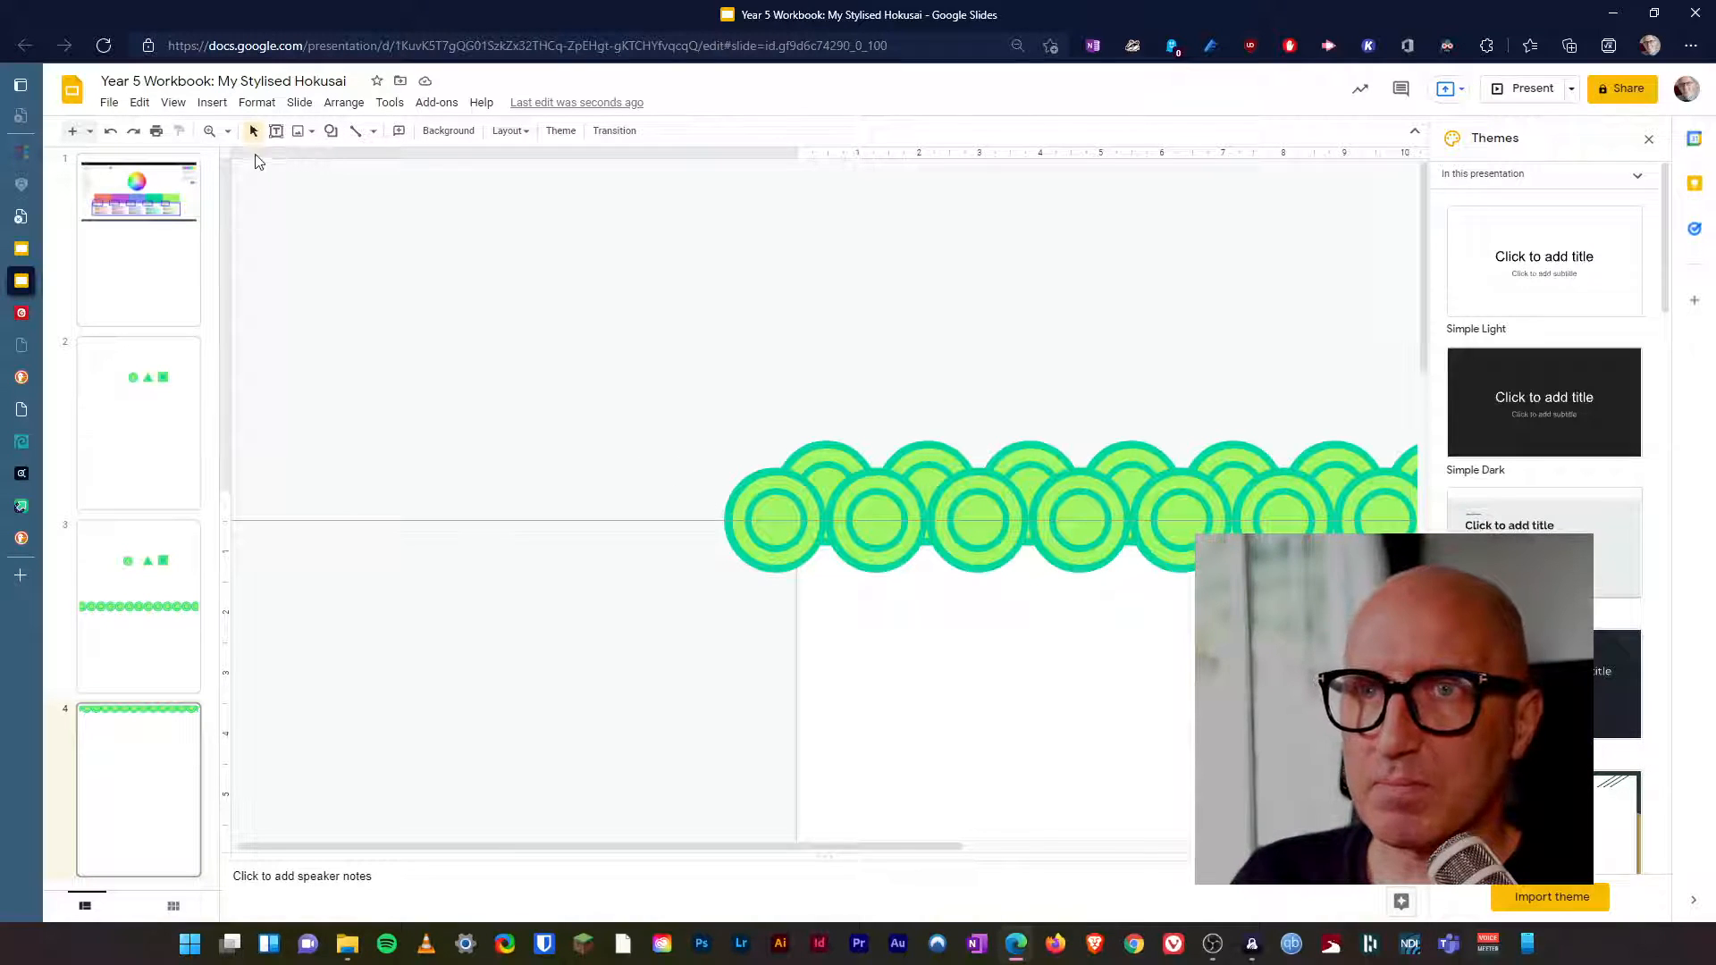
# Group both overlapping circle rows and the added end circle into one band.
pyautogui.click(228, 130)
pyautogui.click(260, 191)
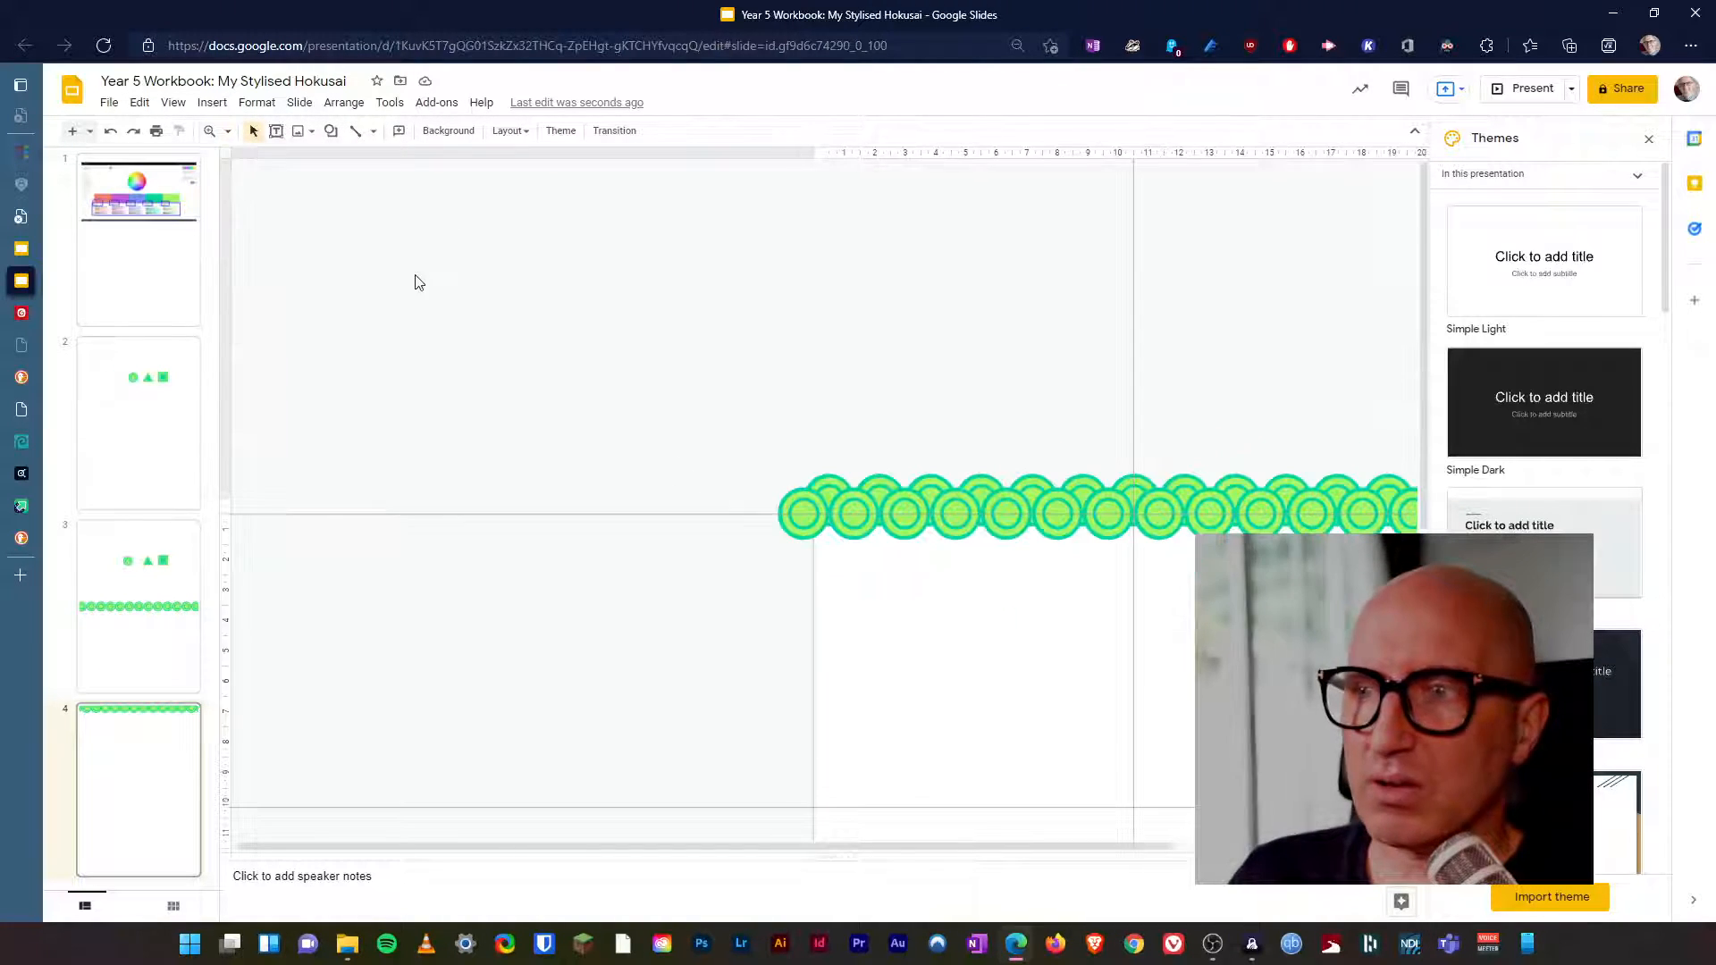
pyautogui.moveTo(920, 850); pyautogui.dragTo(1117, 850)
pyautogui.moveTo(482, 437); pyautogui.dragTo(1329, 602)
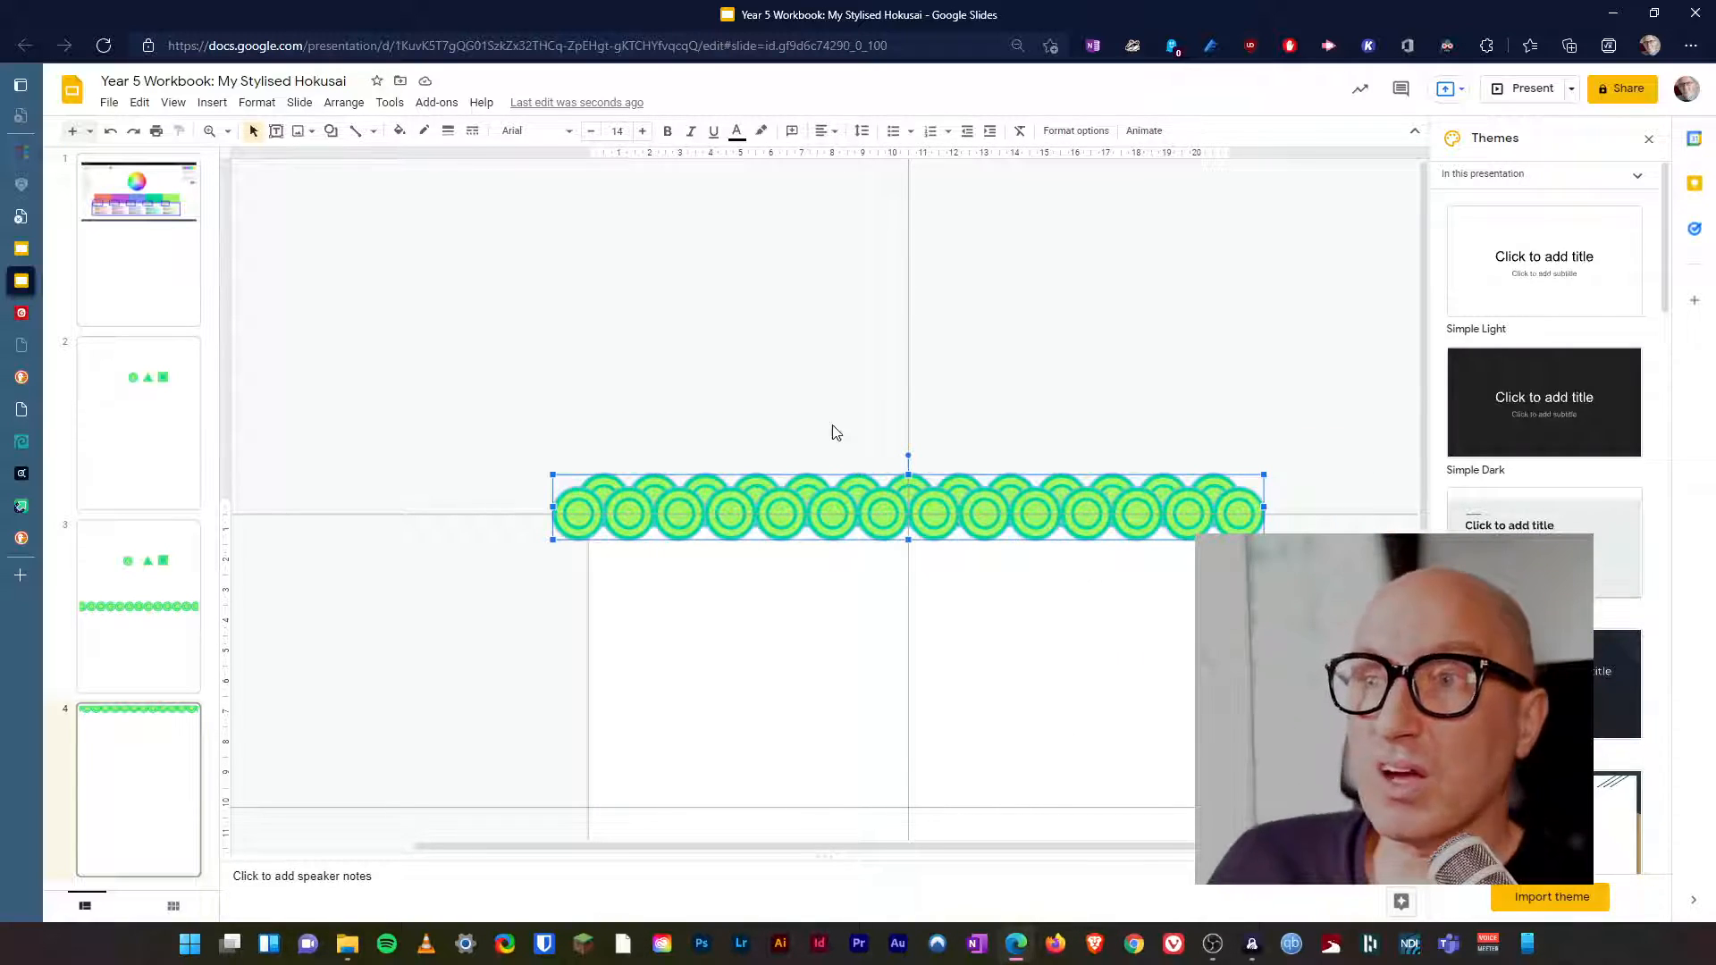
pyautogui.click(343, 101)
pyautogui.click(413, 304)
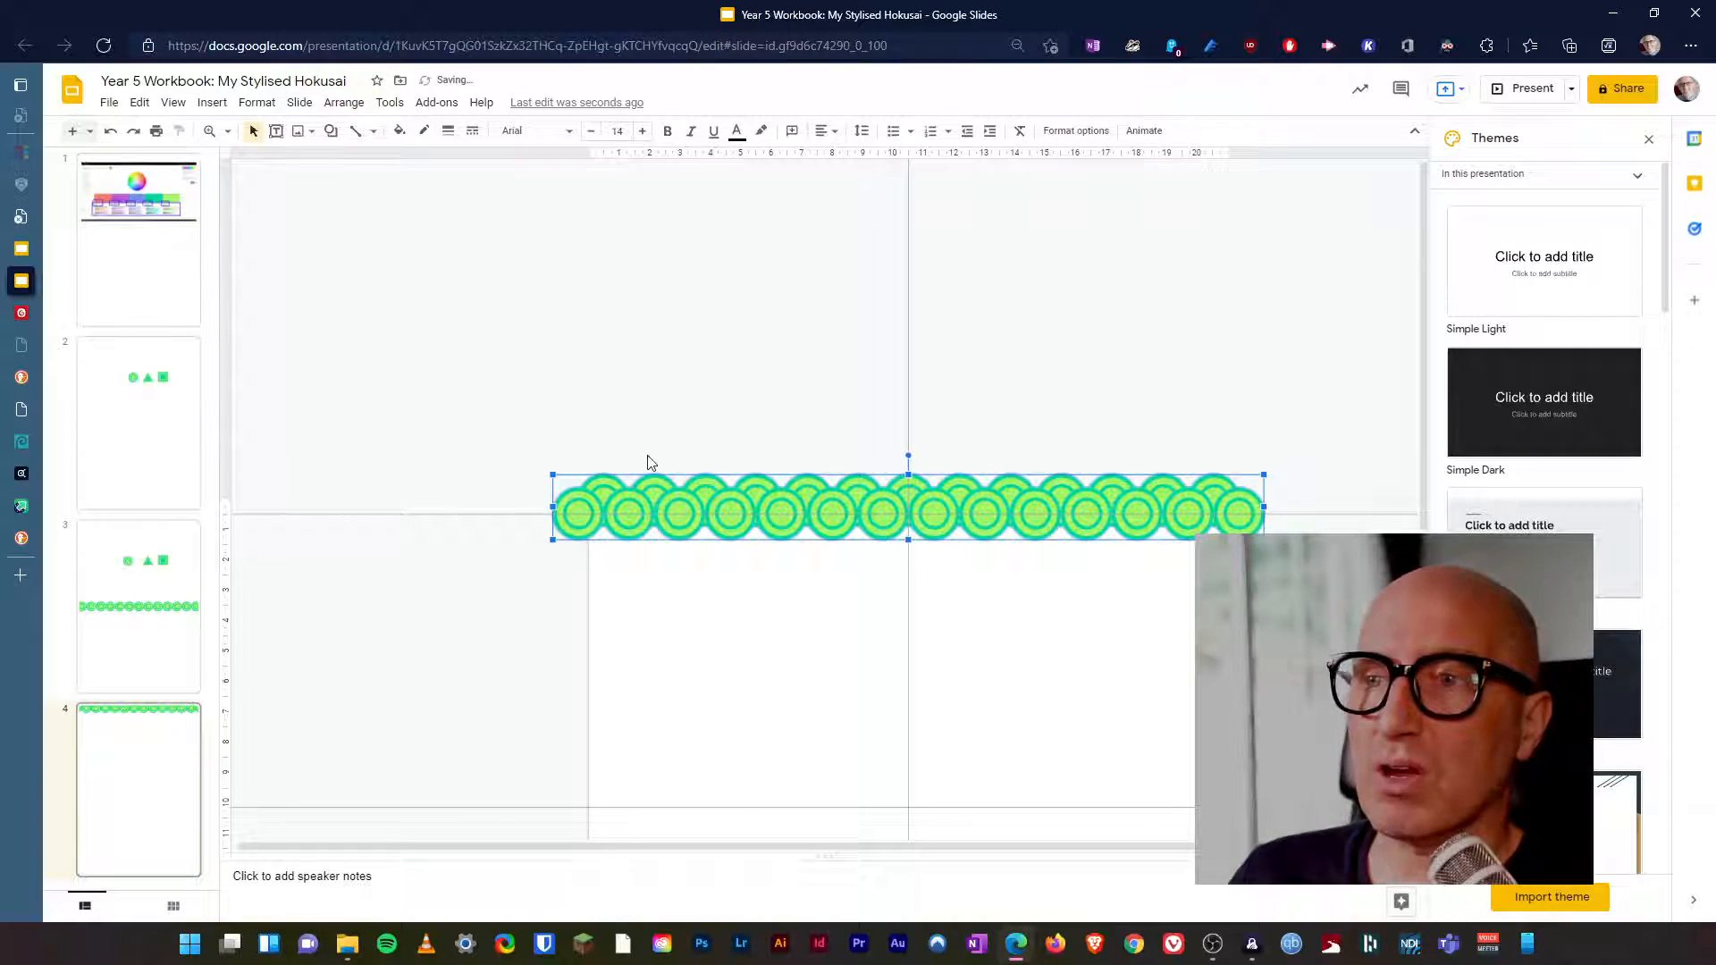
# Duplicate the grouped band and position the copy directly below the original, overlapping its lower circles so only their upper arcs show.
pyautogui.hotkey('ctrl', 'd')
pyautogui.moveTo(938, 525); pyautogui.dragTo(924, 554)
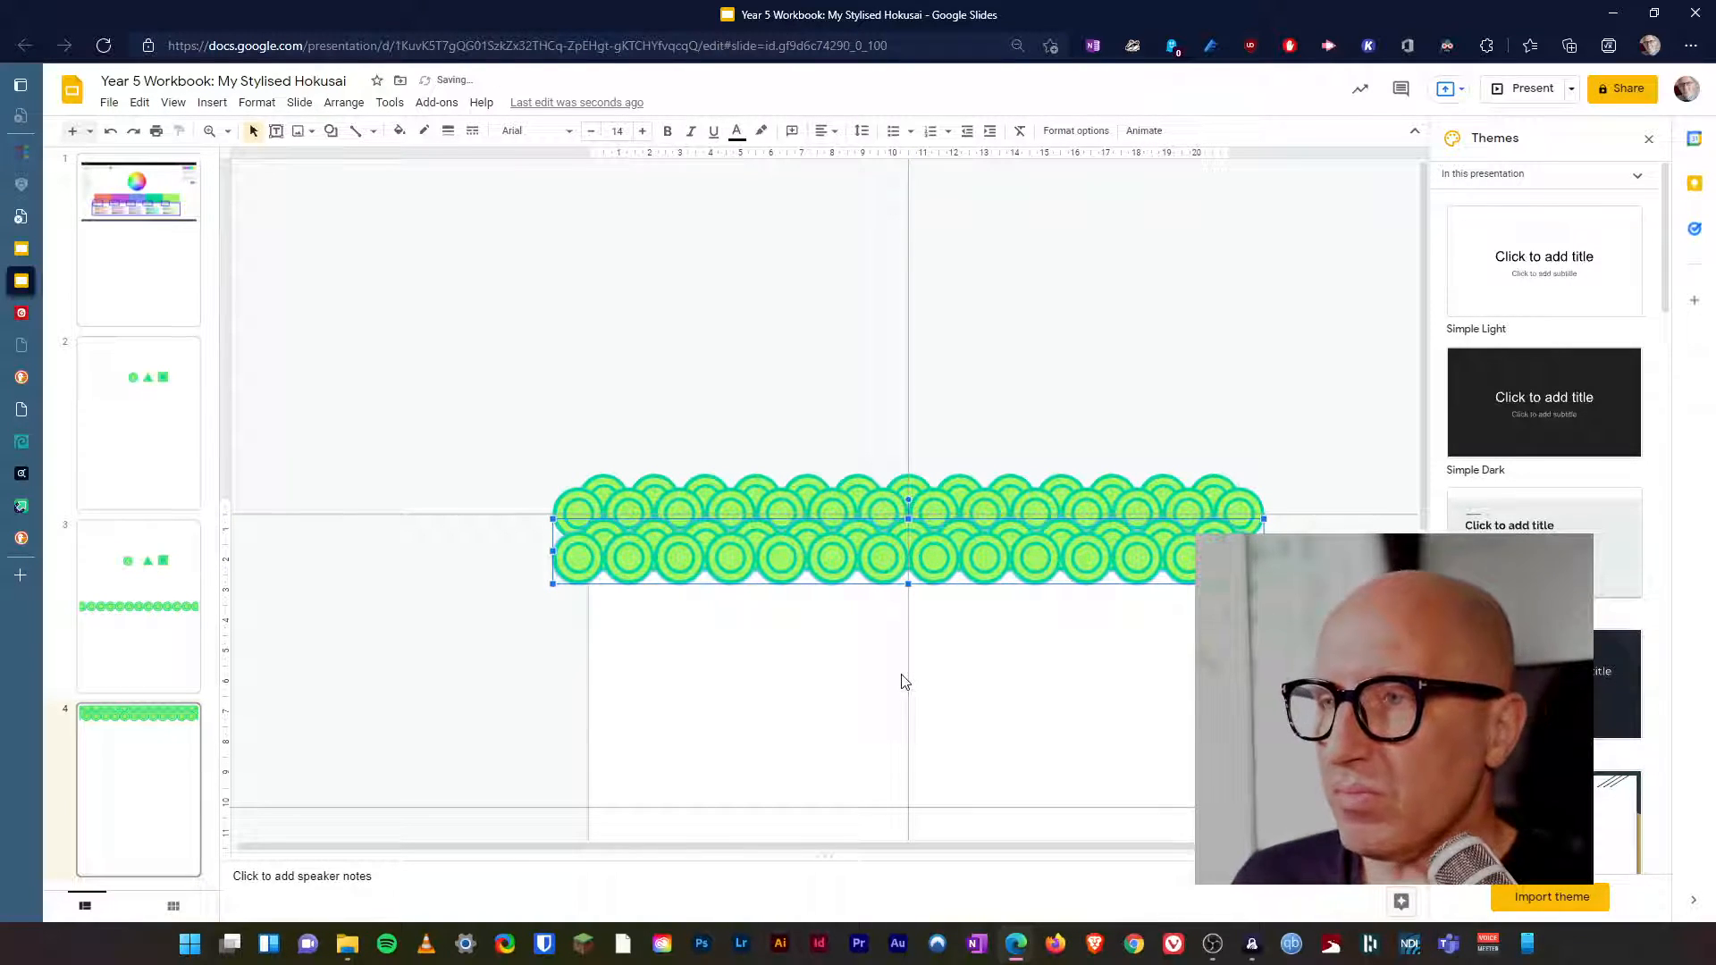
pyautogui.press('Up')
pyautogui.press('Up')
pyautogui.press('Down')
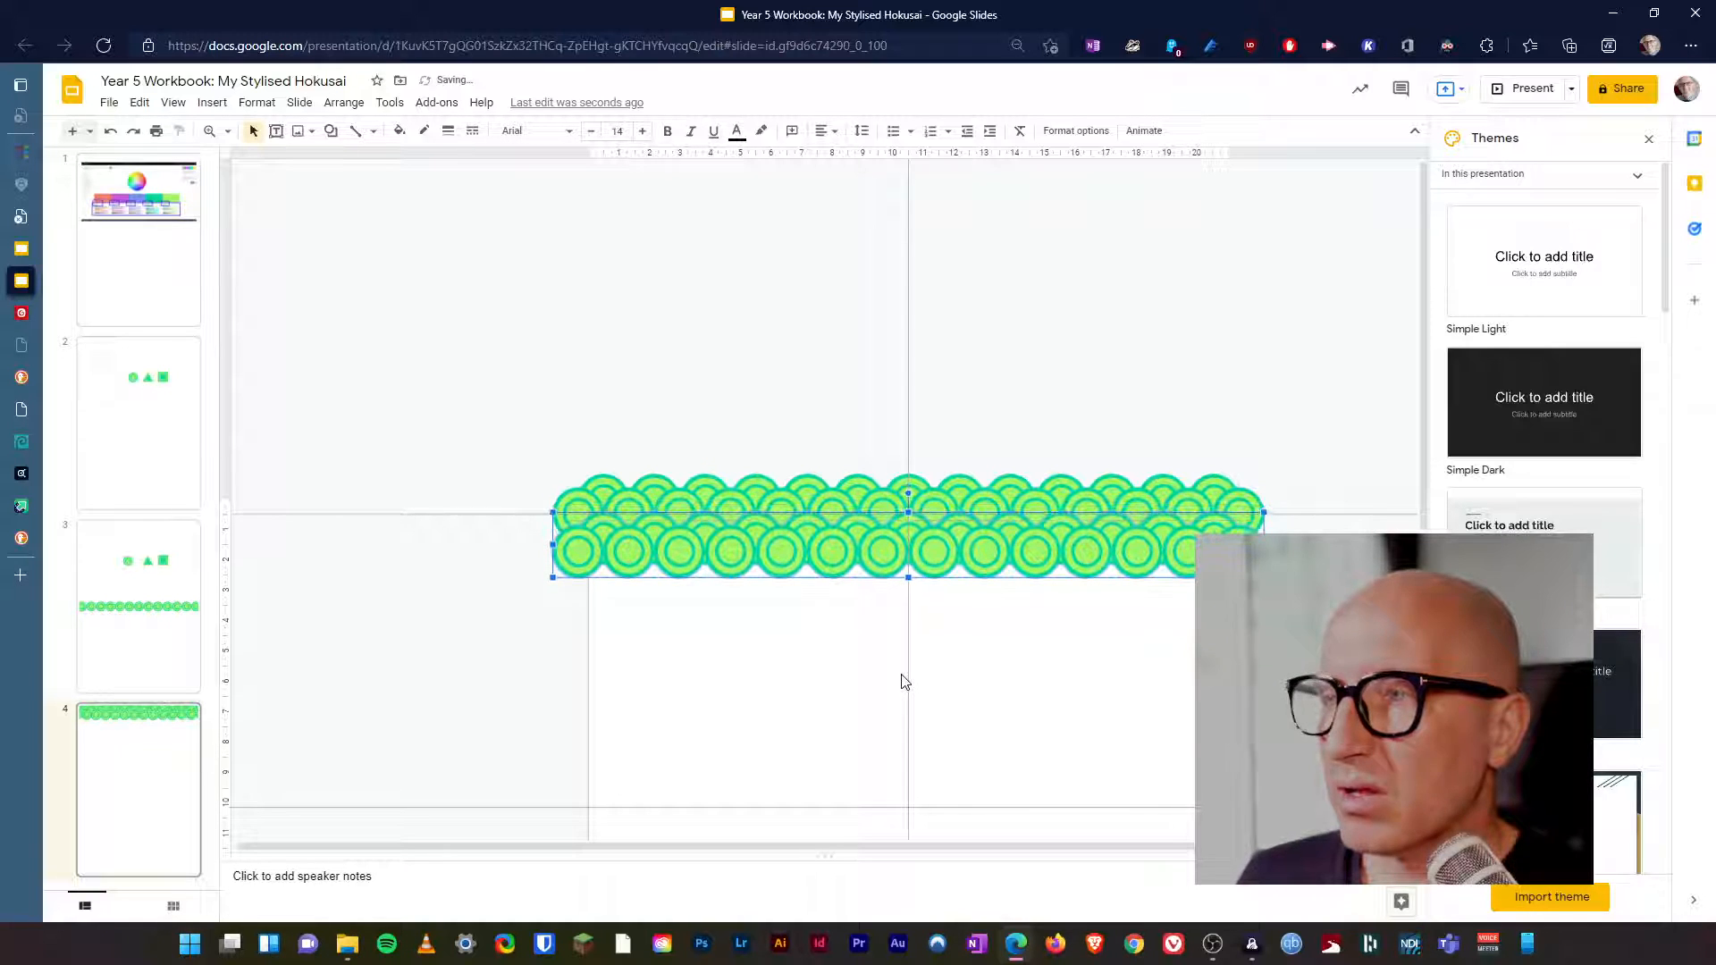
pyautogui.press('Escape')
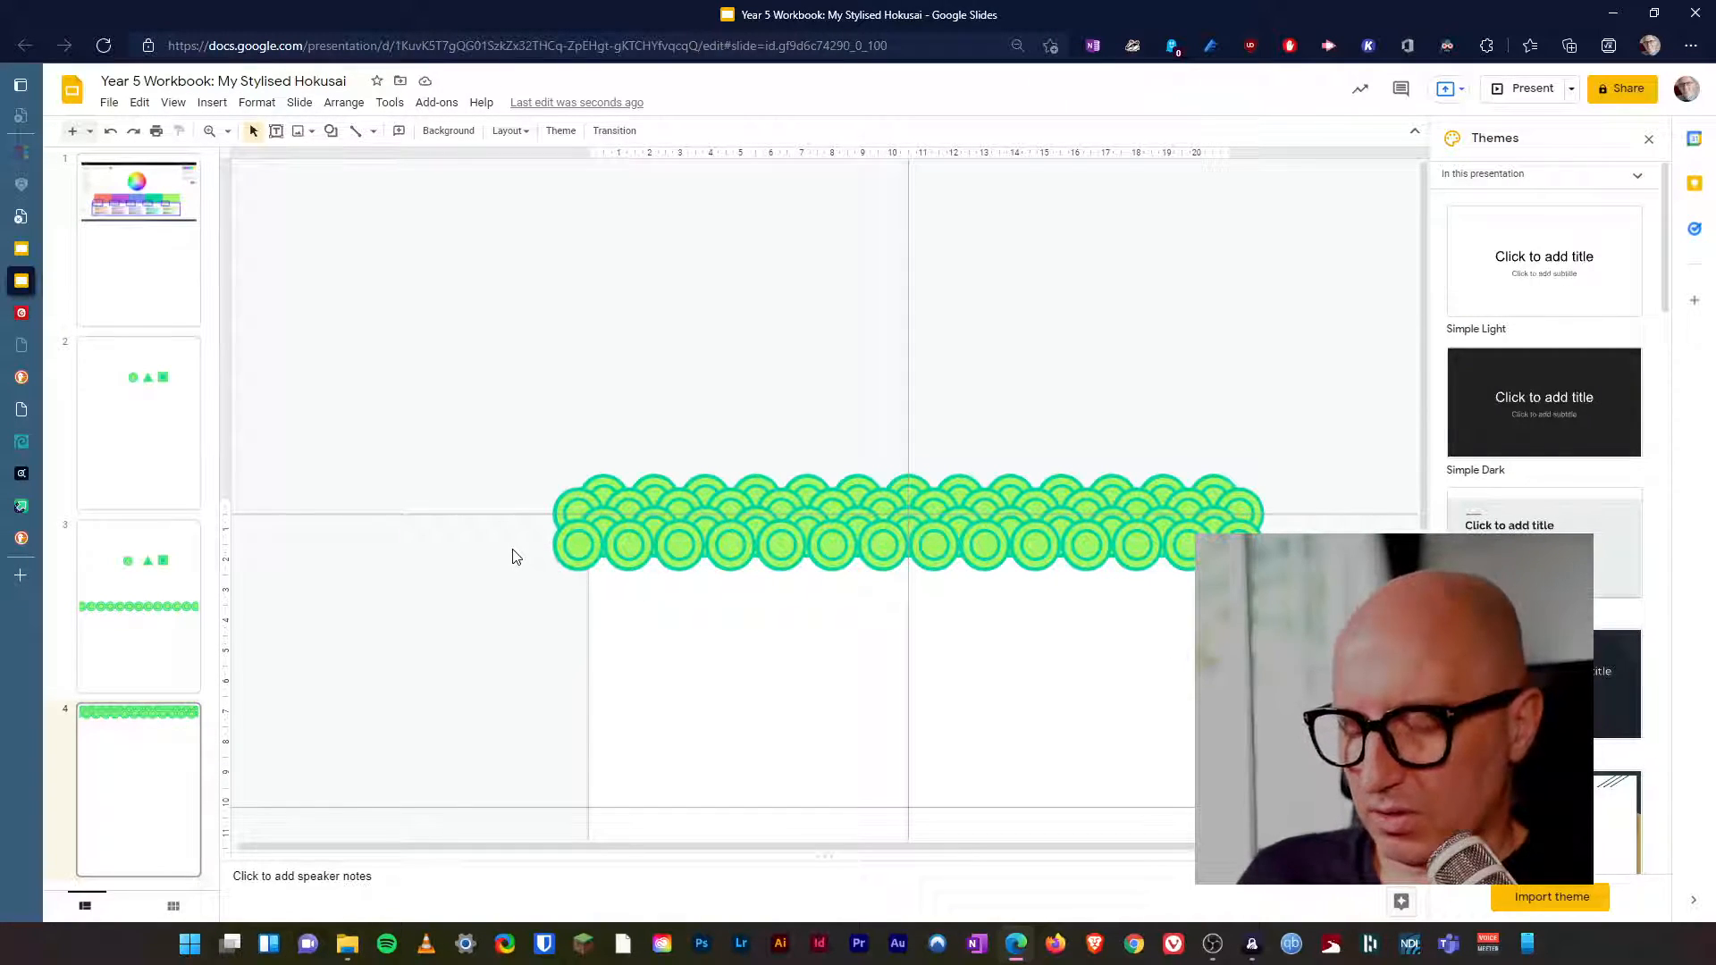
# Paste a third copy of the band and move it below the second, aligned with the left ends of the bands above.
pyautogui.hotkey('ctrl', 'v')
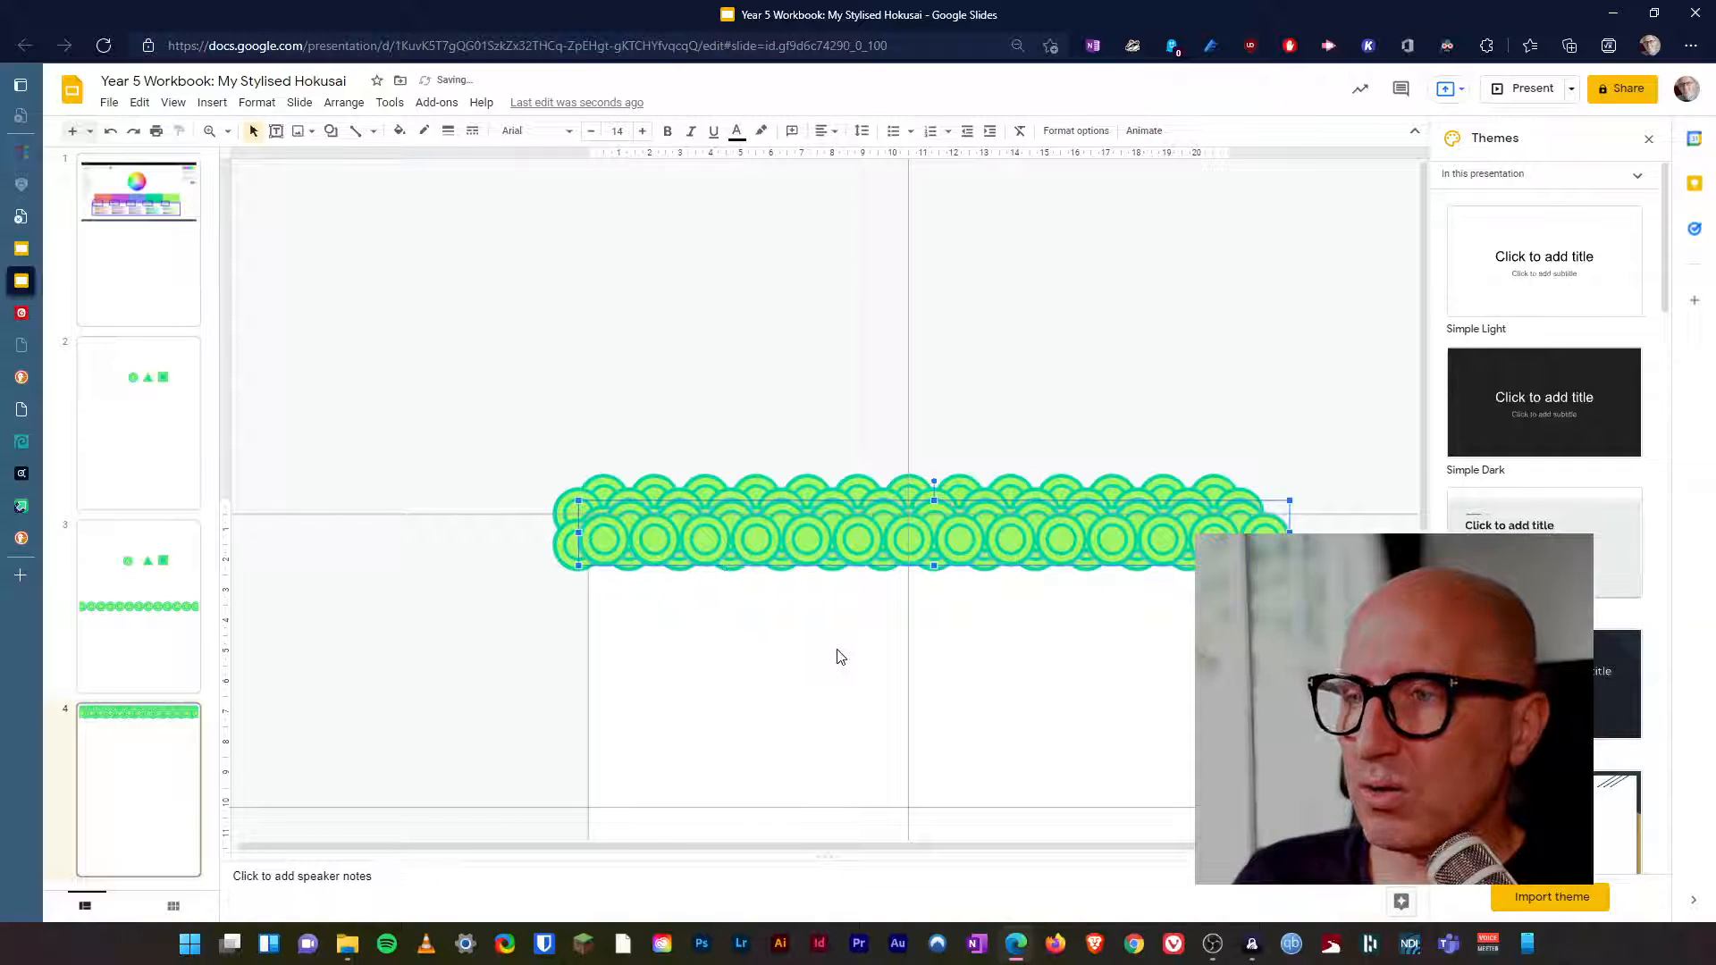
pyautogui.press('Down')
pyautogui.press('Down')
pyautogui.press('Down')
pyautogui.press('Down')
pyautogui.press('Left')
pyautogui.press('Left')
pyautogui.press('Left')
pyautogui.press('Down')
pyautogui.press('Left')
pyautogui.press('Down')
pyautogui.press('Down')
pyautogui.press('Down')
pyautogui.press('Down')
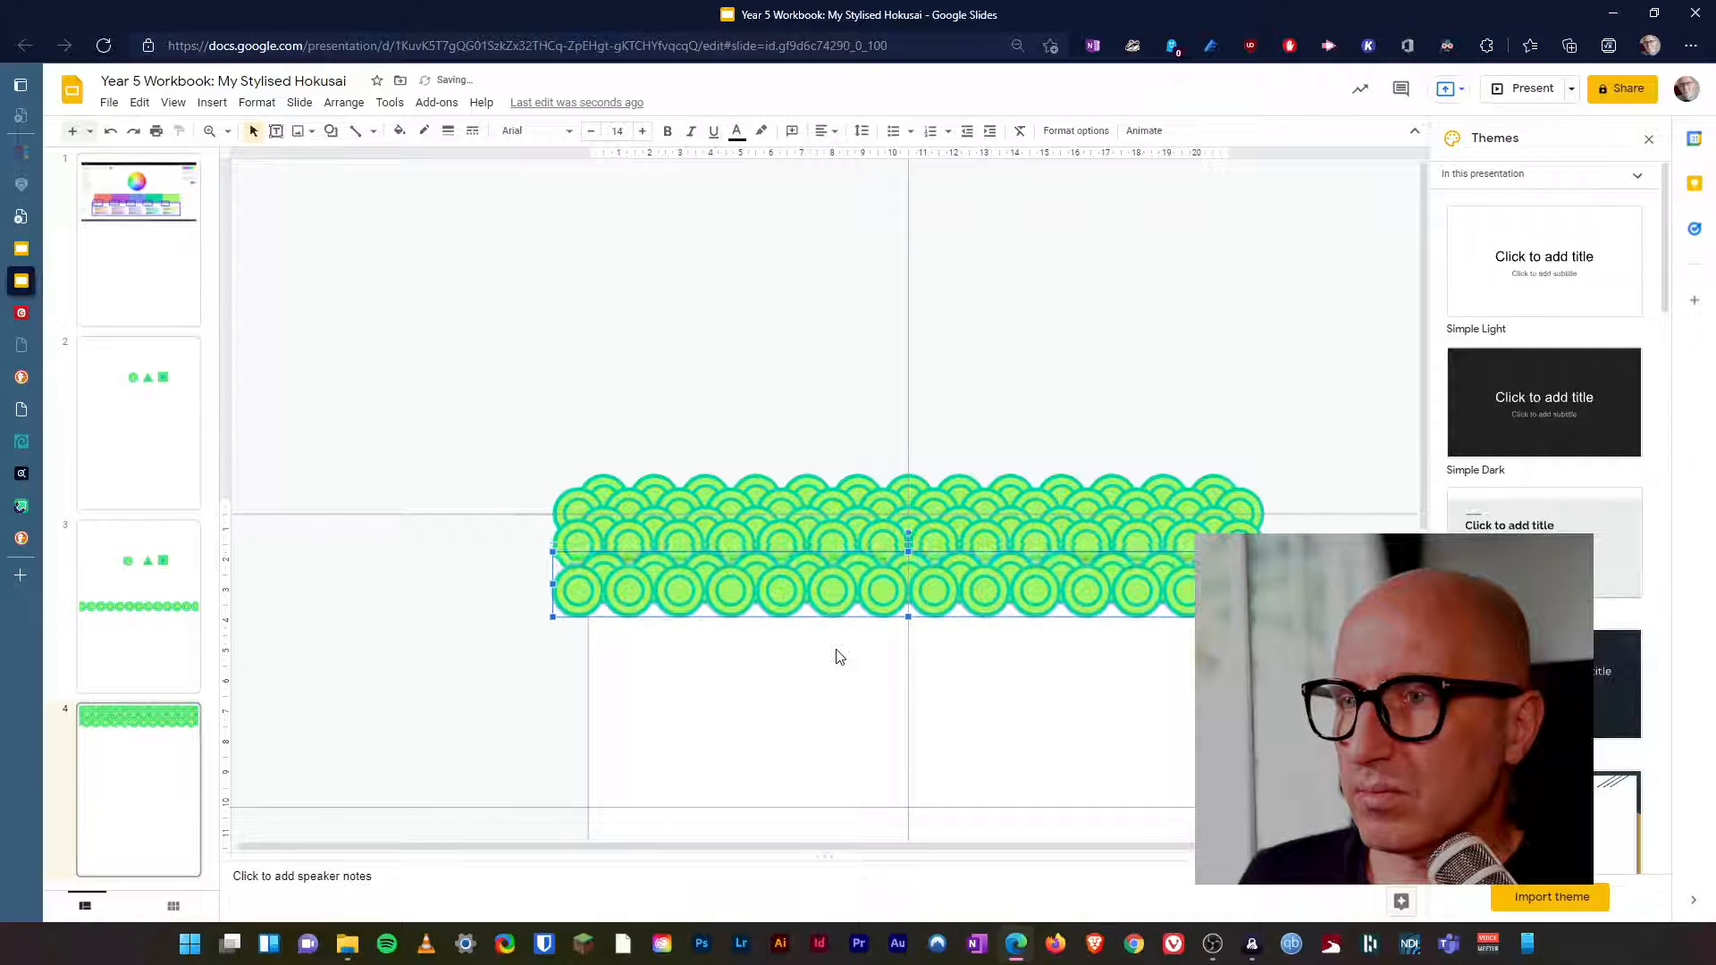
pyautogui.press('Escape')
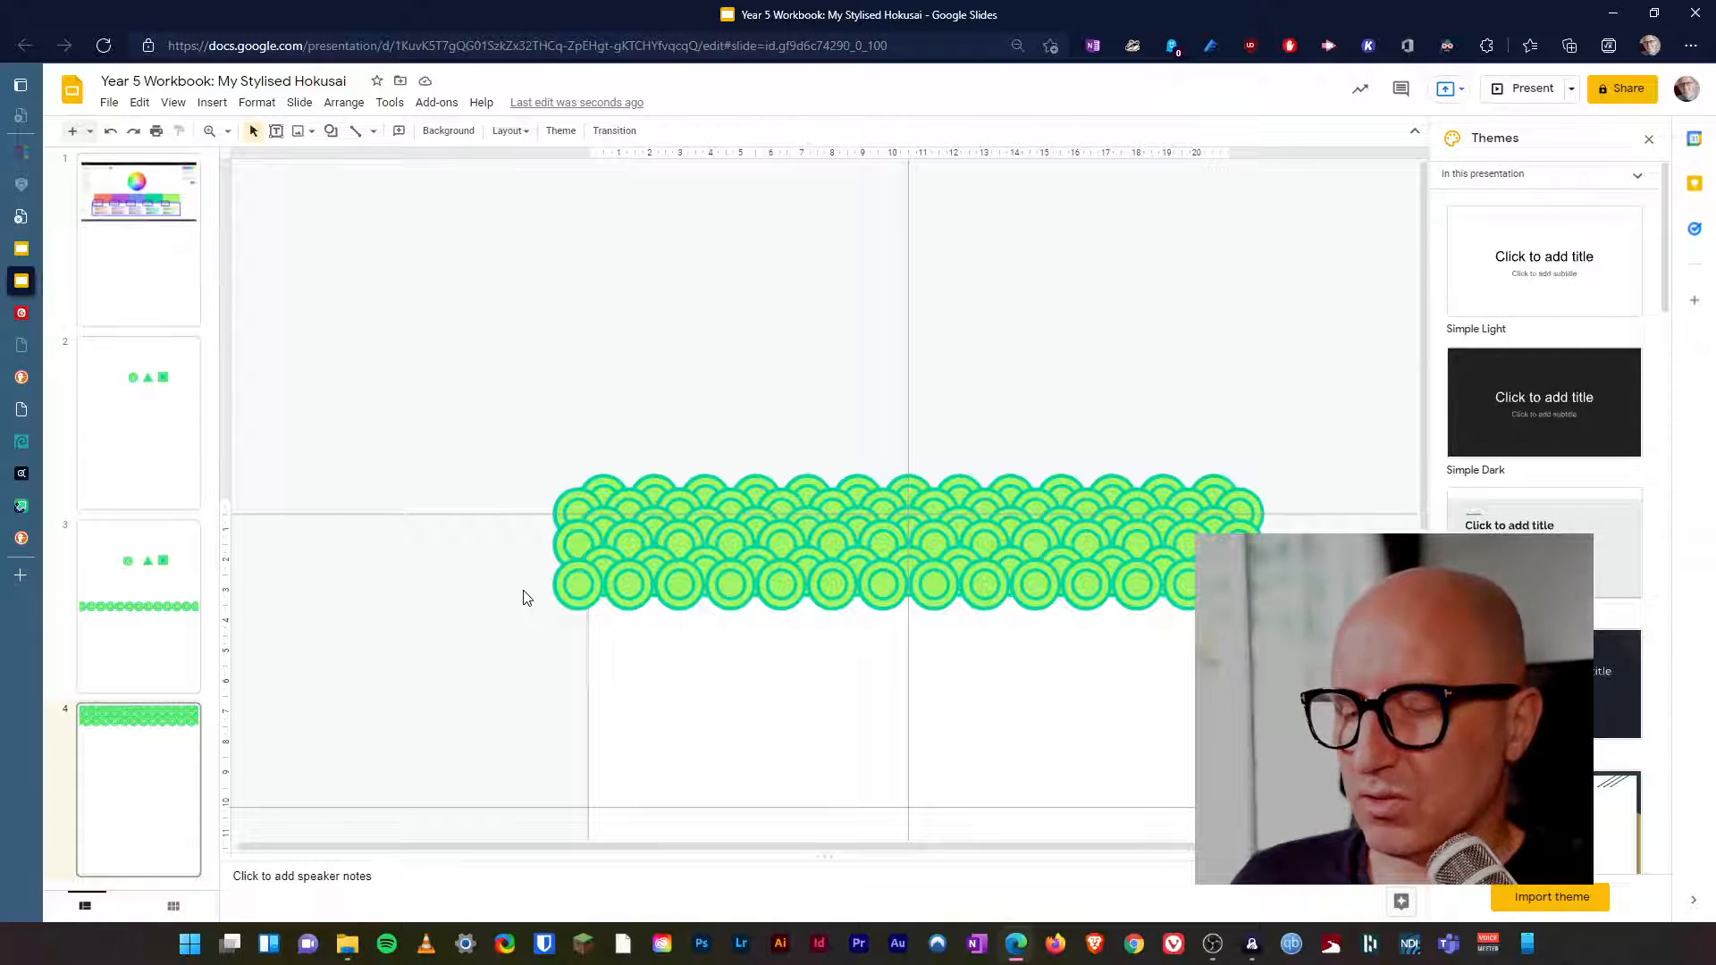
# Nudge the third band vertically until its overlap matches the spacing of the bands above.
pyautogui.hotkey('ctrl', 'v')
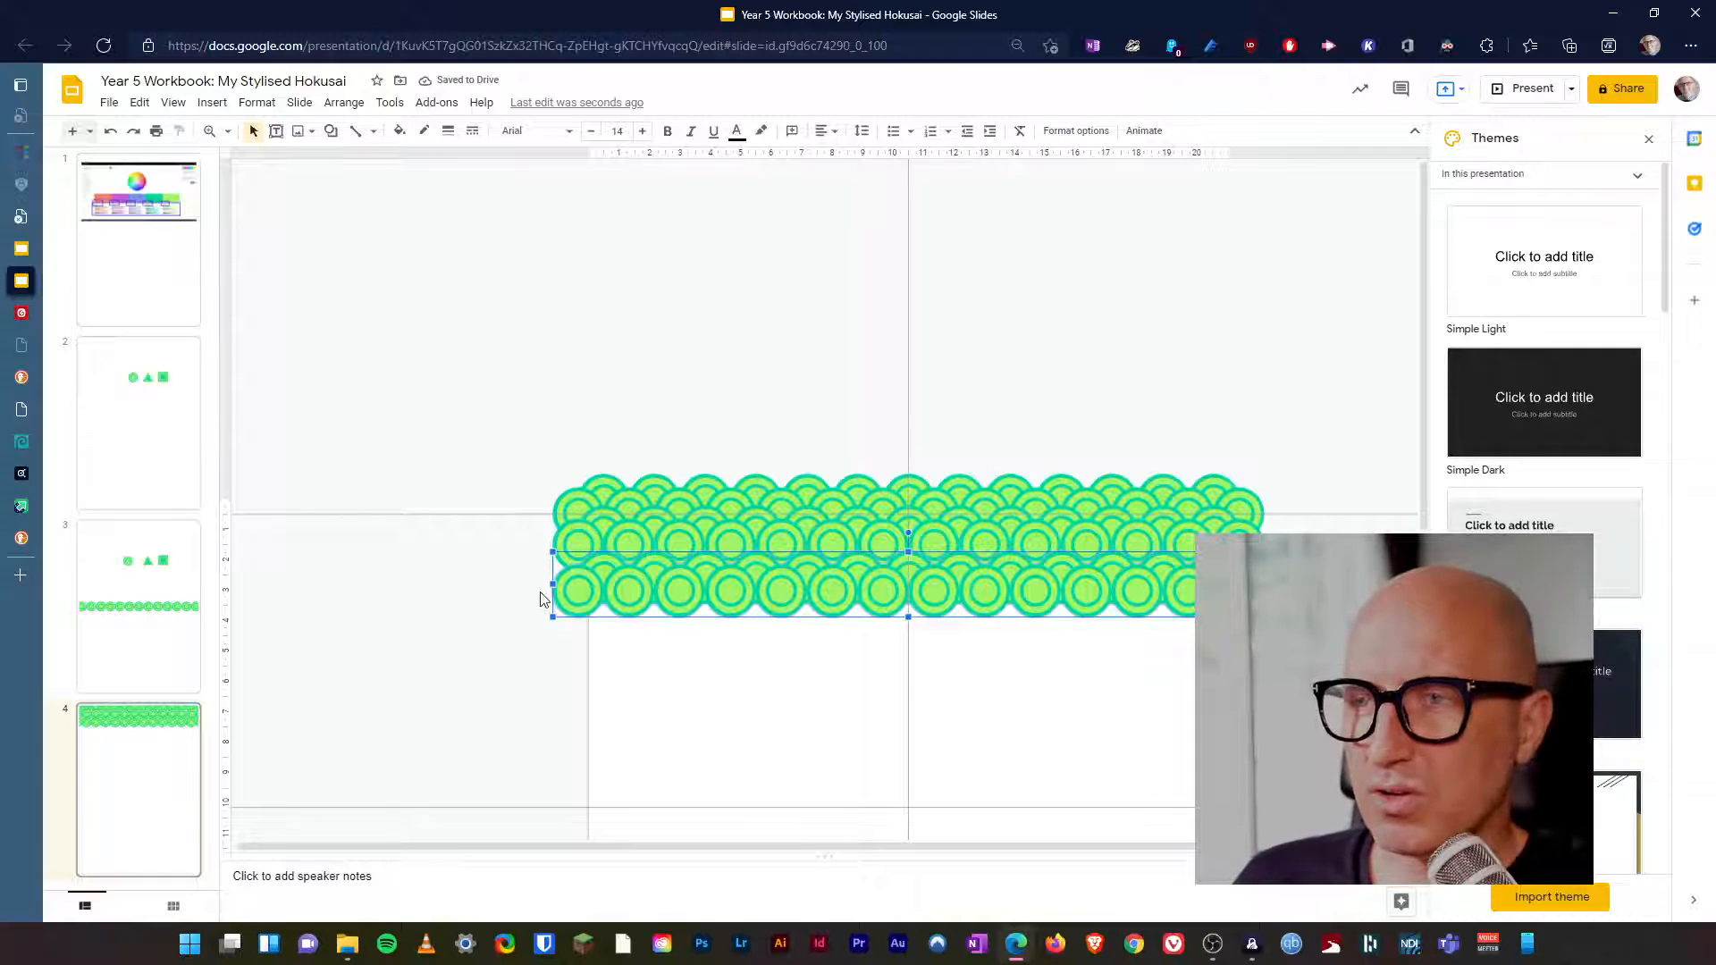
pyautogui.press('Up')
pyautogui.press('Up')
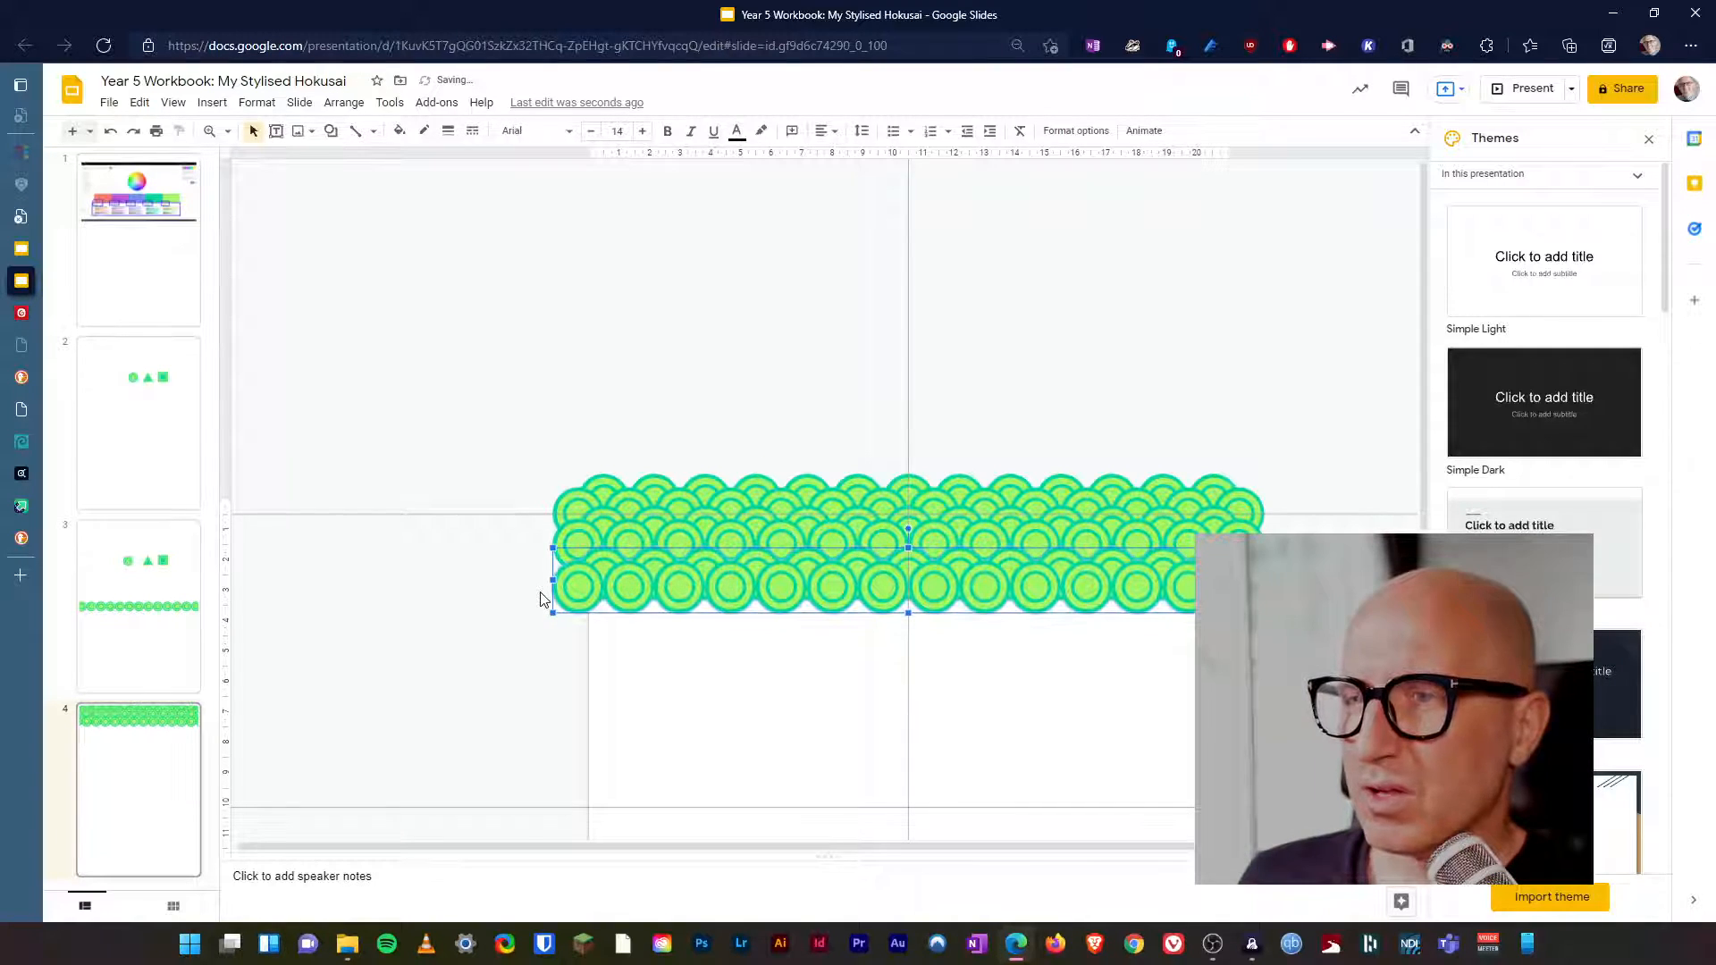
pyautogui.press('Up')
pyautogui.press('Up')
pyautogui.press('Up')
pyautogui.press('Up')
pyautogui.press('Up')
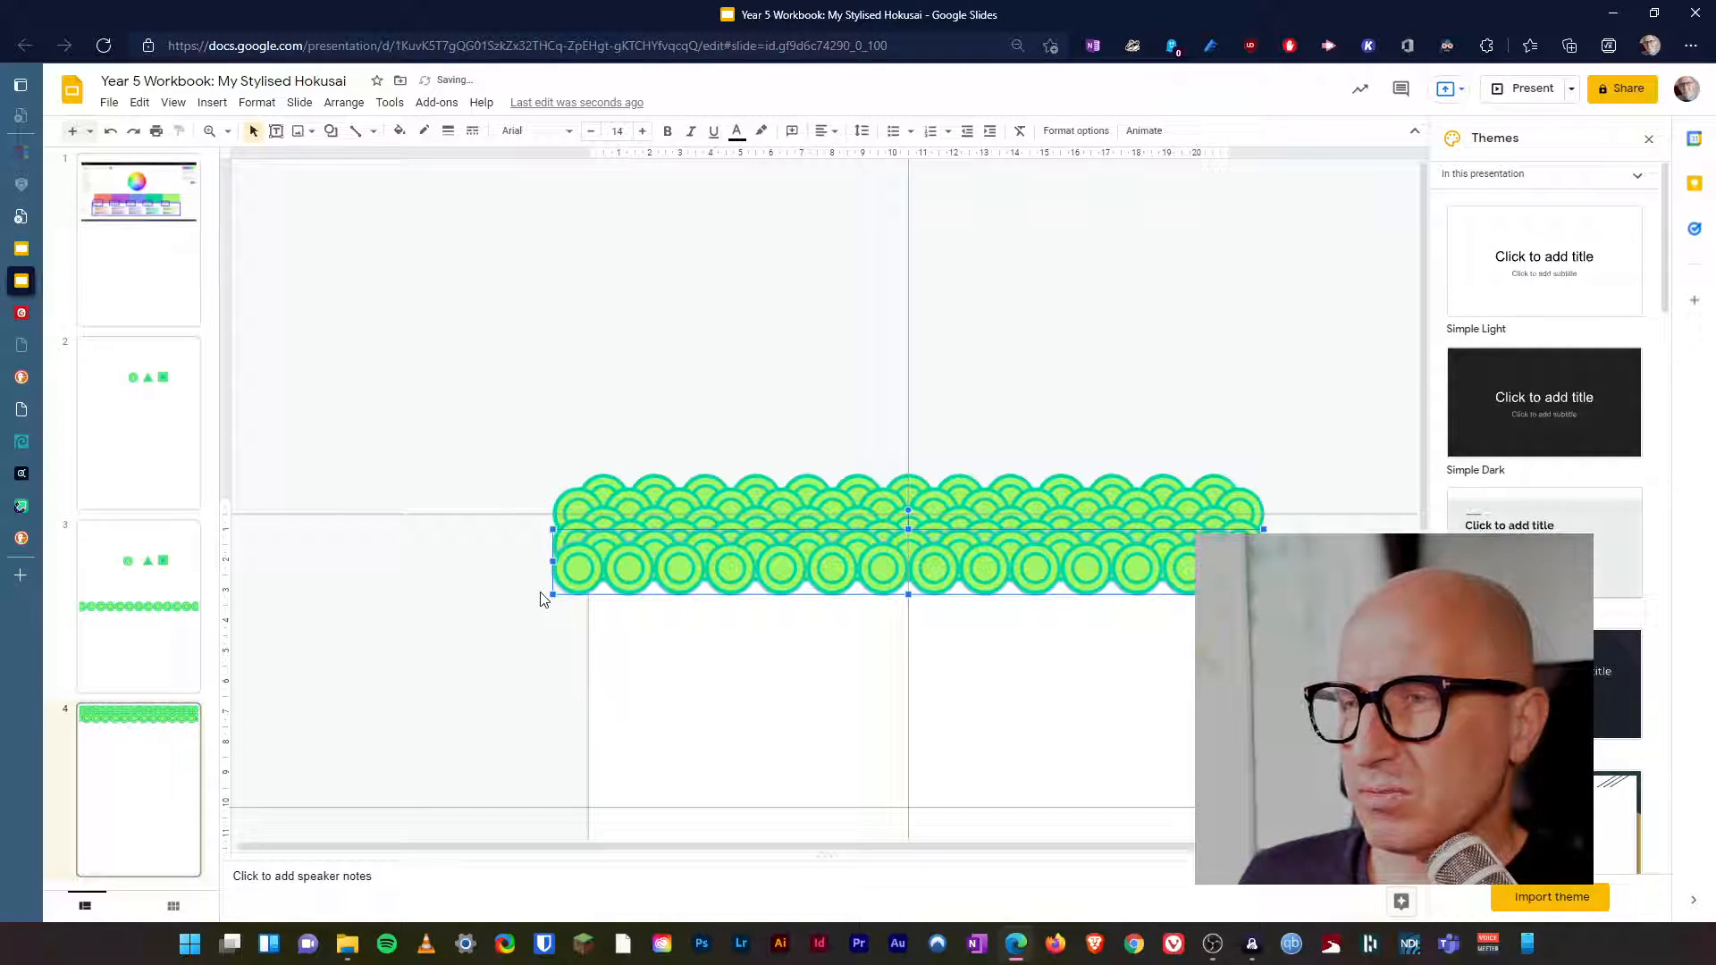
pyautogui.press('Down')
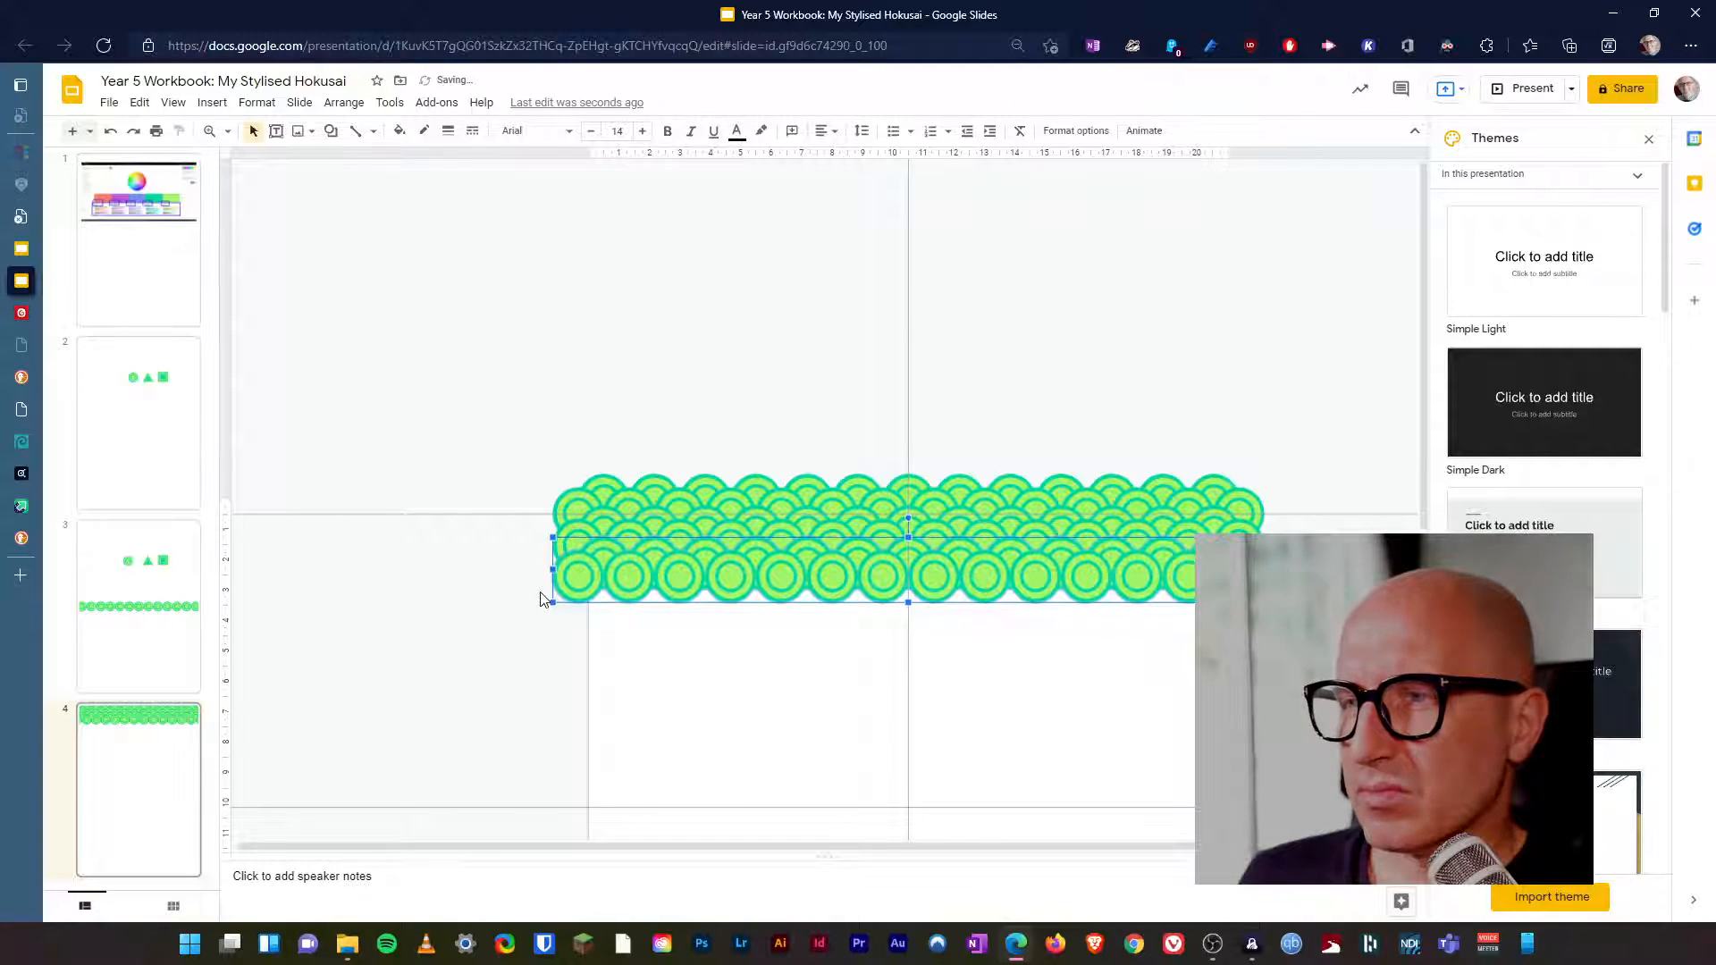
pyautogui.click(528, 600)
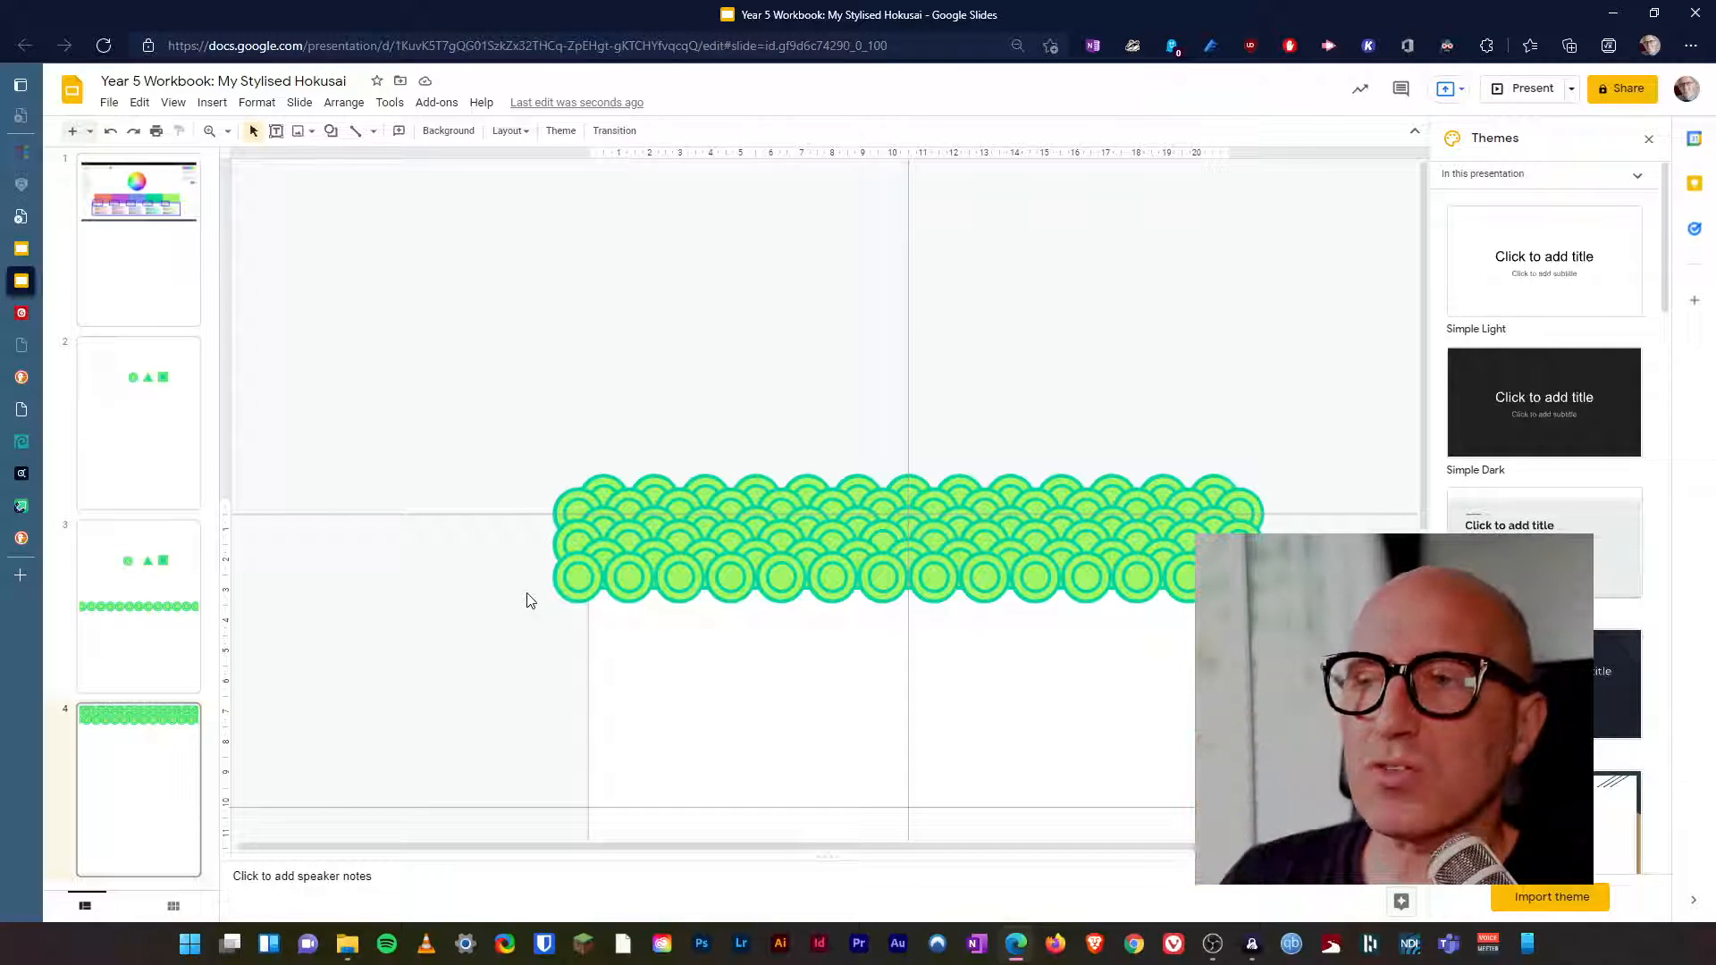
# Group all three circle bands into a single pattern block.
pyautogui.moveTo(440, 413); pyautogui.dragTo(1341, 711)
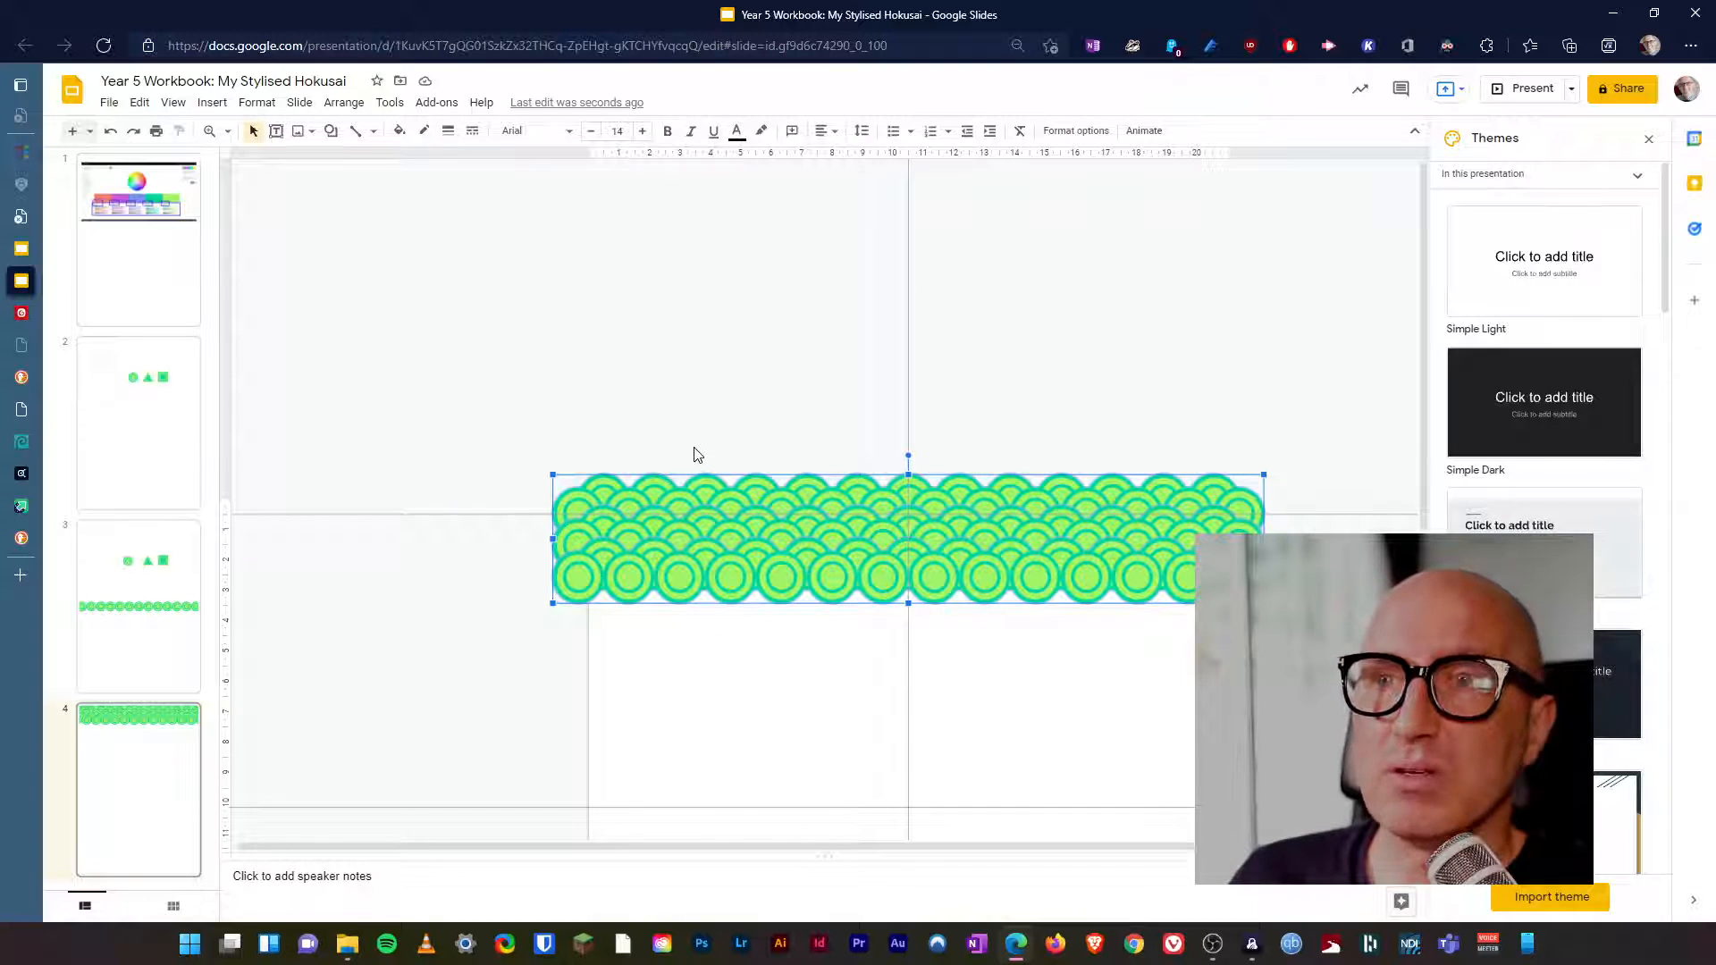
pyautogui.click(343, 102)
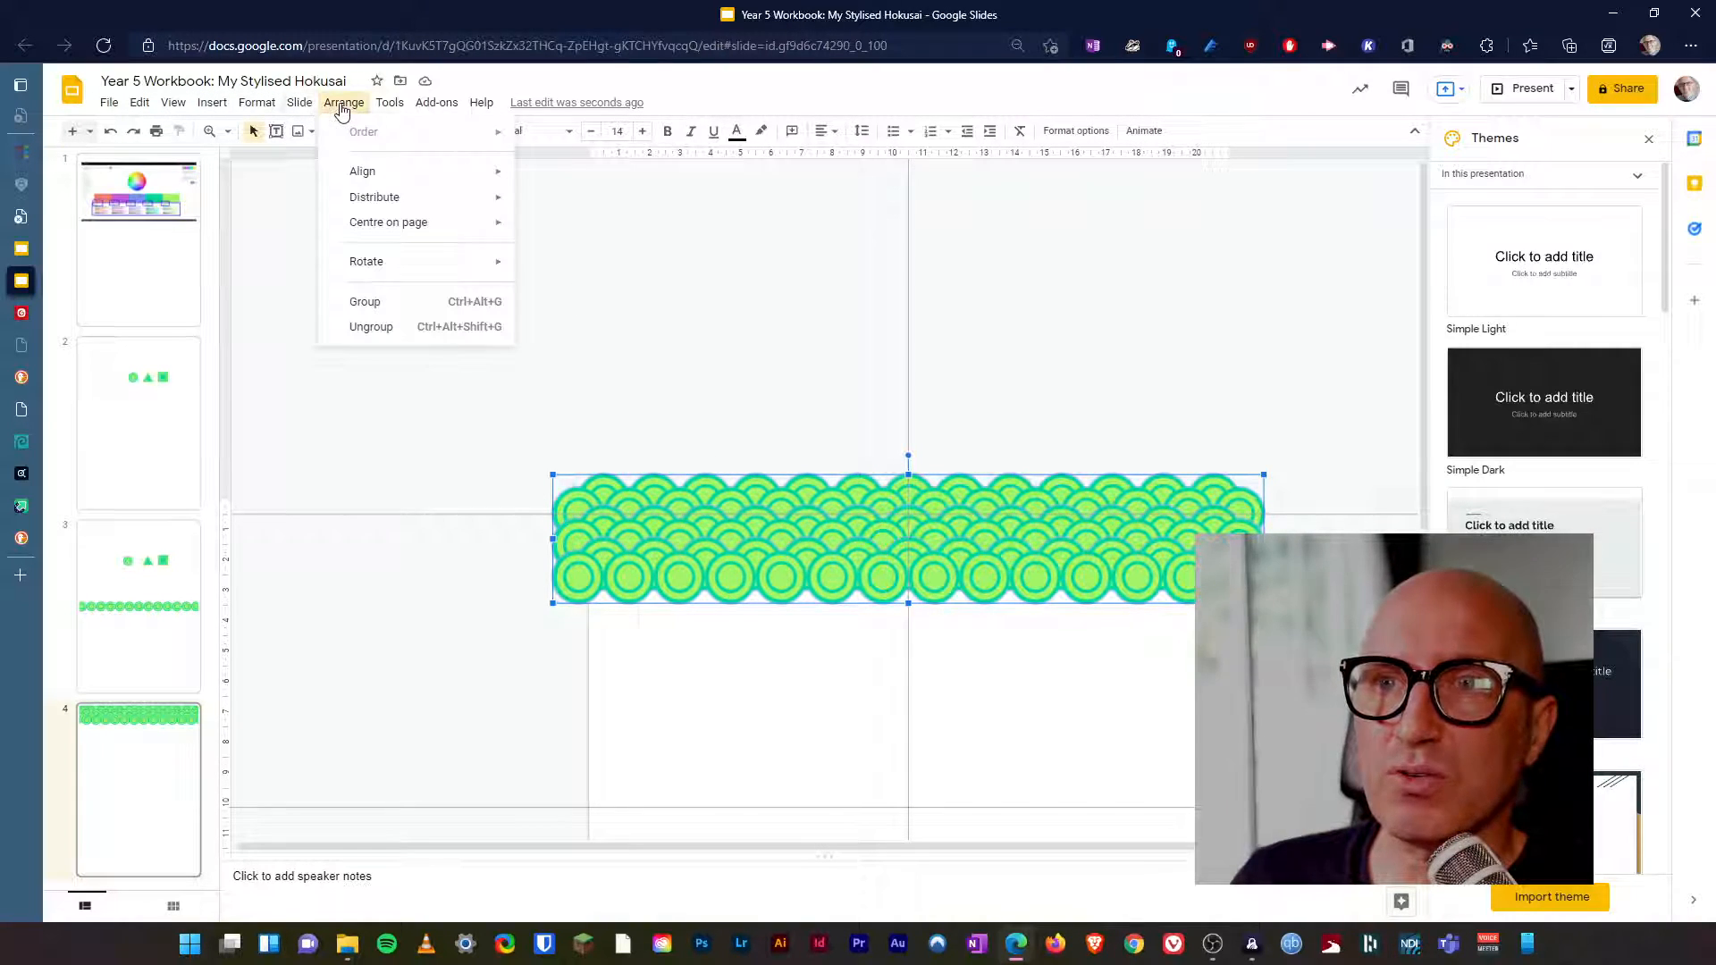
pyautogui.click(380, 309)
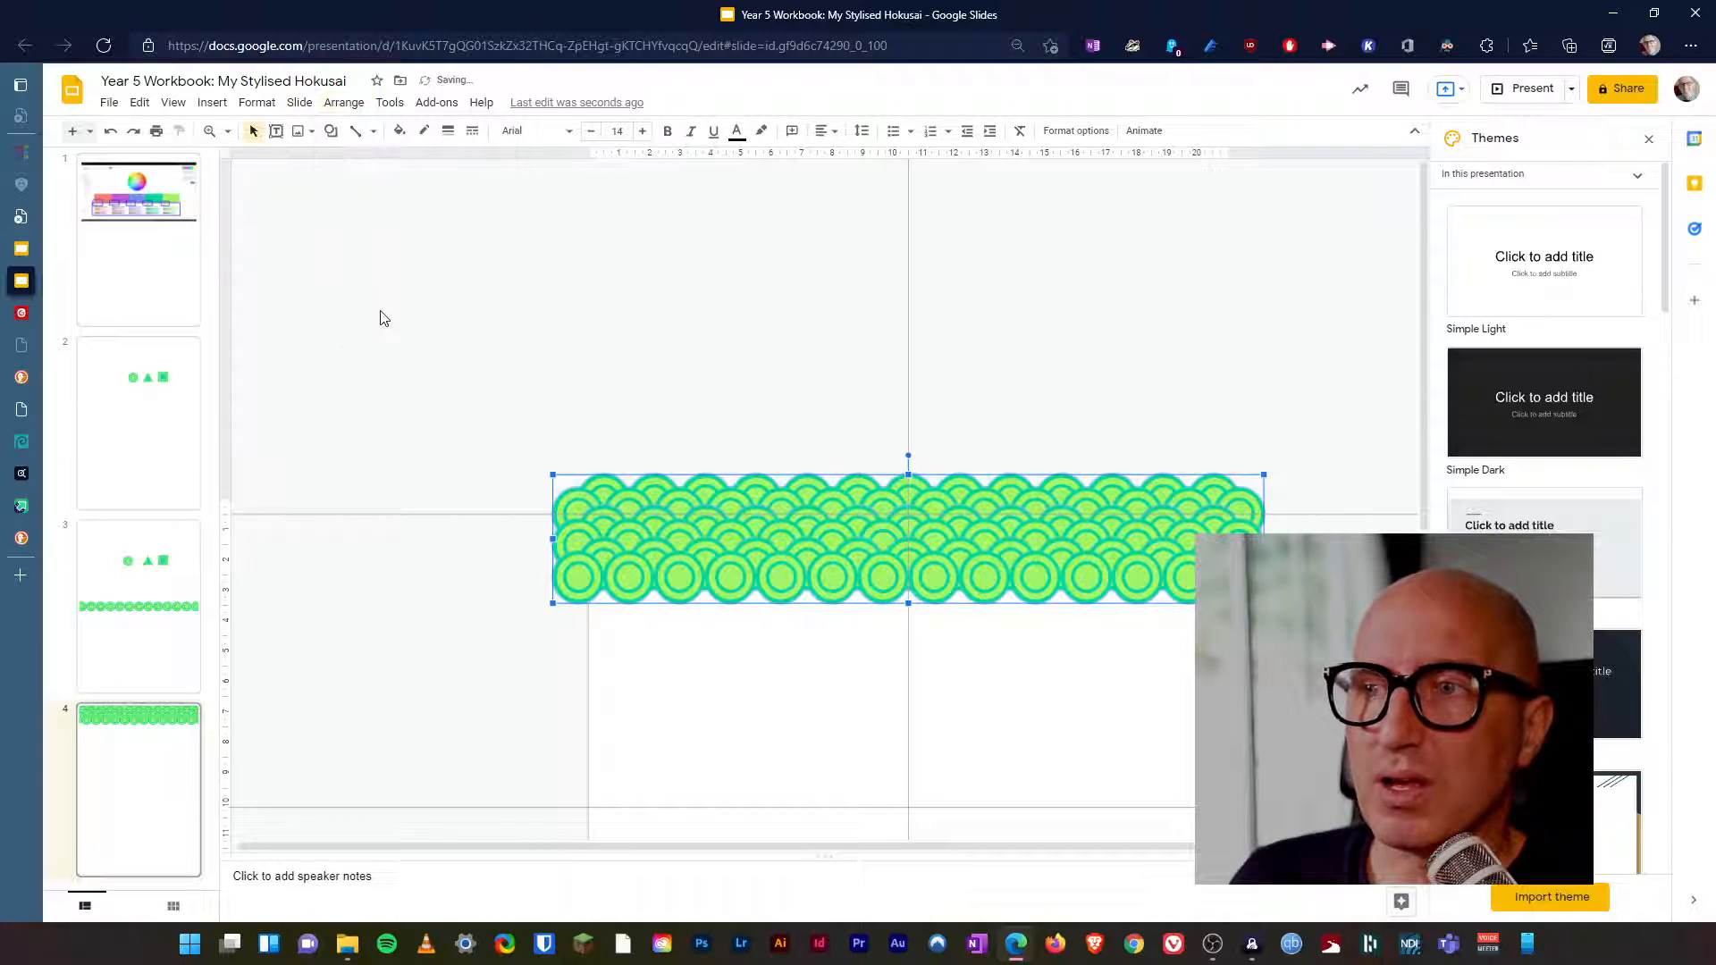